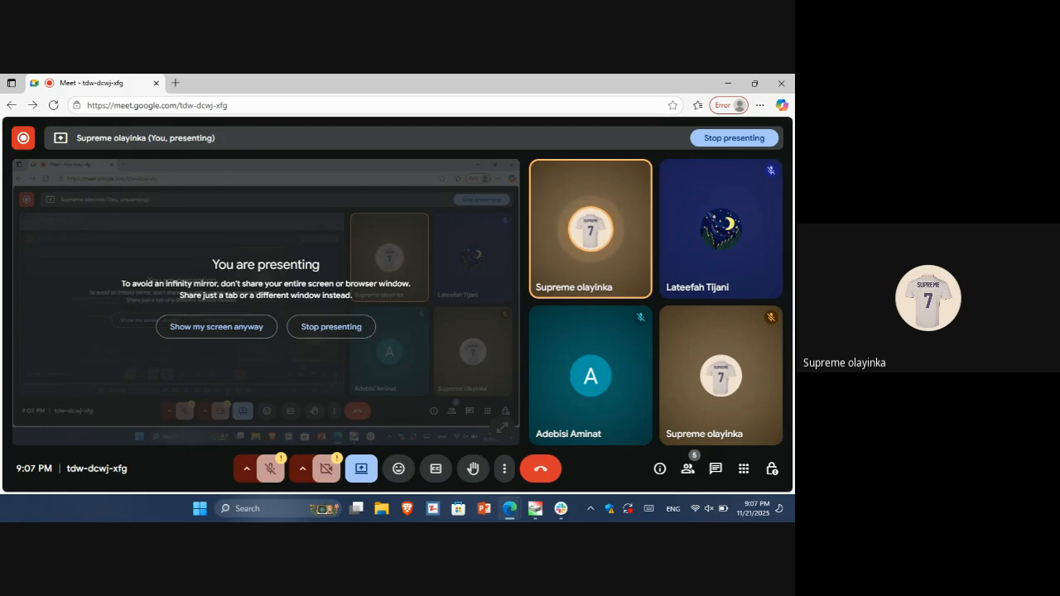
Show the desktop and close Hard Disk Sentinel, dismissing its evaluation notice
key(super+d)
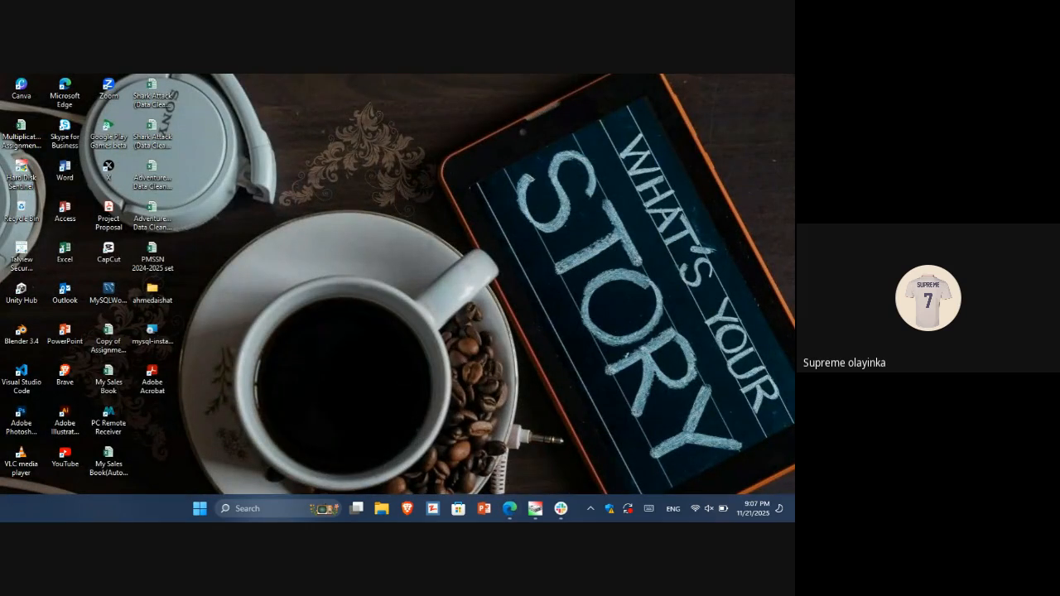
click(265, 508)
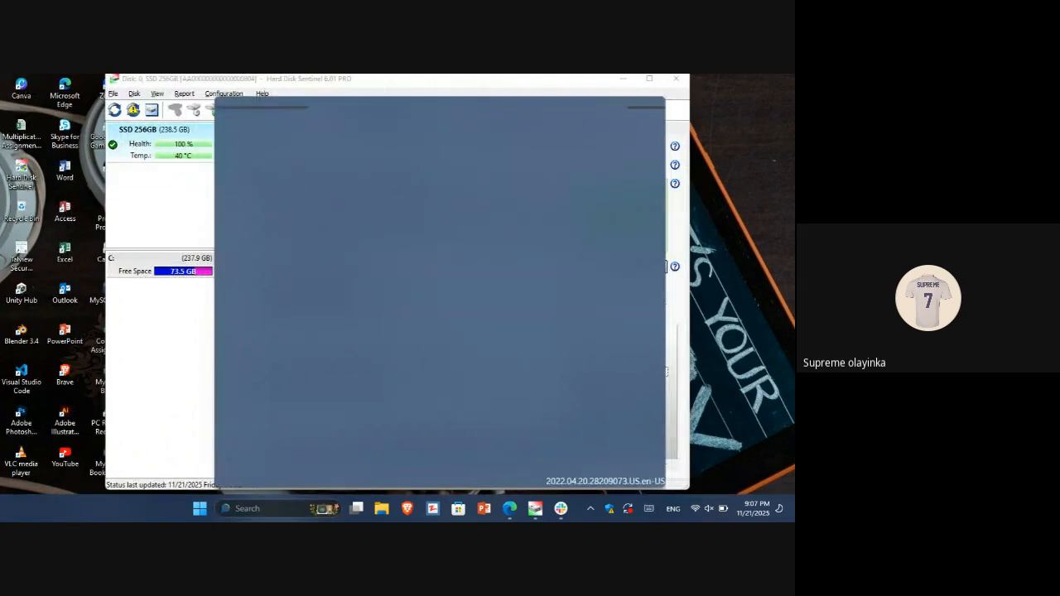
click(677, 78)
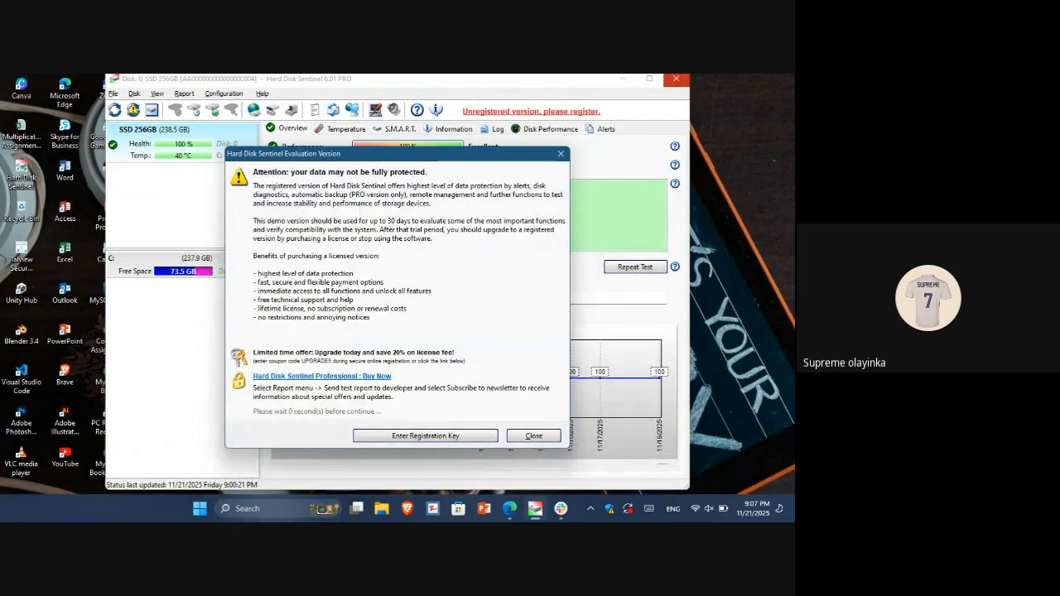
click(533, 436)
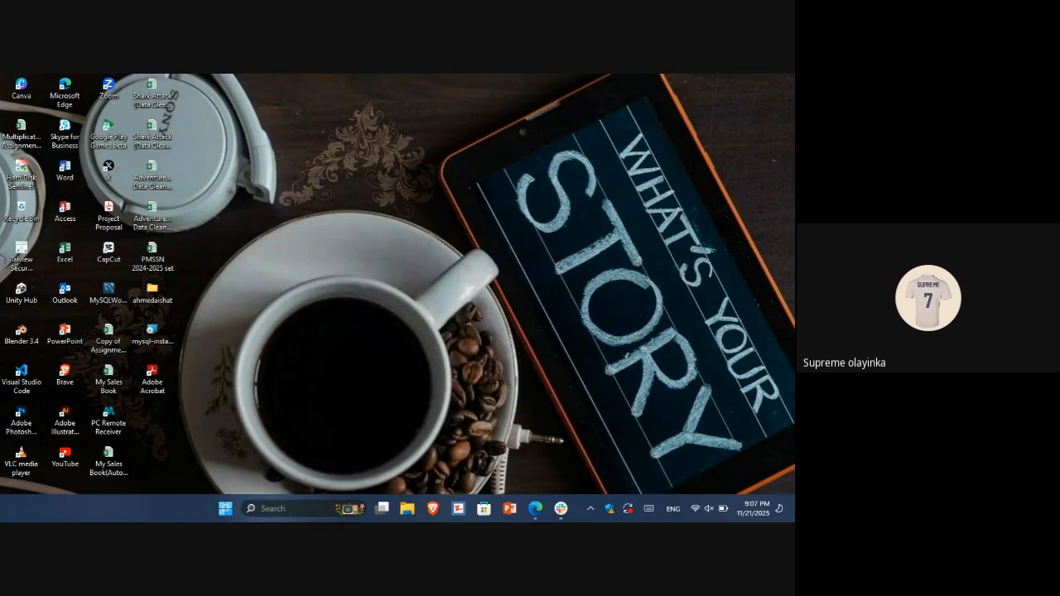
Search Windows for Power BI Desktop, launch it and start a blank report
click(290, 509)
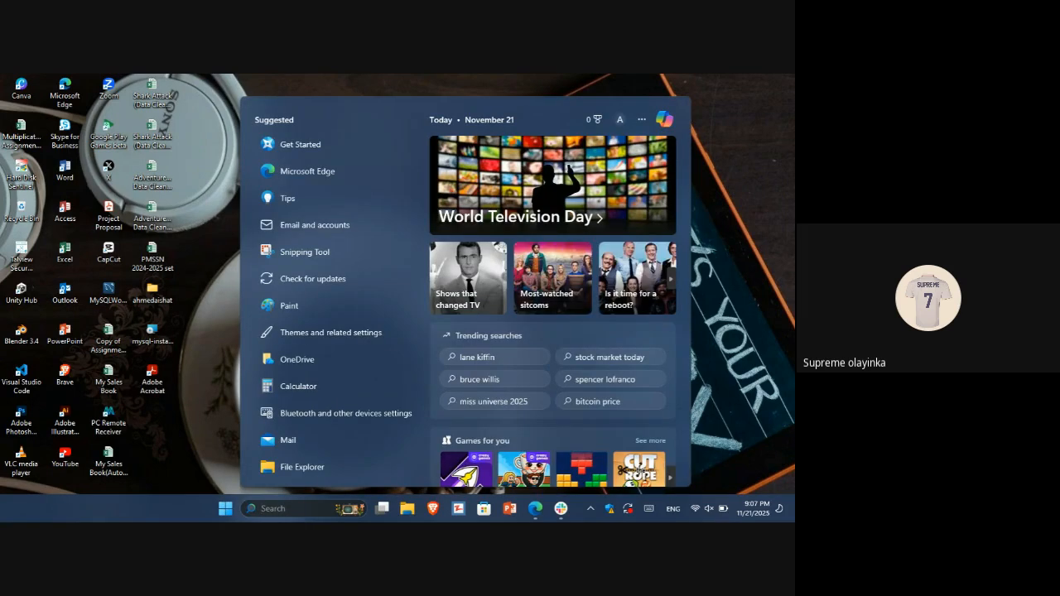
key(Escape)
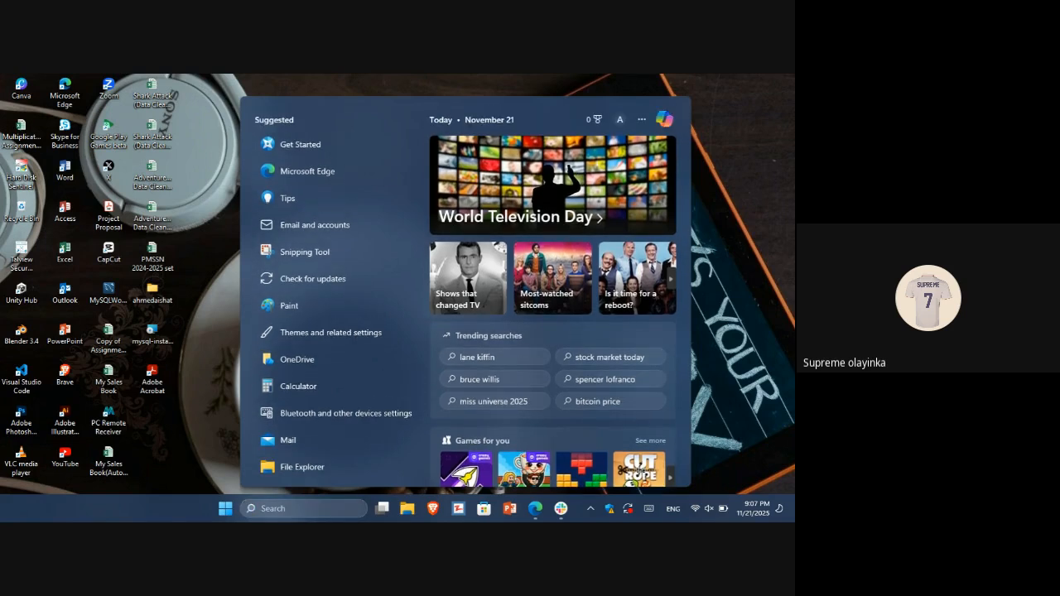
key(super)
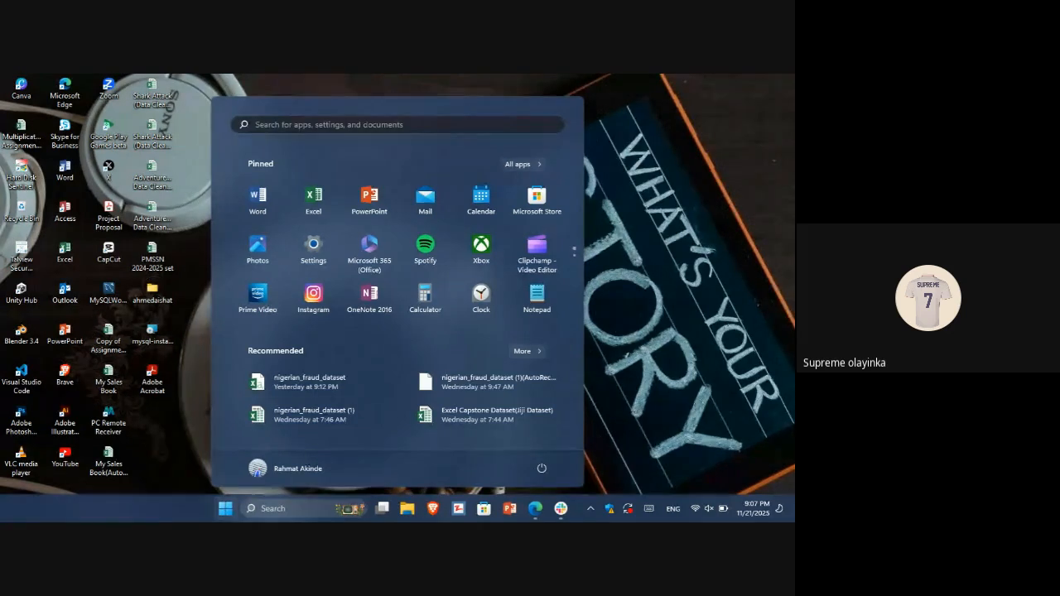
text(p)
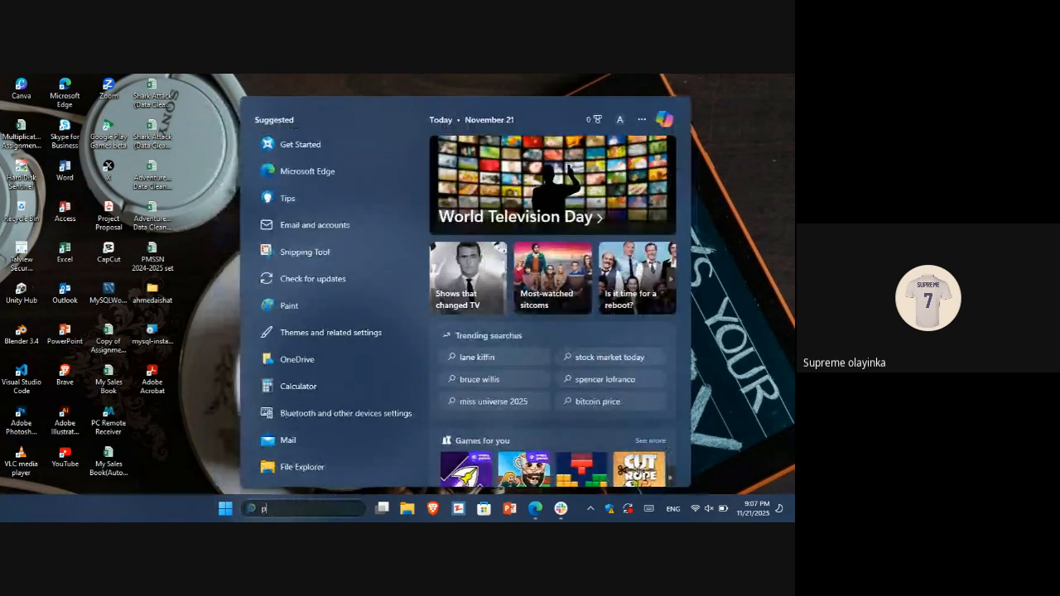
text(o)
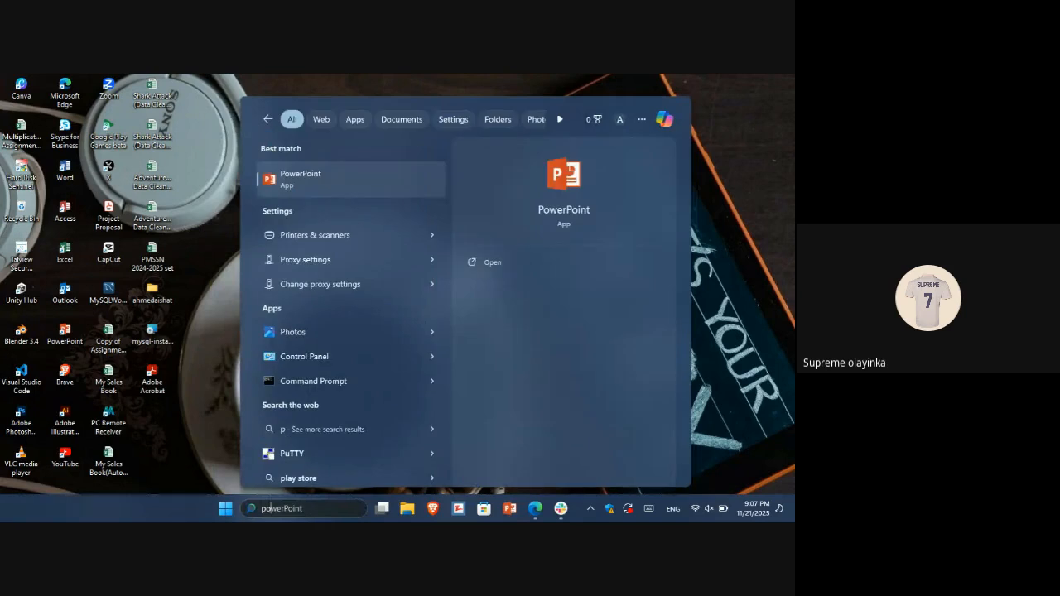
text(w)
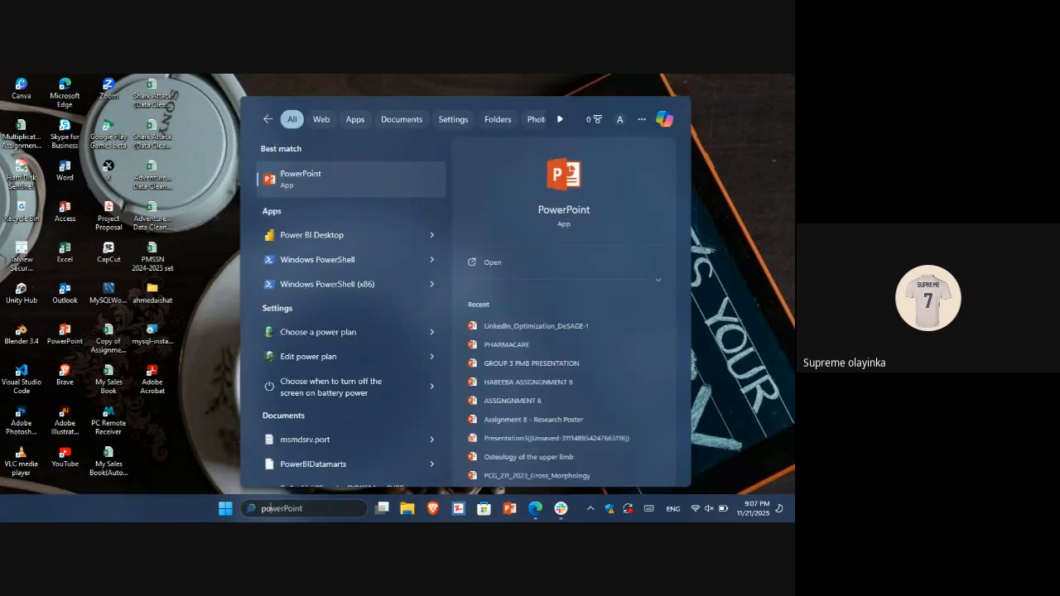
click(315, 238)
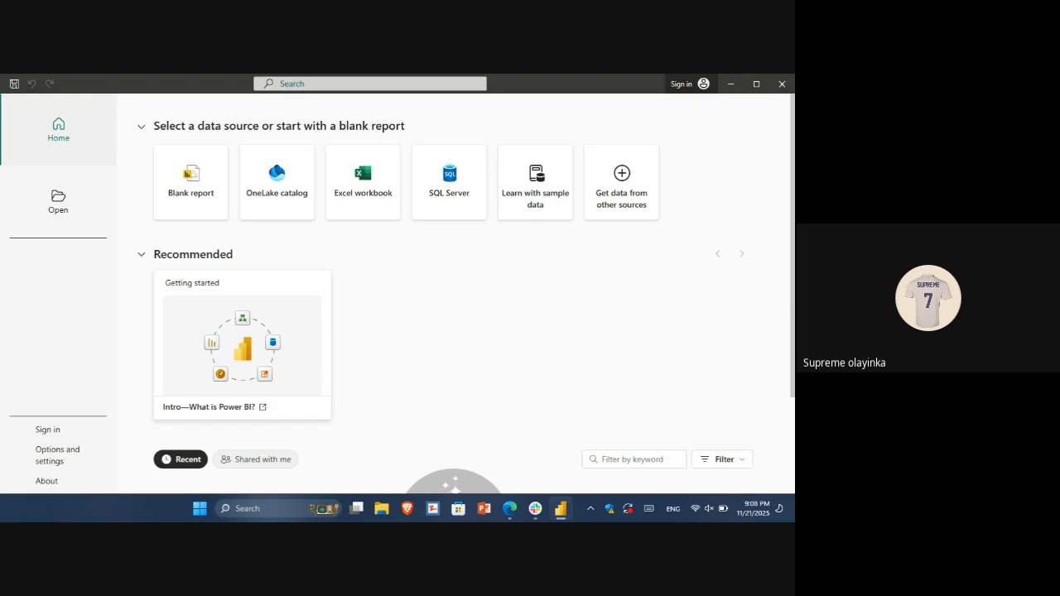
click(206, 177)
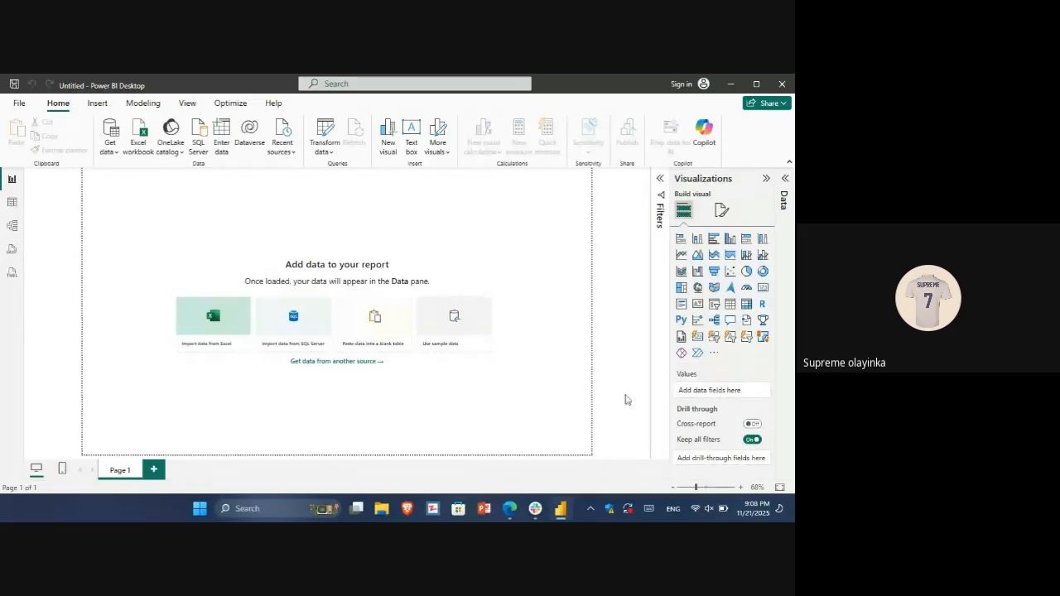
Look through the recent files under Quick access in File Explorer for the dataset, and close the window
key(super+e)
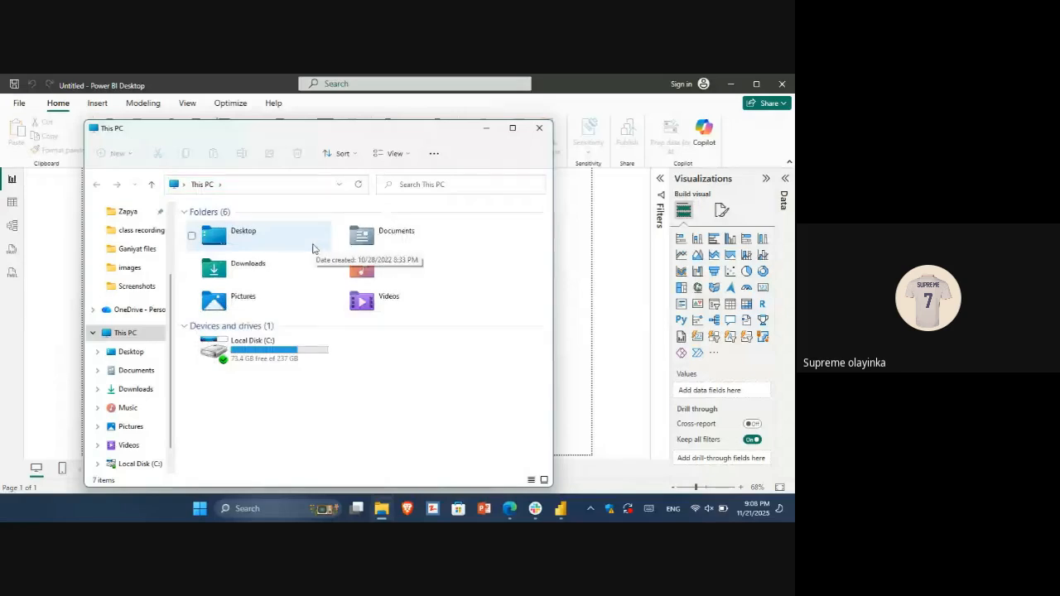
click(134, 217)
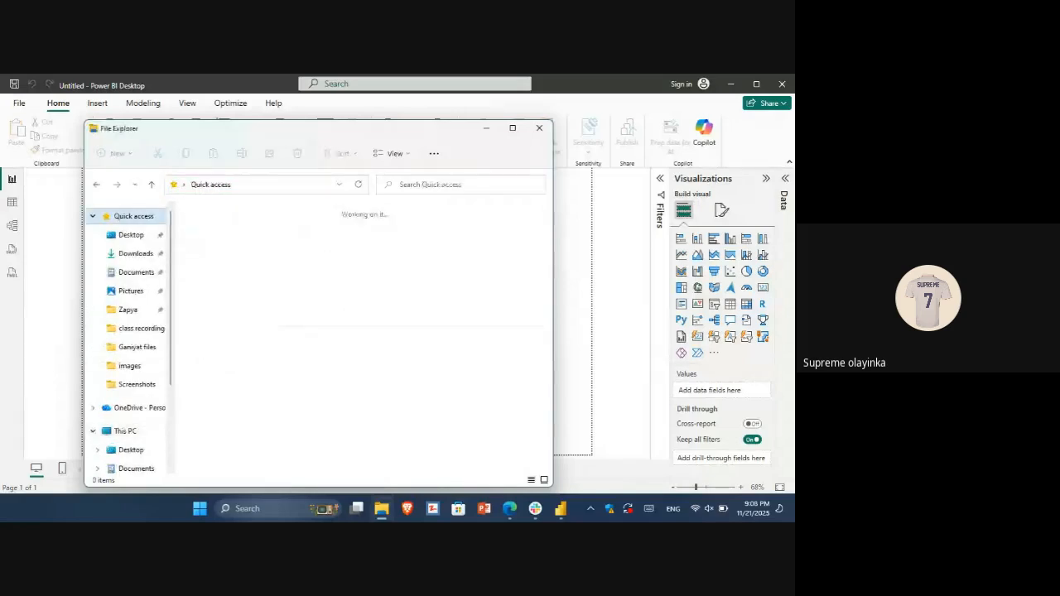
scroll(366, 336, down, 3)
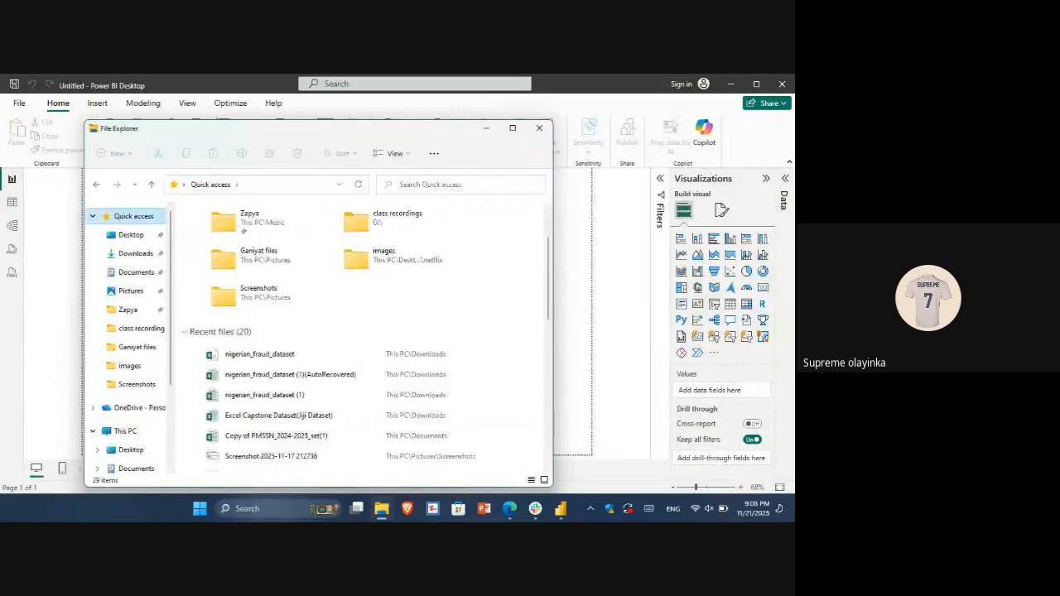
scroll(359, 337, down, 3)
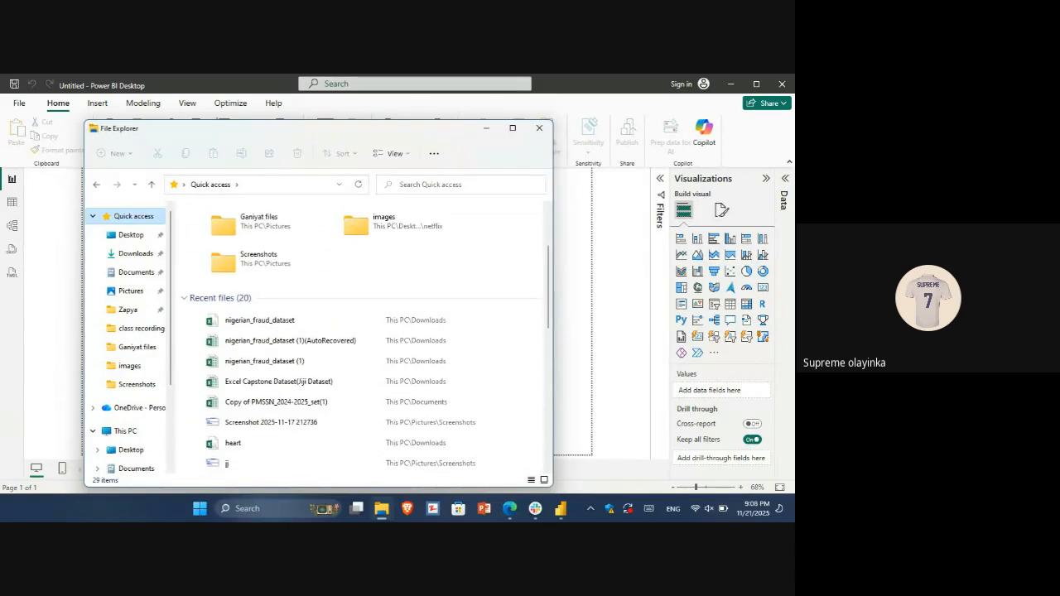
scroll(366, 337, down, 1)
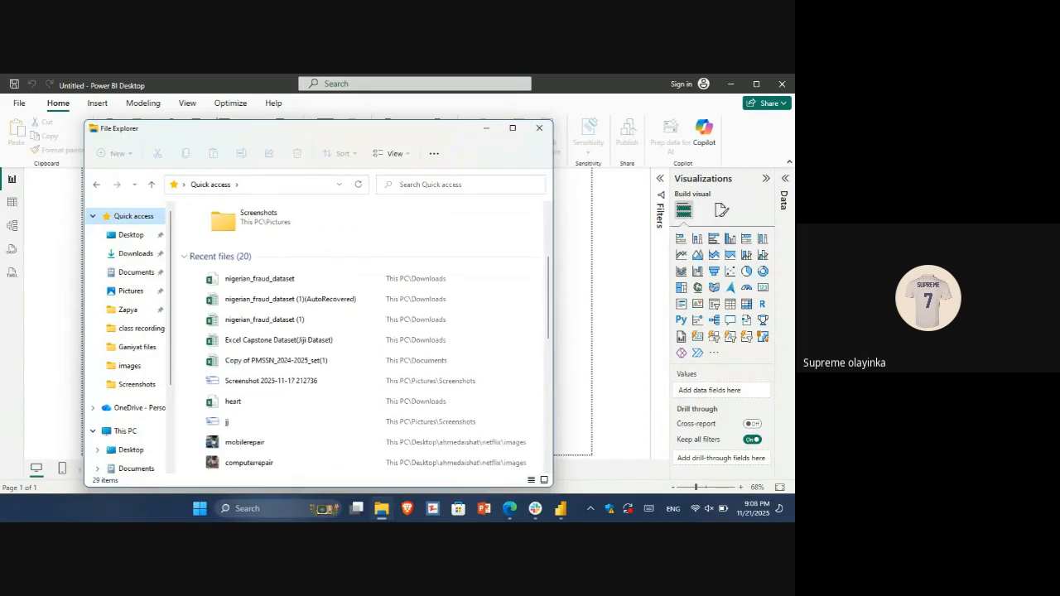
scroll(365, 337, down, 3)
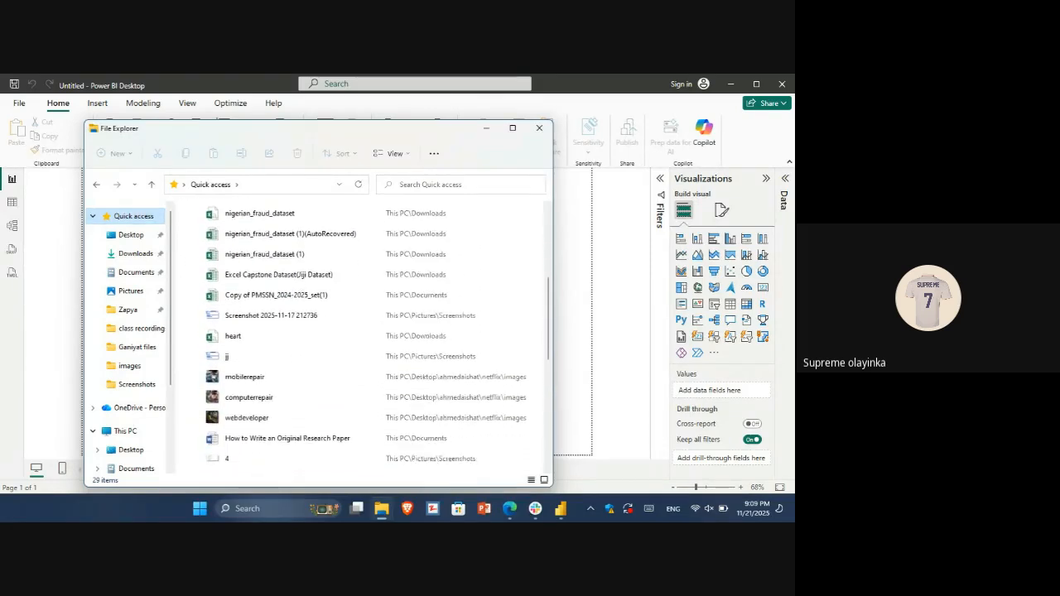
scroll(500, 279, down, 1)
scroll(500, 279, up, 11)
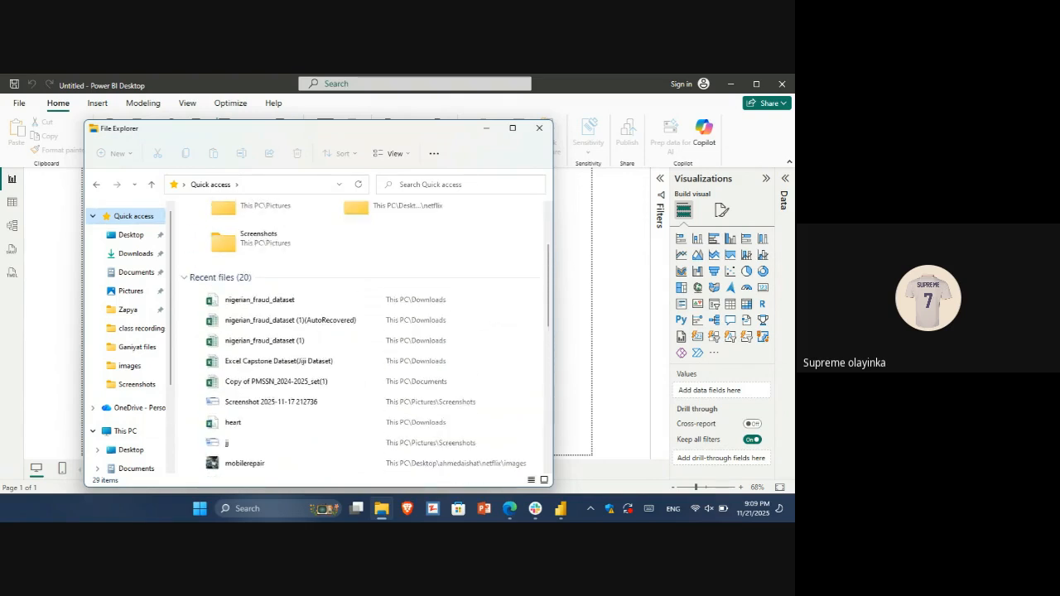
click(540, 128)
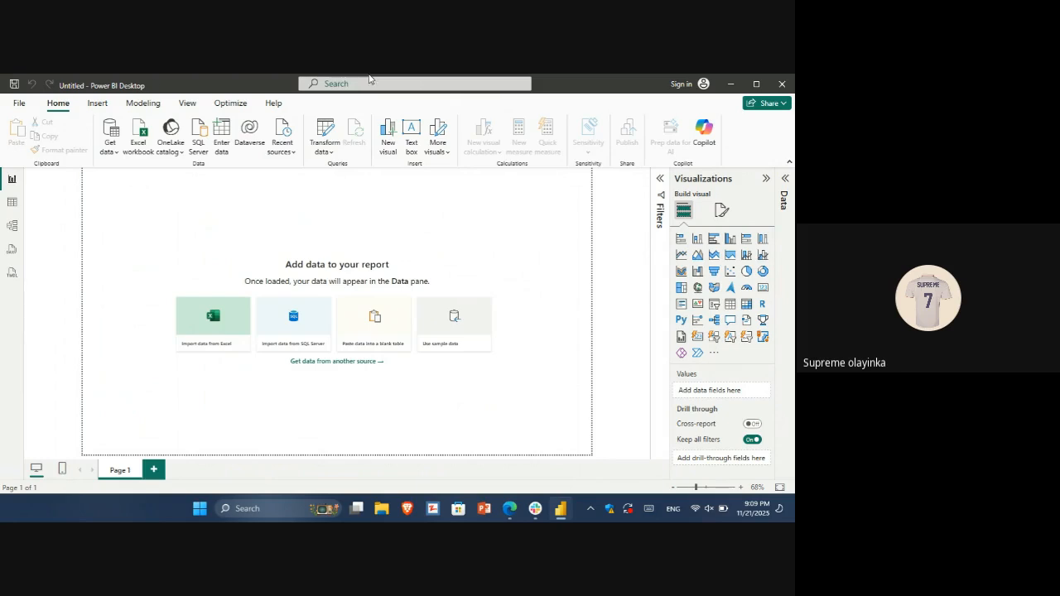
Get data from the Text/CSV file nigerian_fraud_dataset in Downloads and bring up its import preview
click(113, 146)
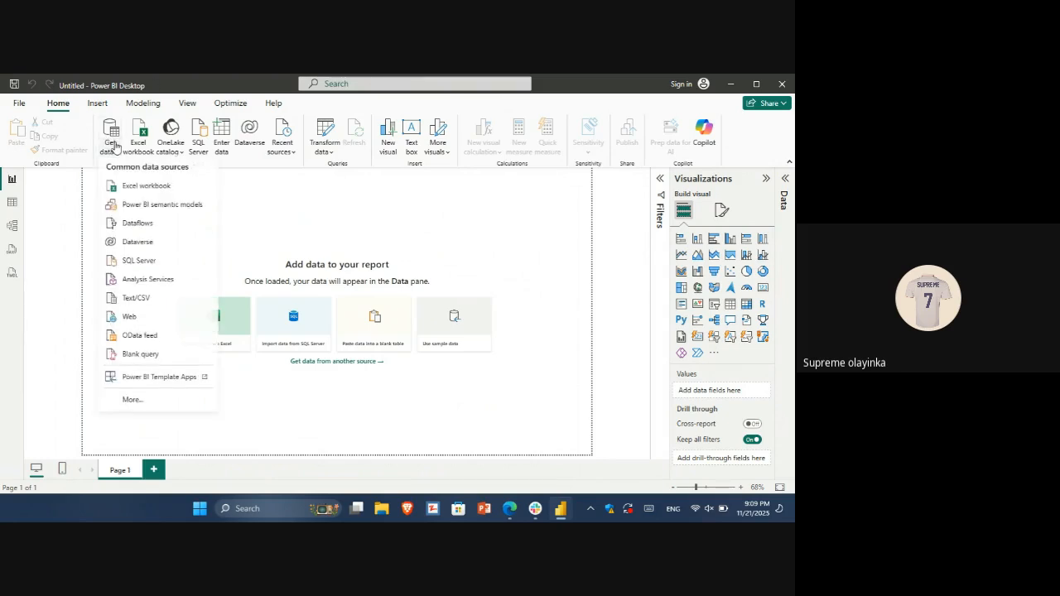
click(146, 306)
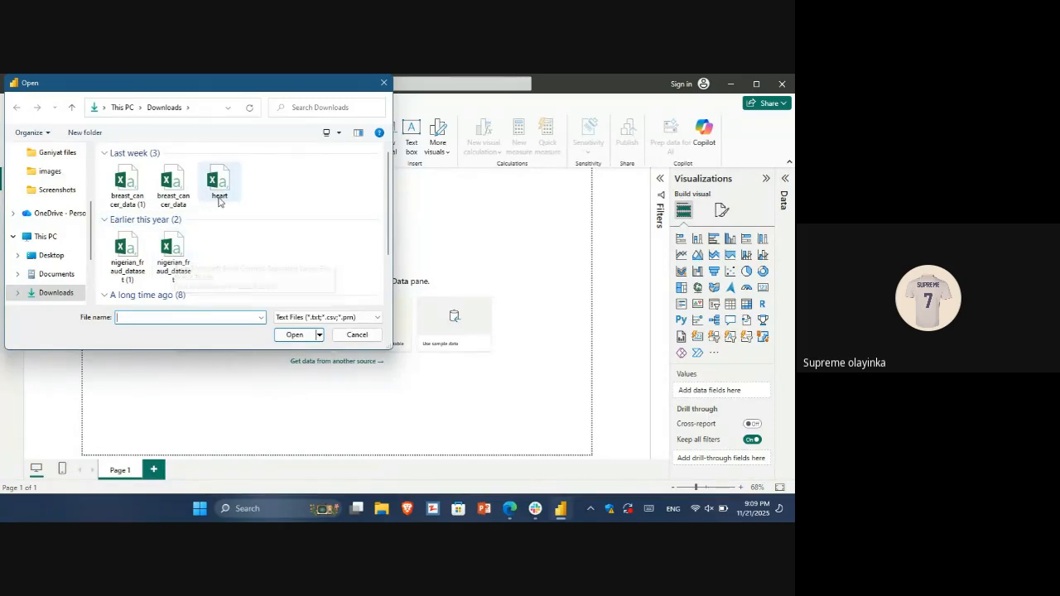
click(175, 258)
double_click(175, 258)
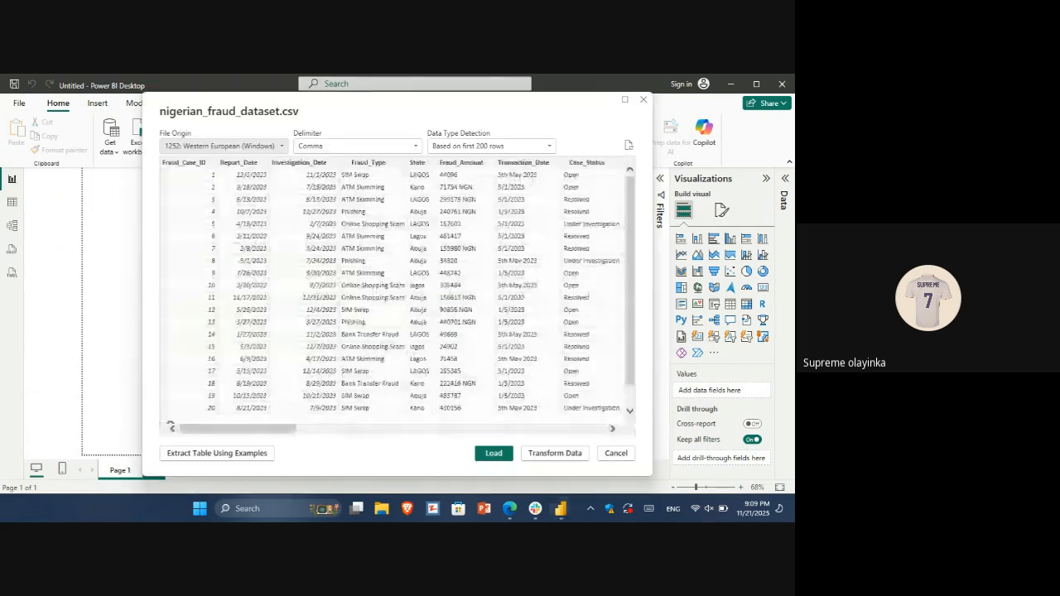
click(759, 509)
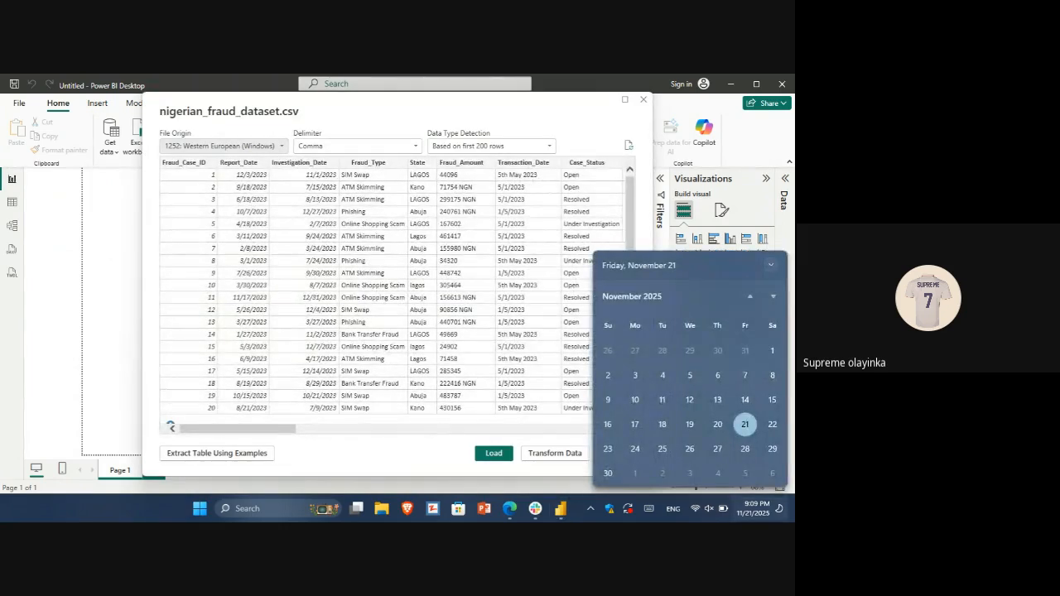
click(590, 203)
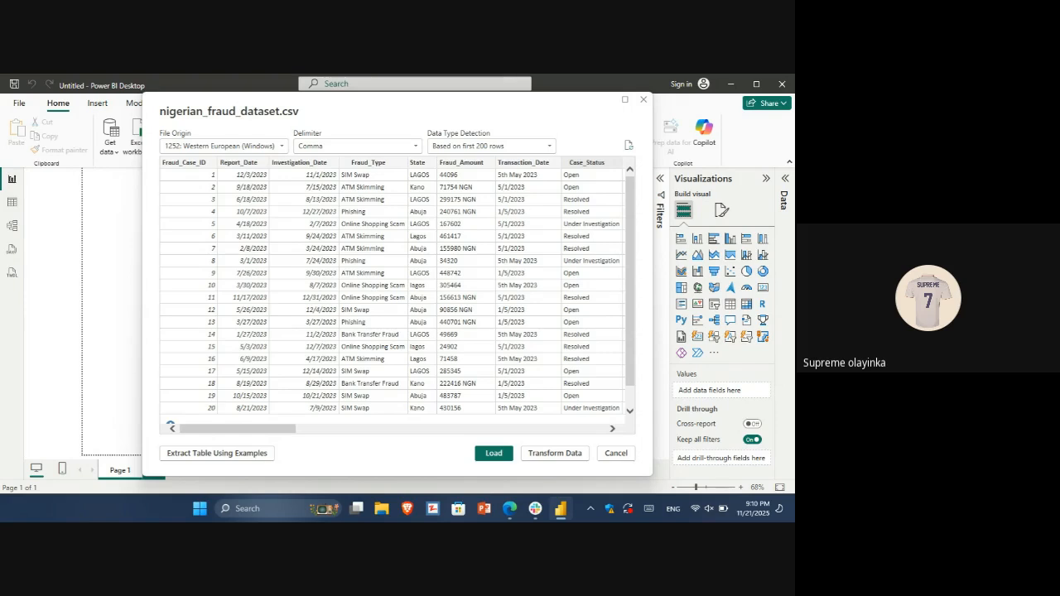
Open the previewed dataset in Power Query Editor for transformation, and close the editor to load the table into the report
click(567, 456)
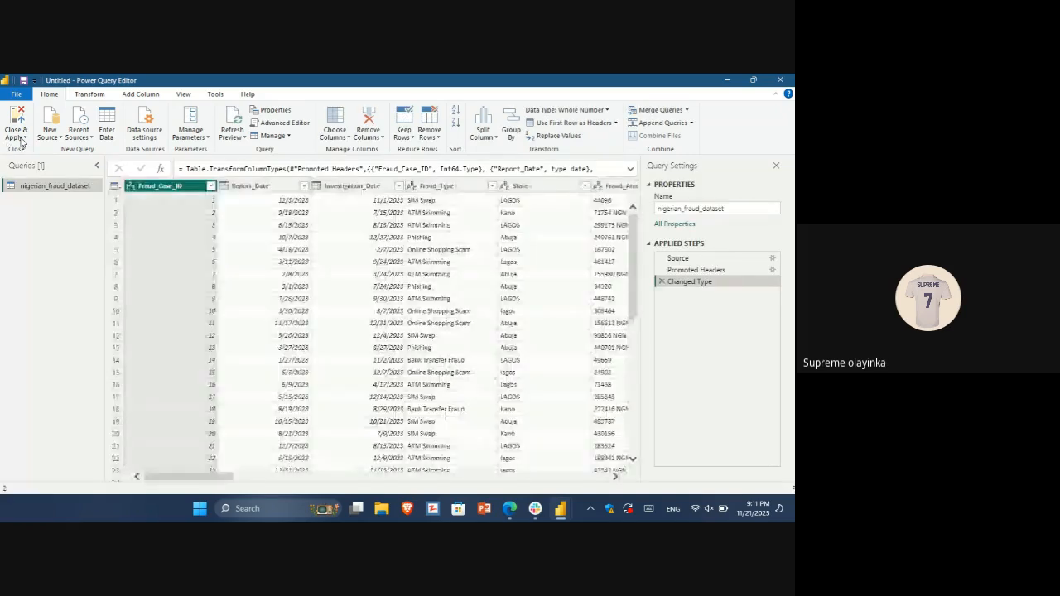
click(23, 139)
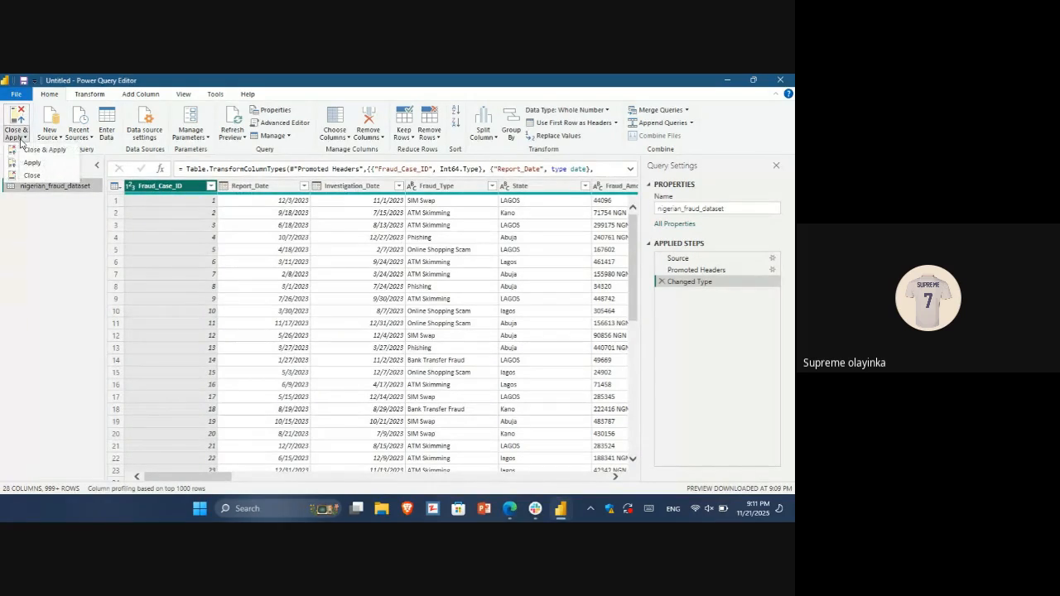
click(32, 176)
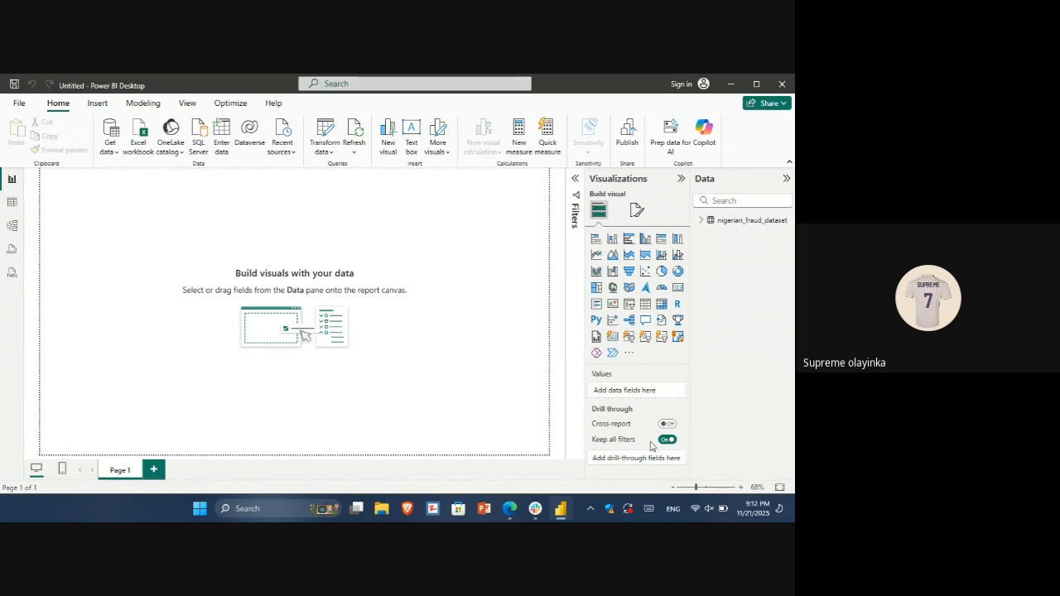
Expand the fields of the nigerian_fraud_dataset table, widen the field list to show full names and look through the columns
click(702, 220)
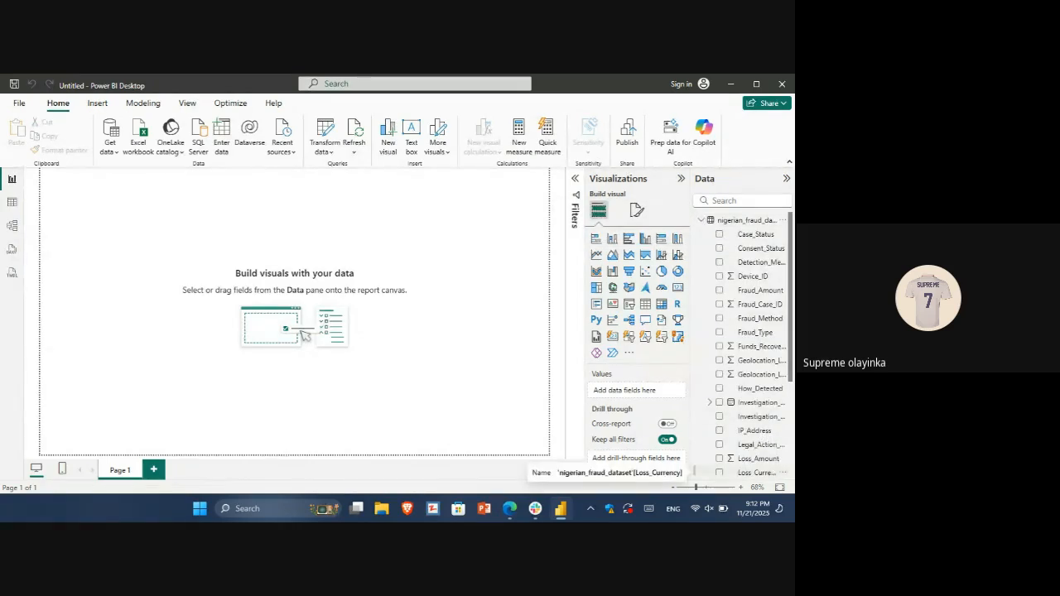
scroll(736, 473, down, 3)
scroll(737, 473, up, 2)
scroll(743, 343, up, 2)
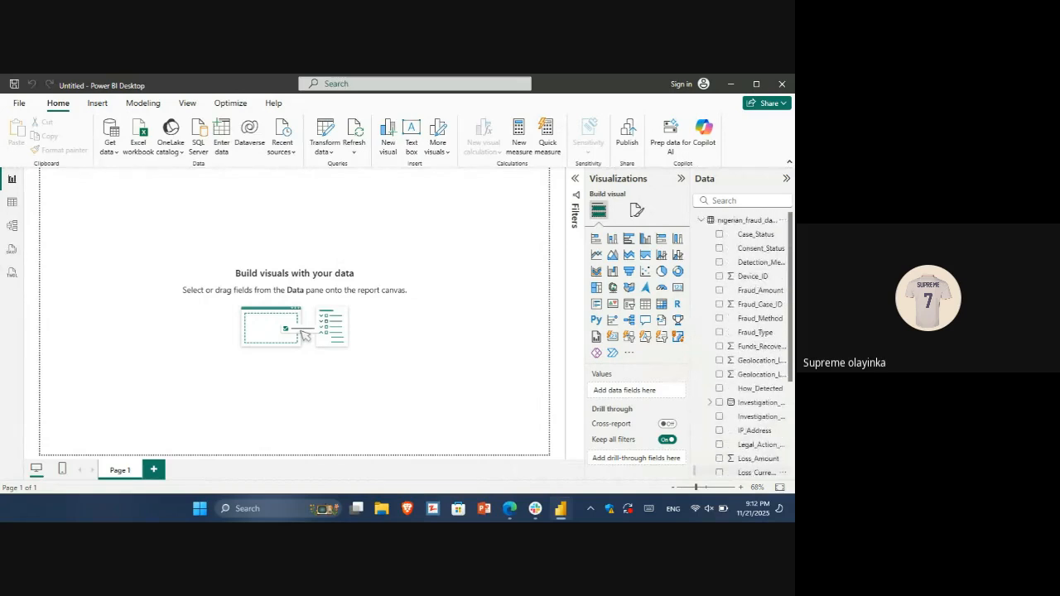
scroll(743, 344, down, 4)
click(756, 342)
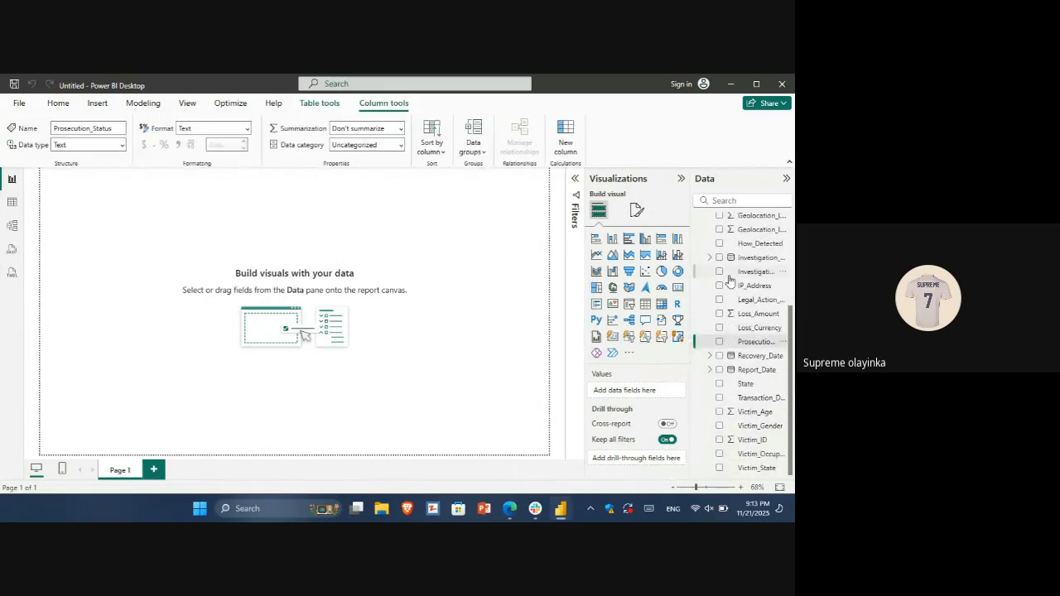
drag(691, 279, 653, 275)
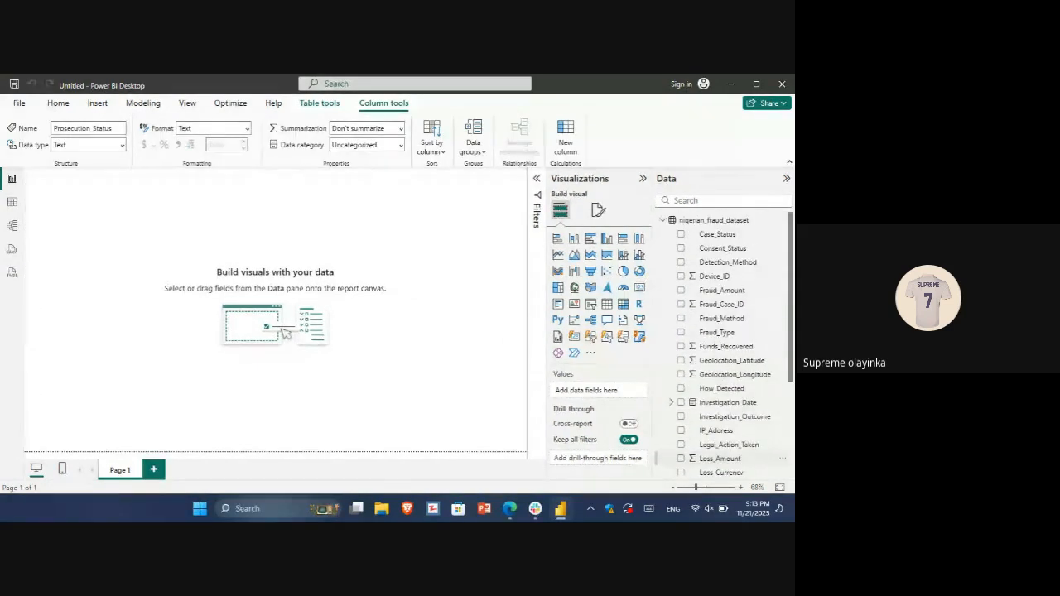
scroll(723, 458, down, 3)
scroll(722, 458, up, 3)
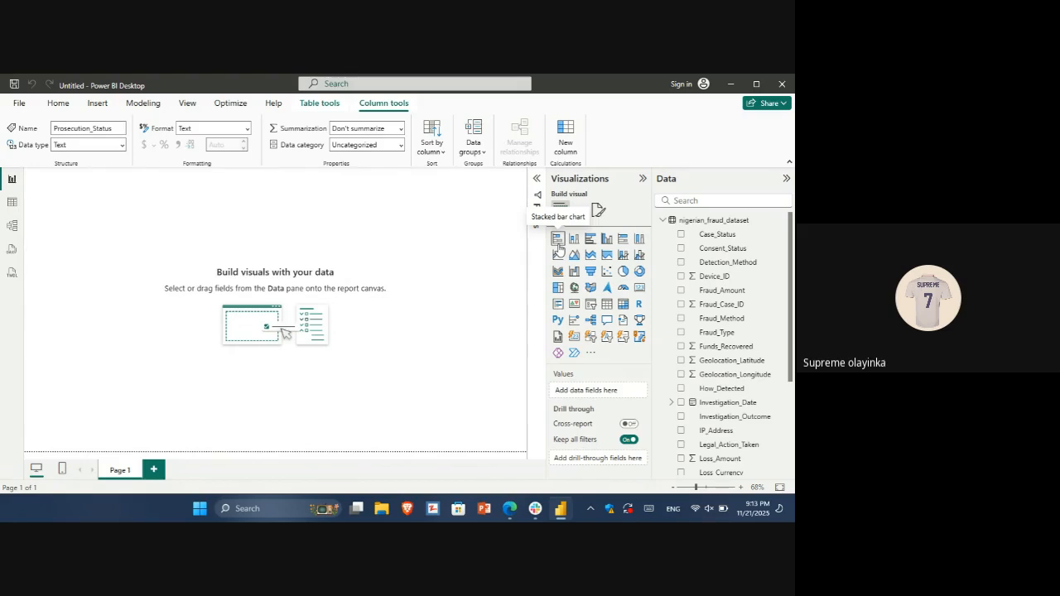
Add an empty Table visual to Page 1 of the report and deselect it
click(606, 304)
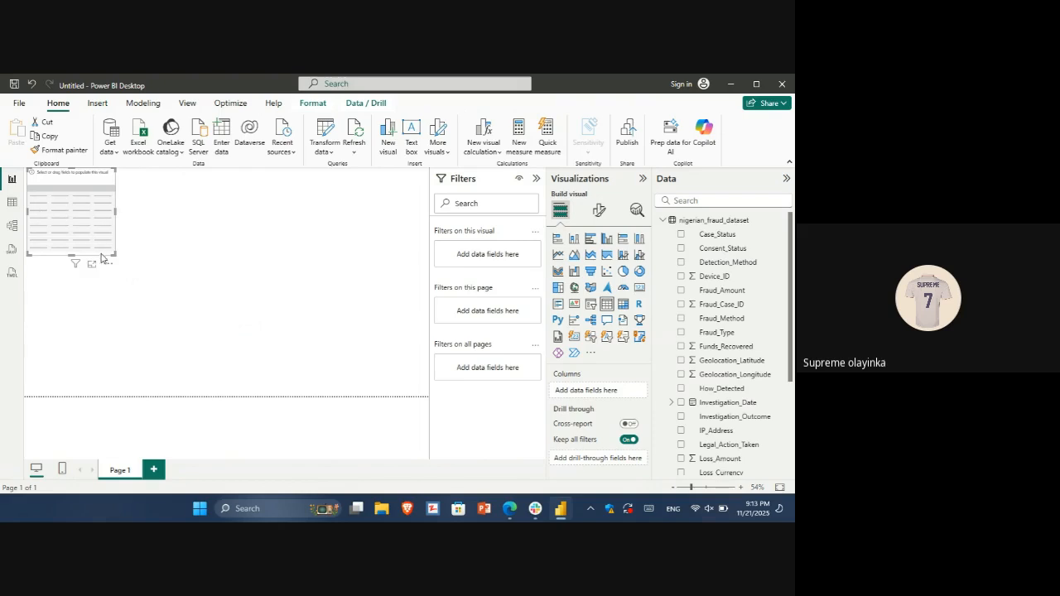
click(392, 283)
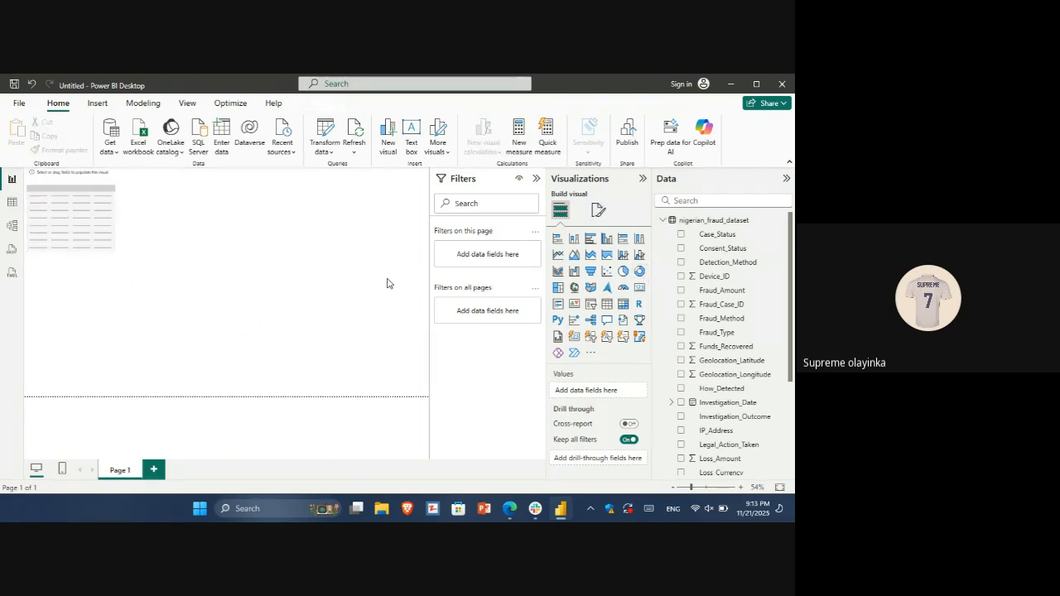
Add an empty Matrix visual to Page 1 and arrange the table and matrix side by side lower on the page
click(622, 305)
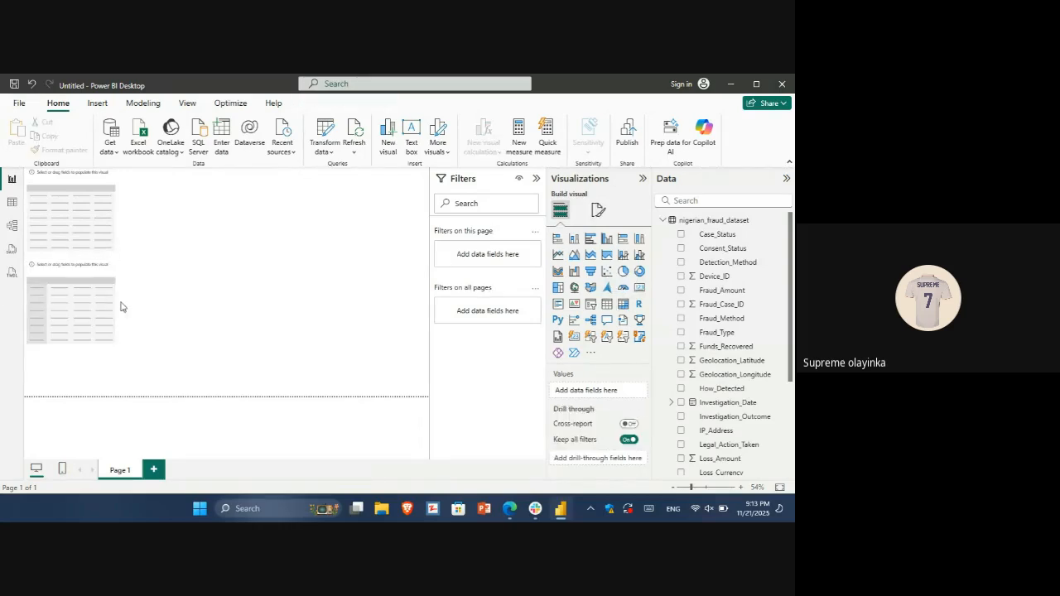
drag(83, 304, 249, 248)
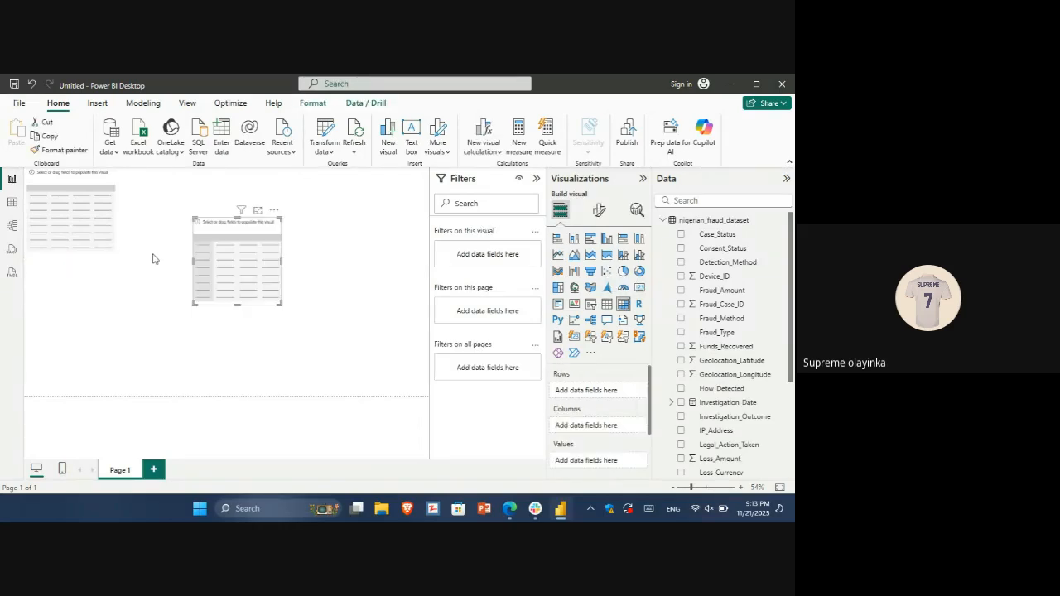
drag(105, 258, 121, 305)
drag(222, 277, 225, 312)
Remove the empty Table visual from the report page
click(124, 287)
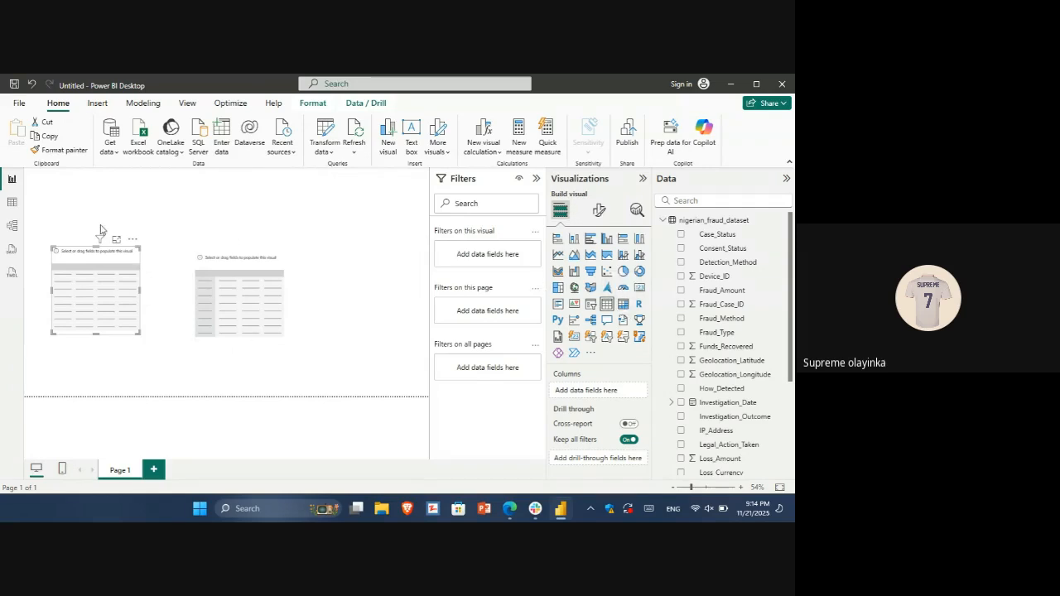
click(133, 239)
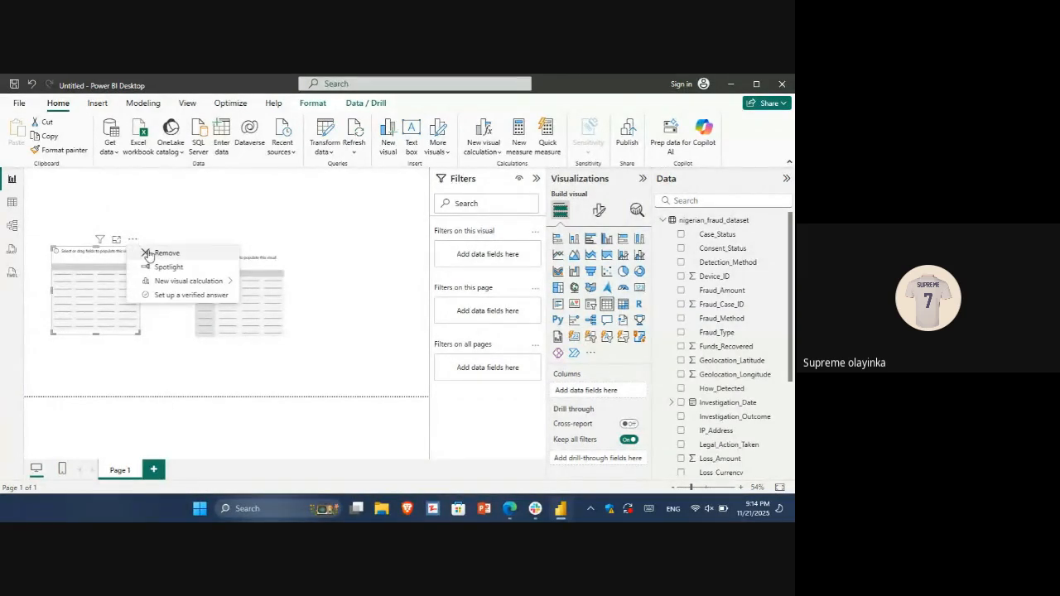
click(149, 253)
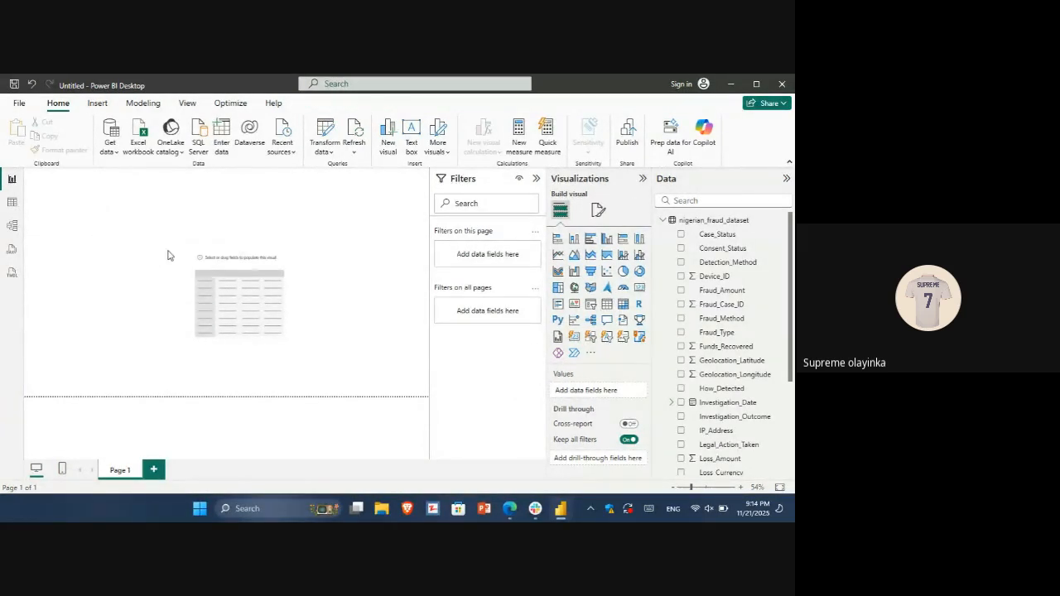
Try the matrix visual as a pie chart and as a clustered bar chart, and switch it back to a matrix
click(253, 288)
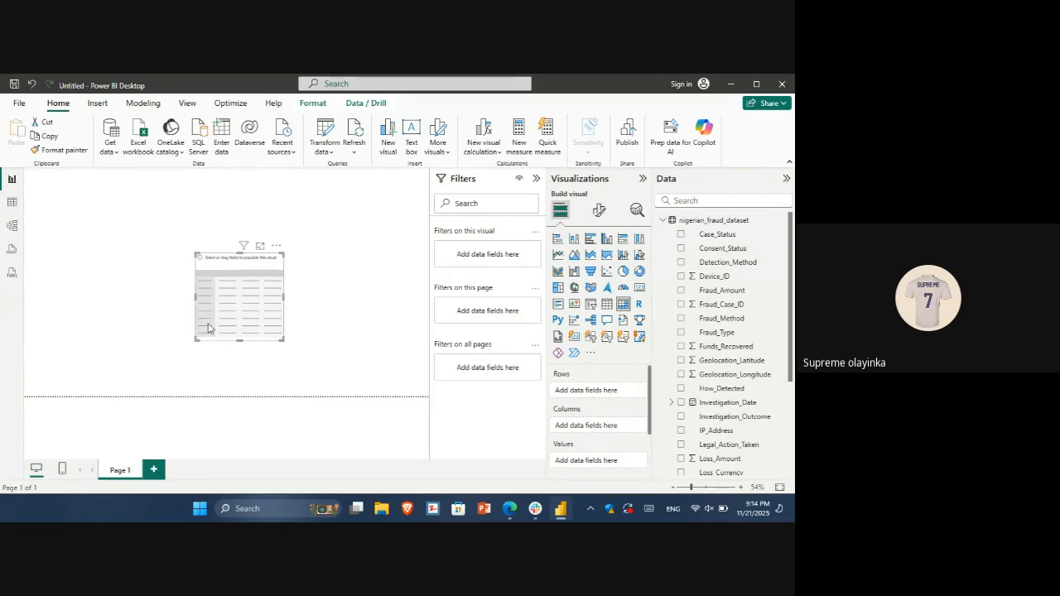
click(623, 272)
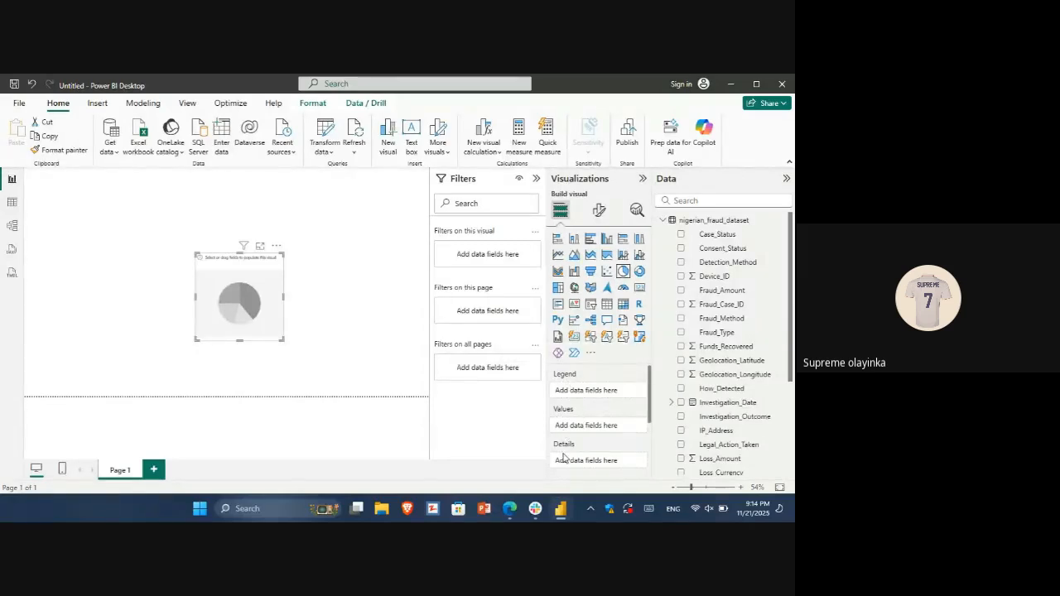
click(590, 240)
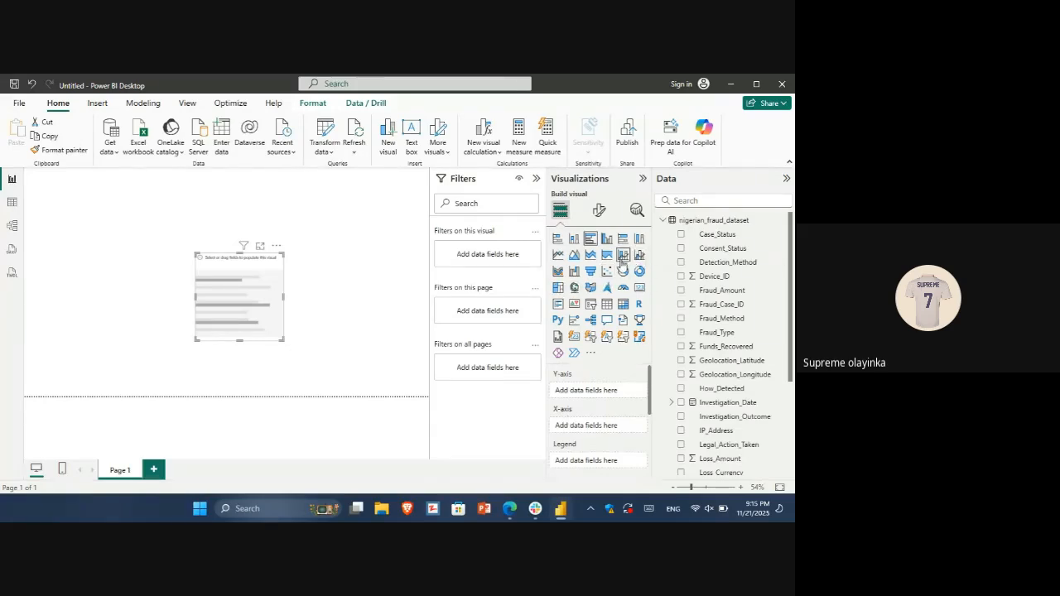
click(623, 304)
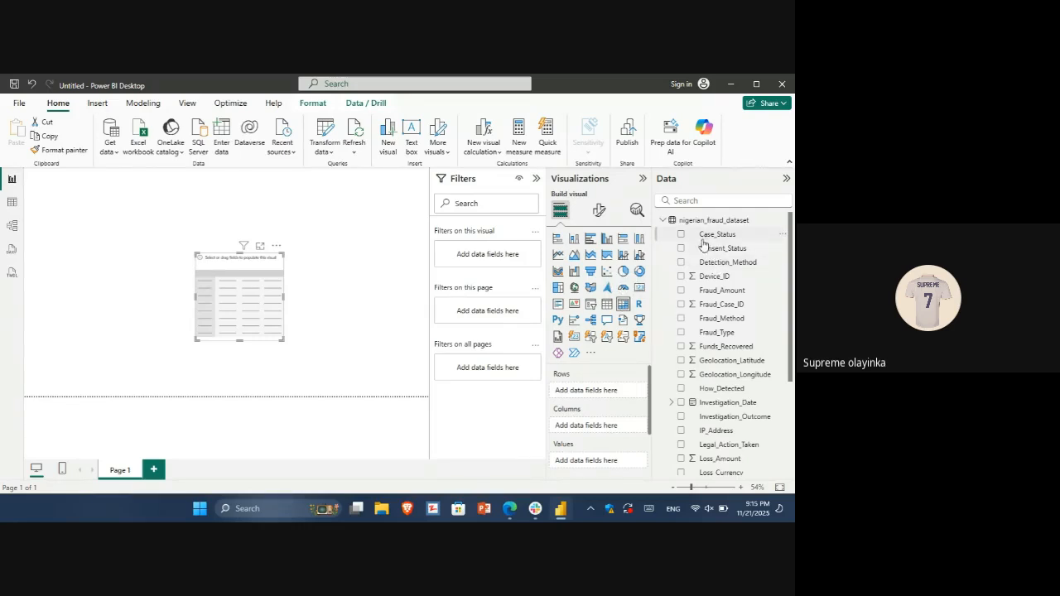
Examine the rows and columns of nigerian_fraud_dataset in Table view and return to the report page
click(10, 202)
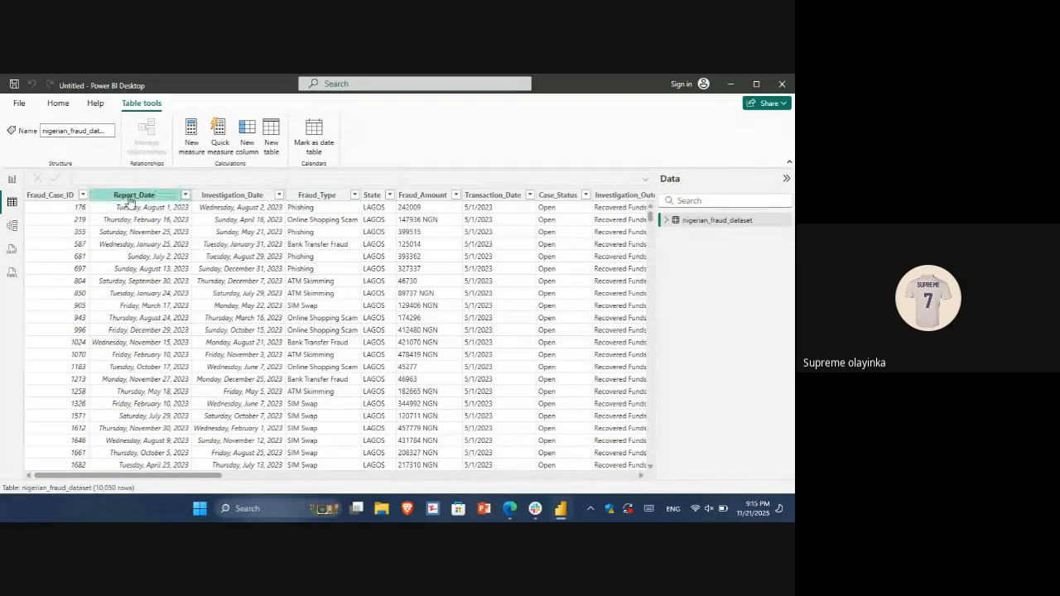
click(12, 180)
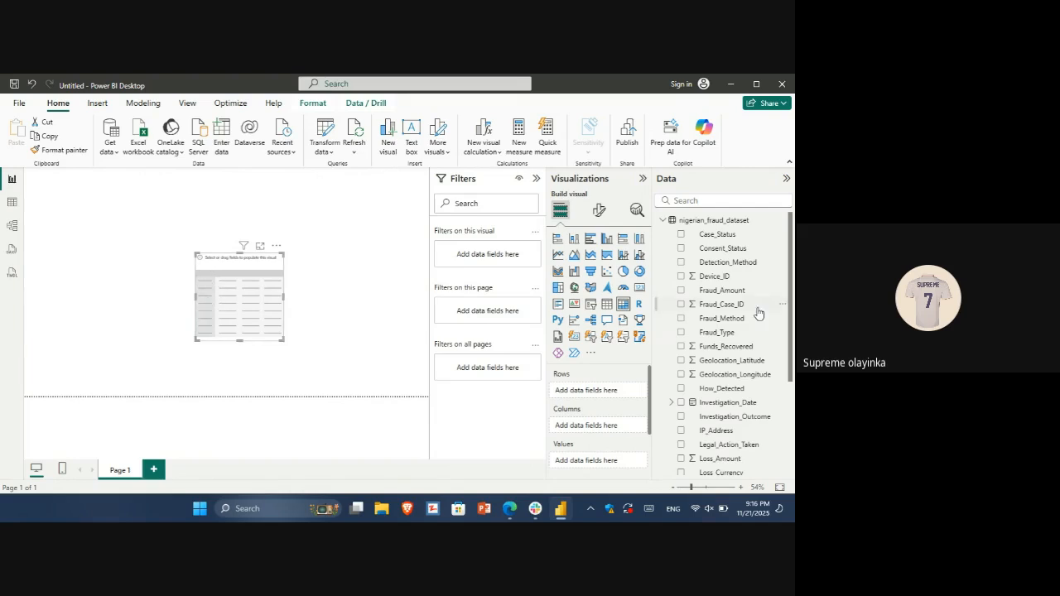
Try Fraud_Type as the matrix's columns, use it as the rows instead, and widen the visual on both sides
drag(736, 335, 606, 425)
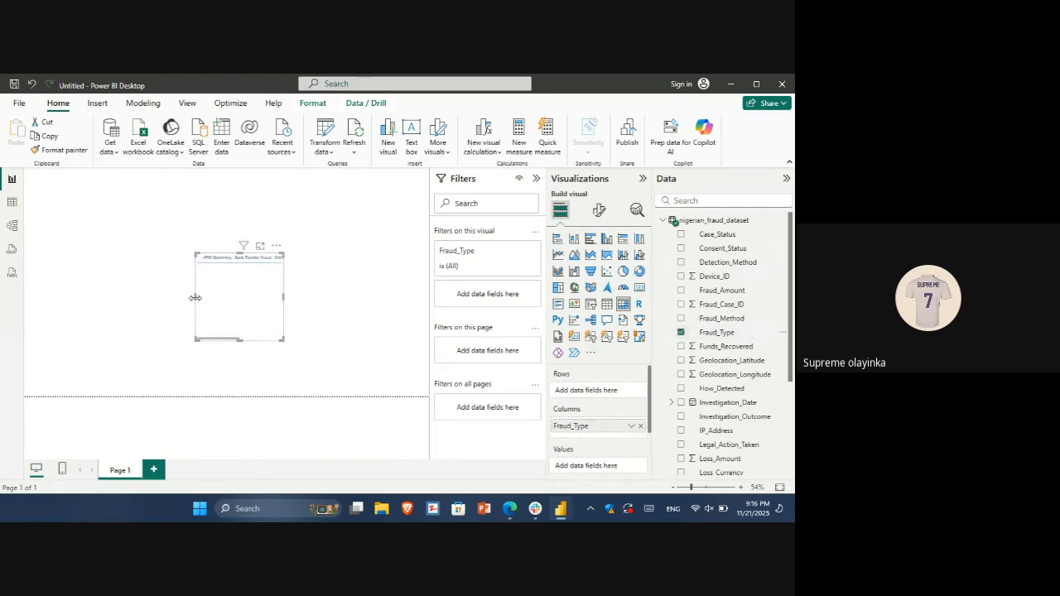
drag(195, 298, 90, 281)
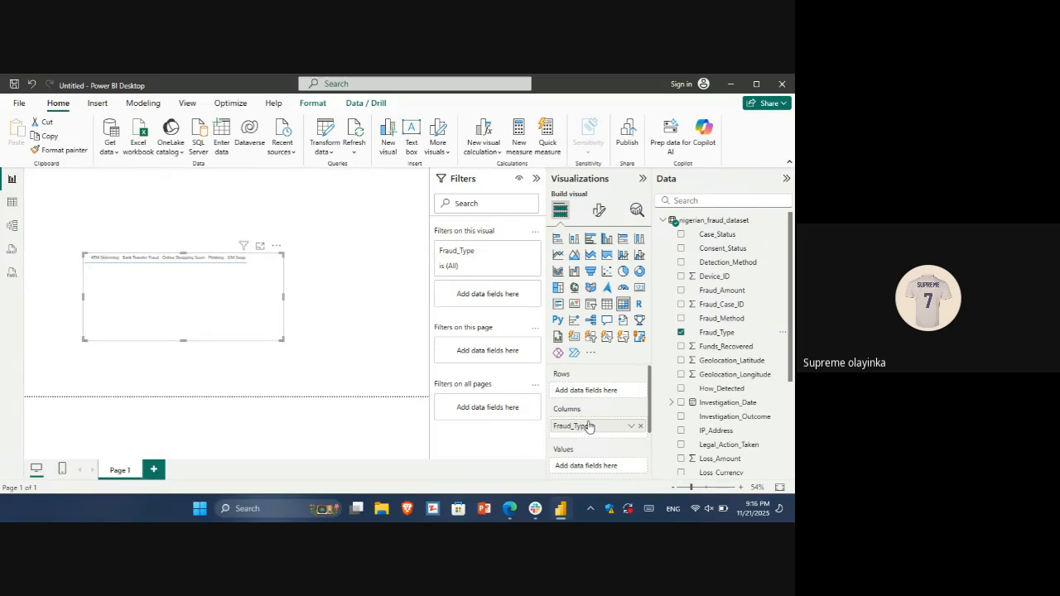
click(641, 426)
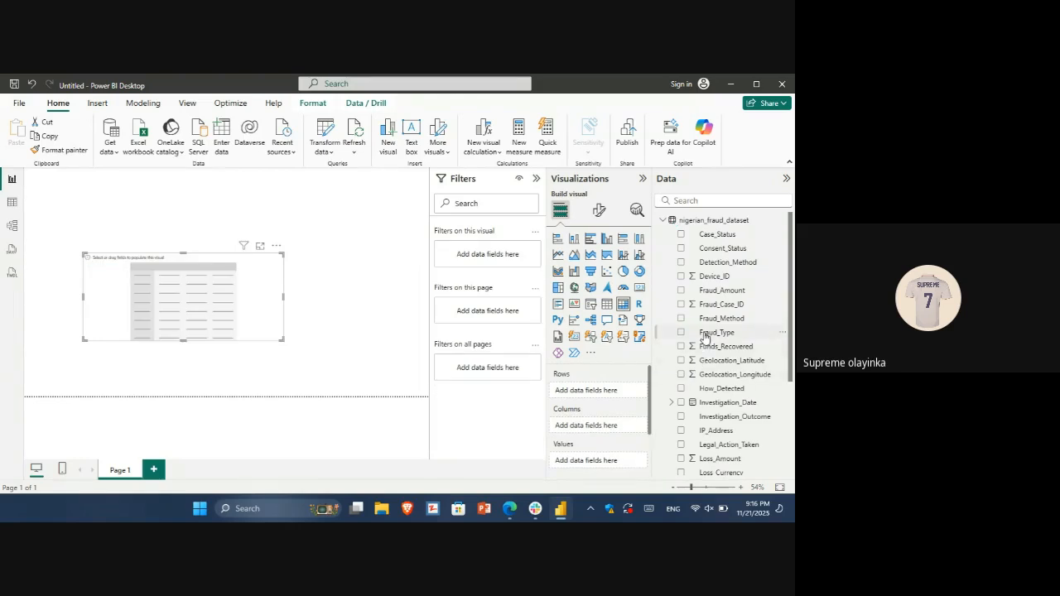
drag(705, 336, 592, 392)
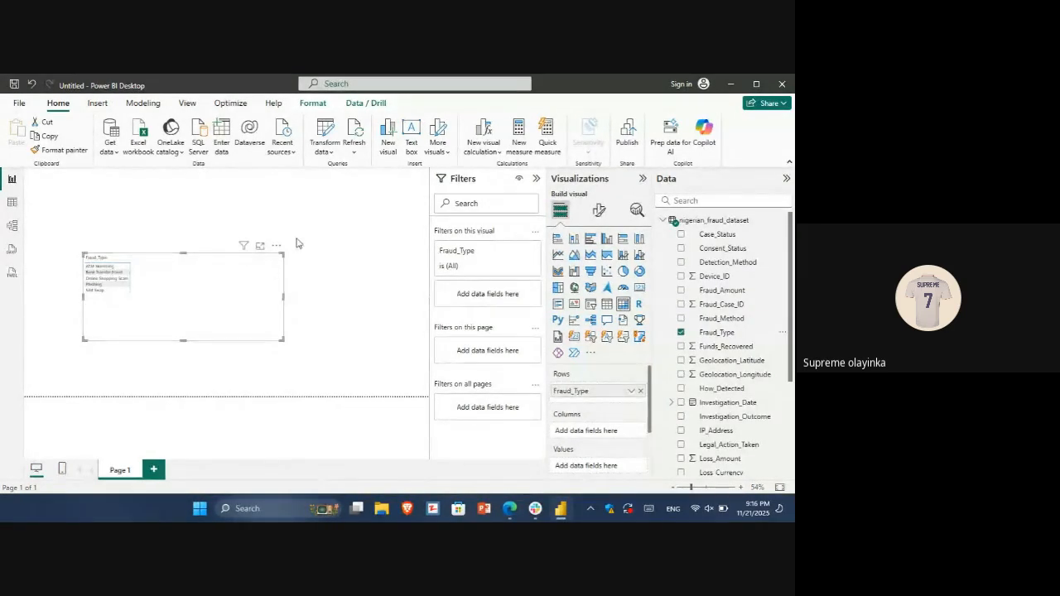
drag(283, 295, 338, 302)
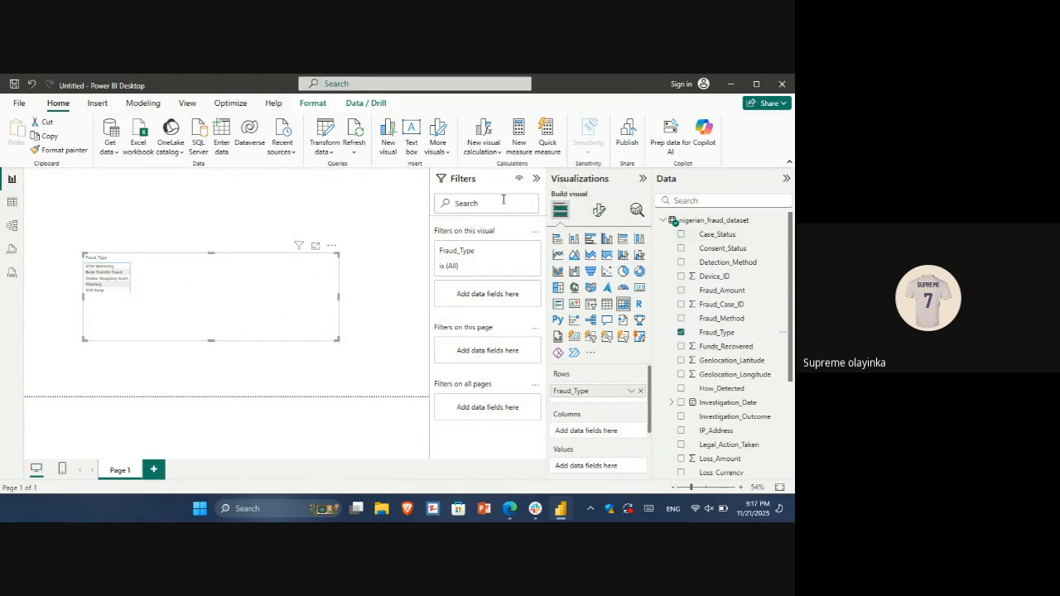
Set the font size of the matrix's values to 25
click(600, 211)
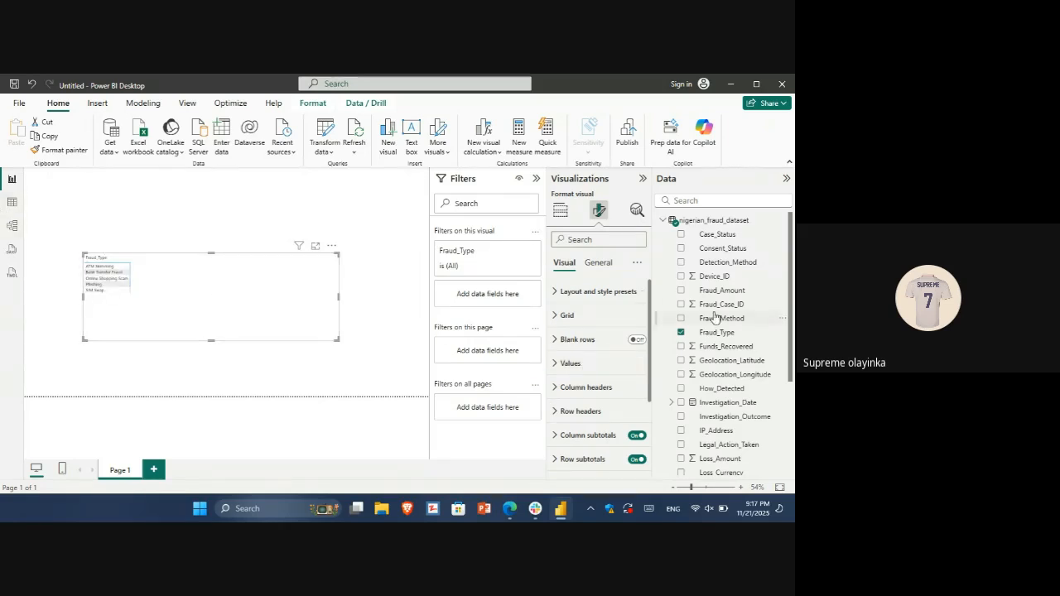
click(599, 365)
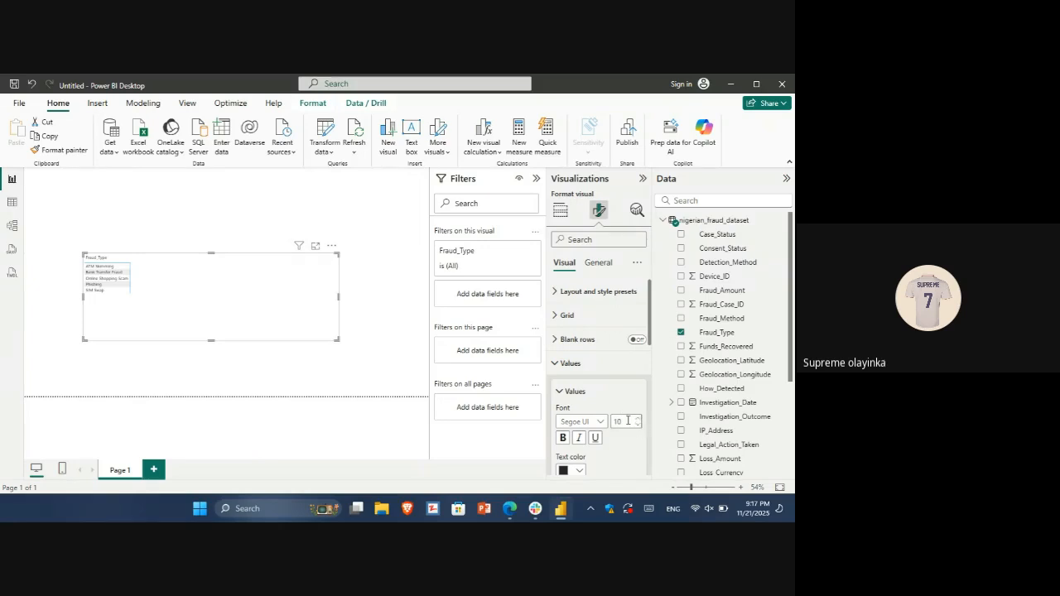
text(25)
Look through the matrix's formatting options, searching the visual settings for "va" and the general settings for "v"
drag(650, 330, 661, 463)
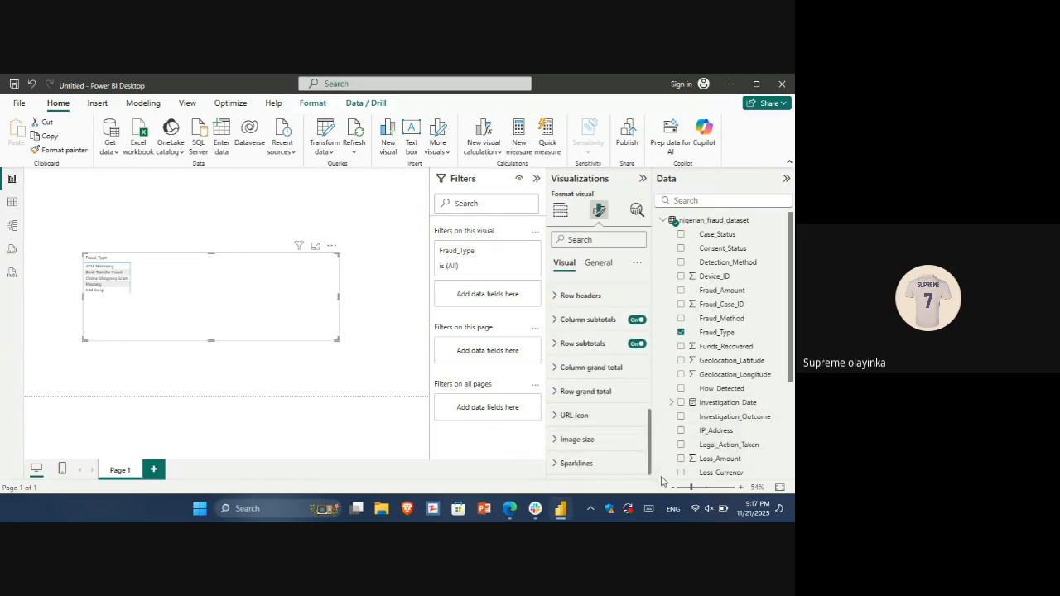
scroll(626, 282, up, 8)
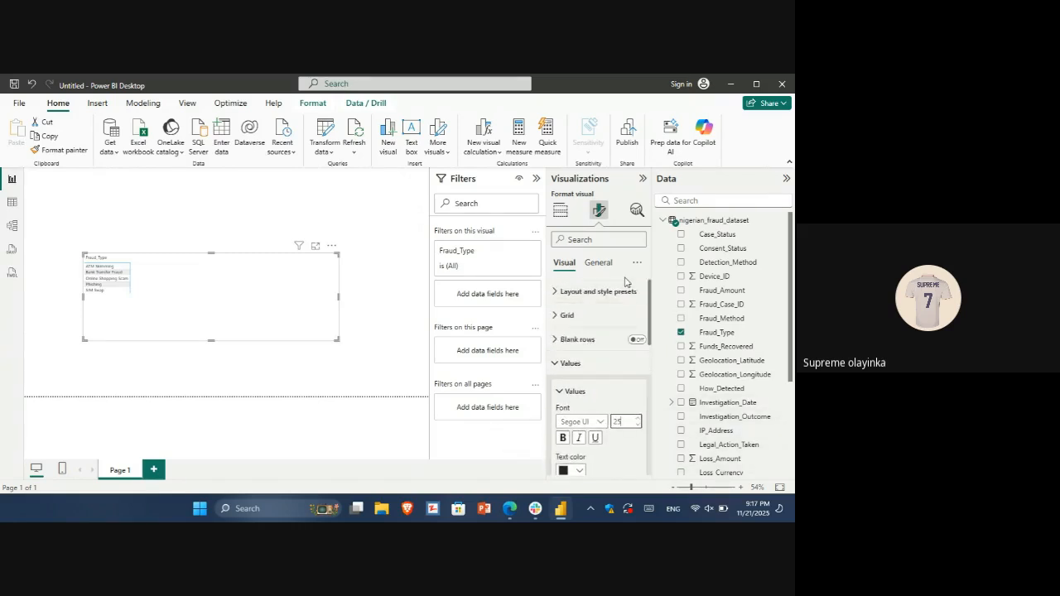
click(575, 363)
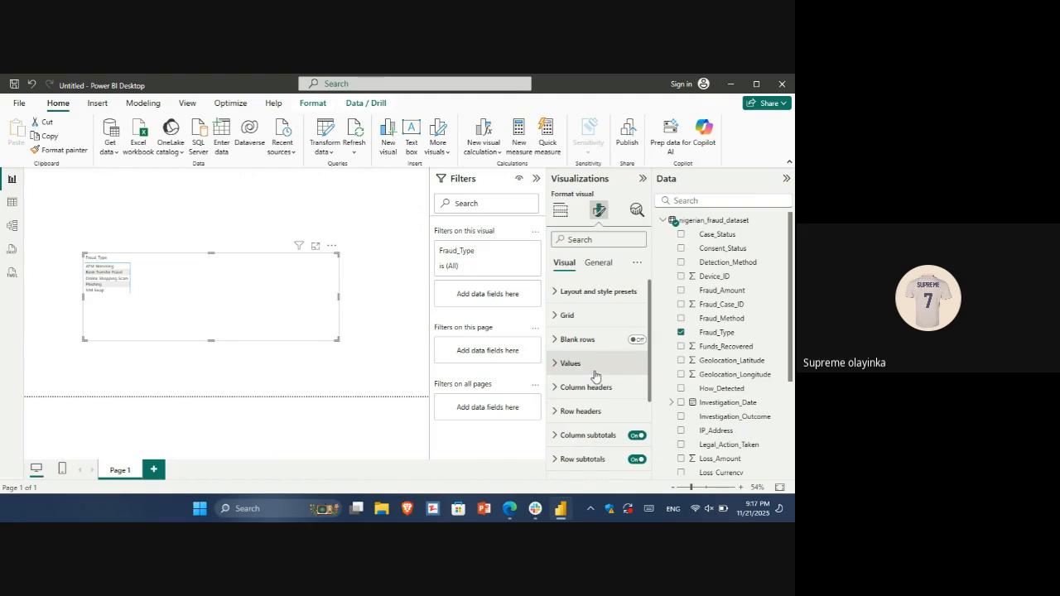
click(596, 367)
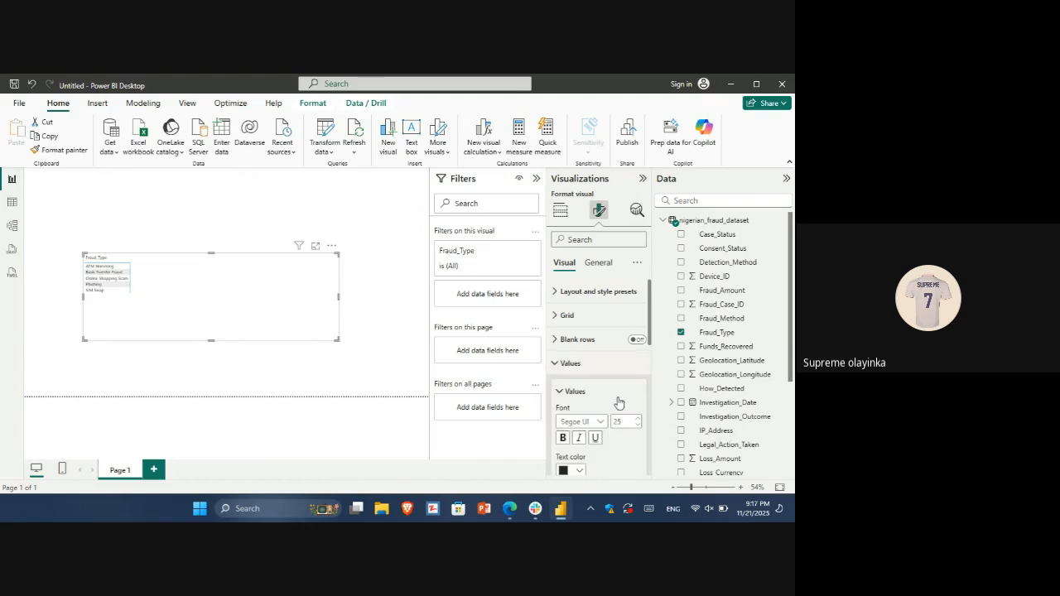
click(582, 363)
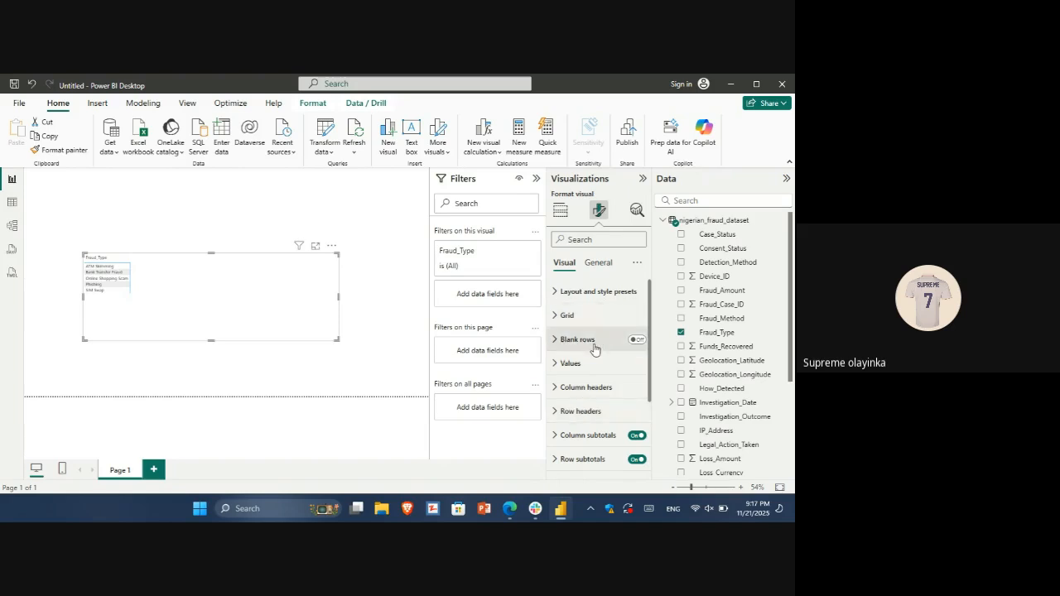
scroll(594, 349, down, 3)
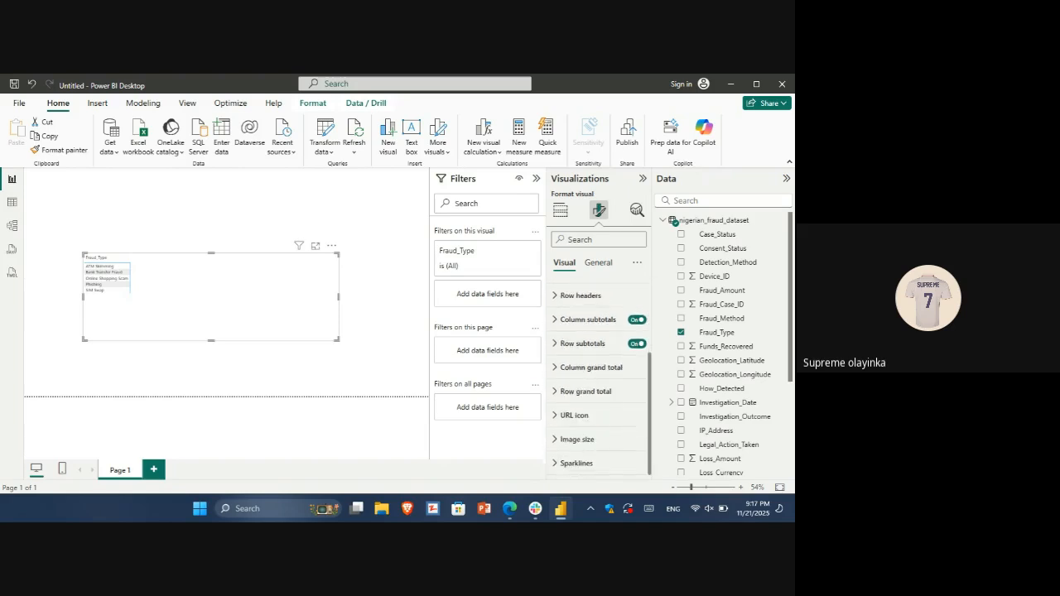
click(599, 239)
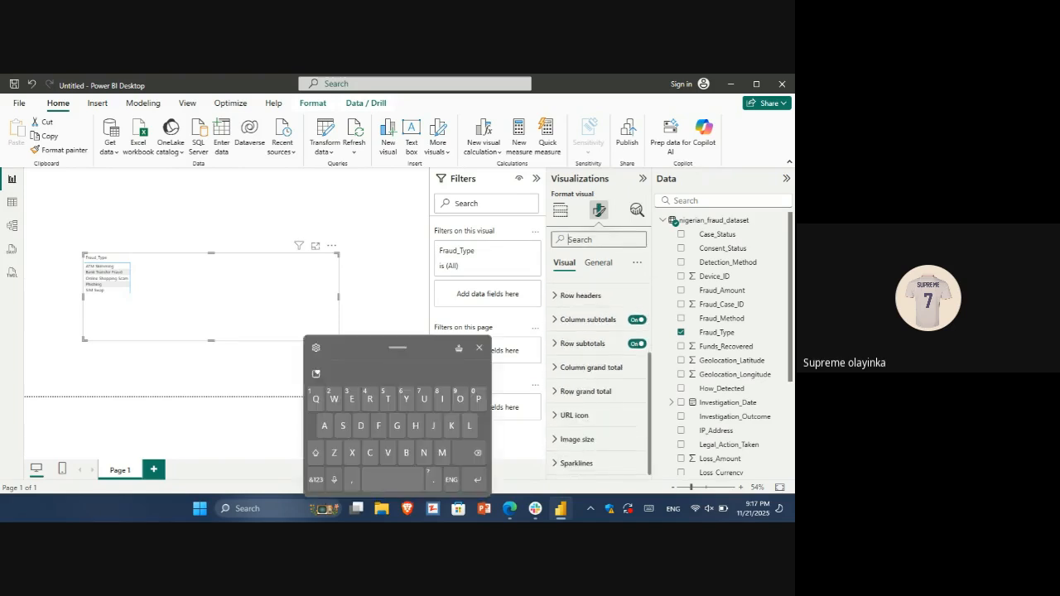
text(va)
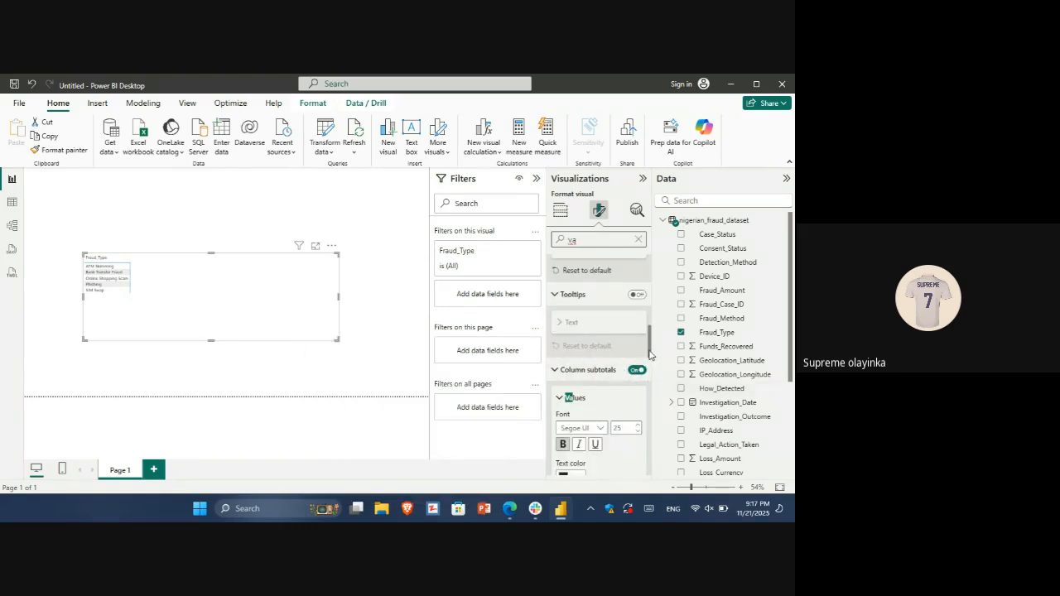
drag(650, 357, 661, 484)
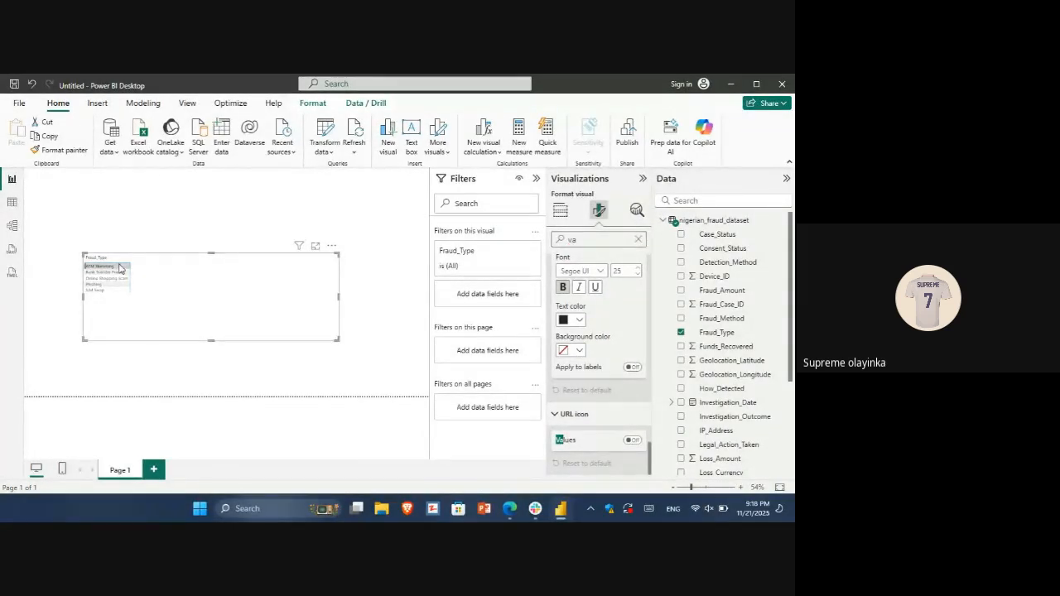
click(639, 241)
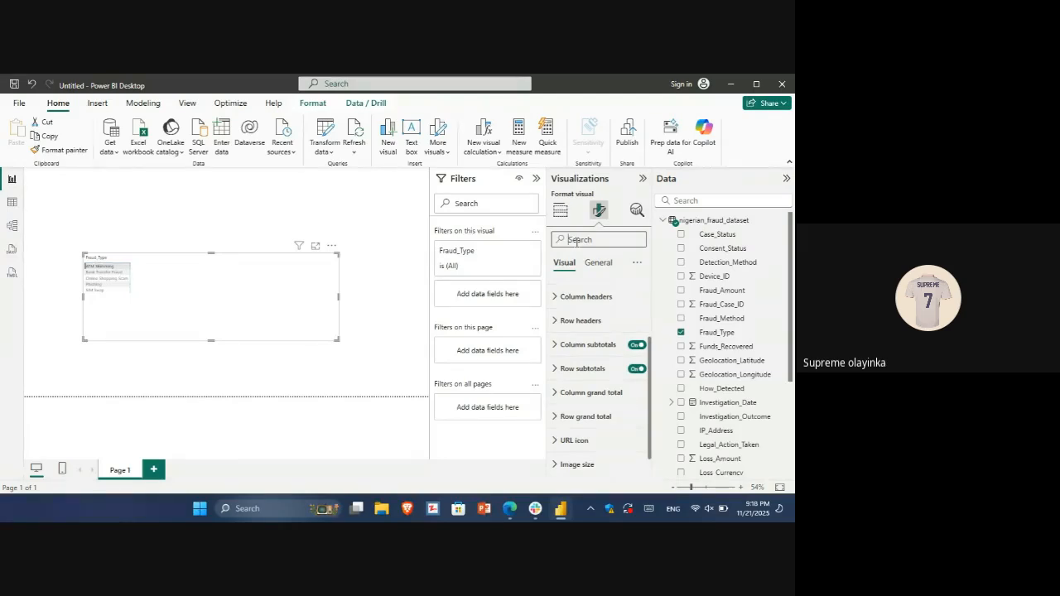
click(598, 265)
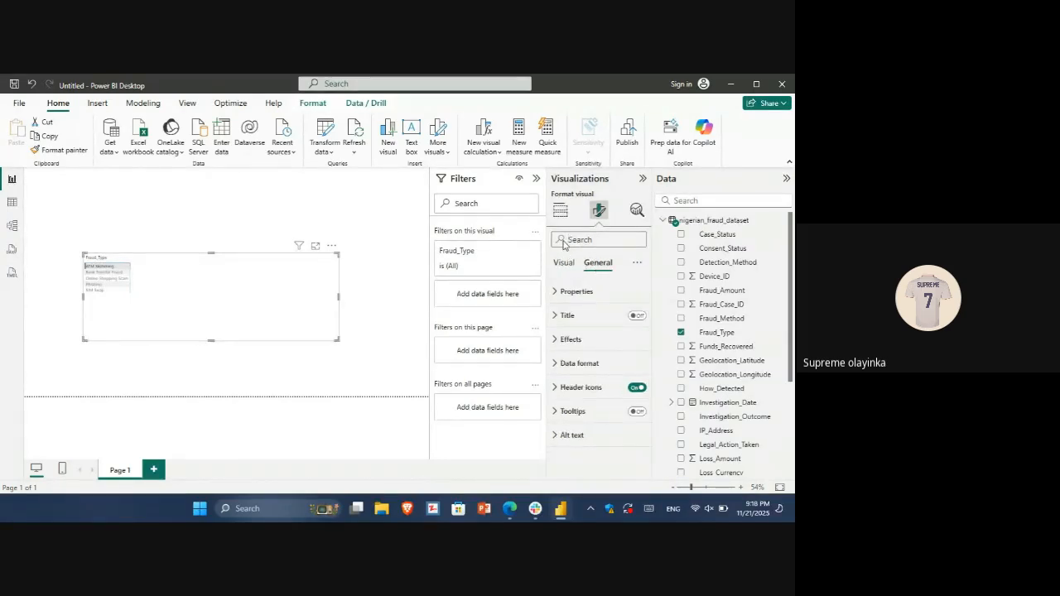
click(568, 240)
text(v)
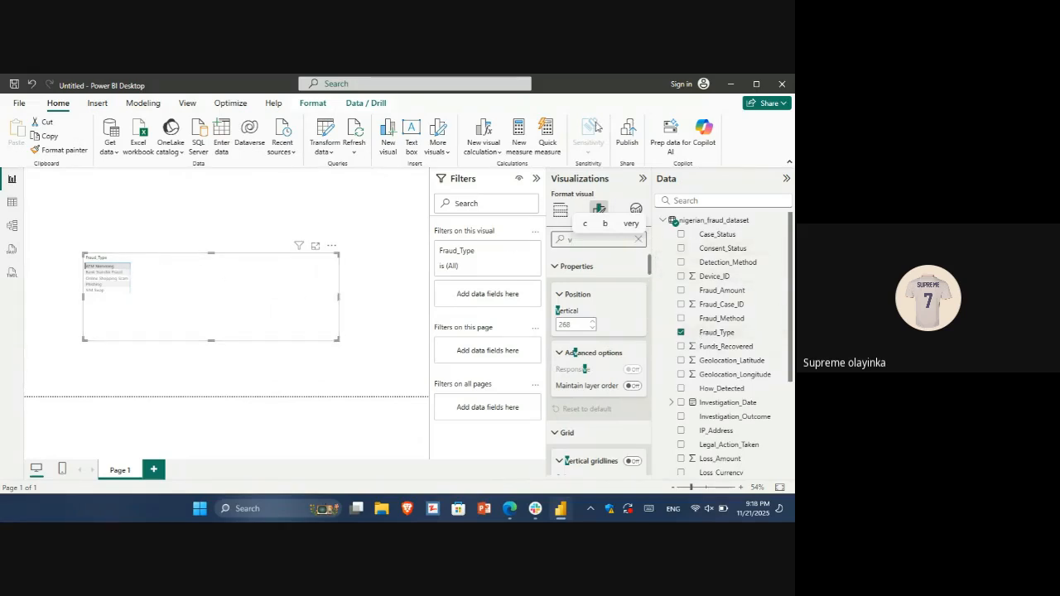
Add Fraud_Type to the matrix's values and set the values' font size to 20
click(560, 210)
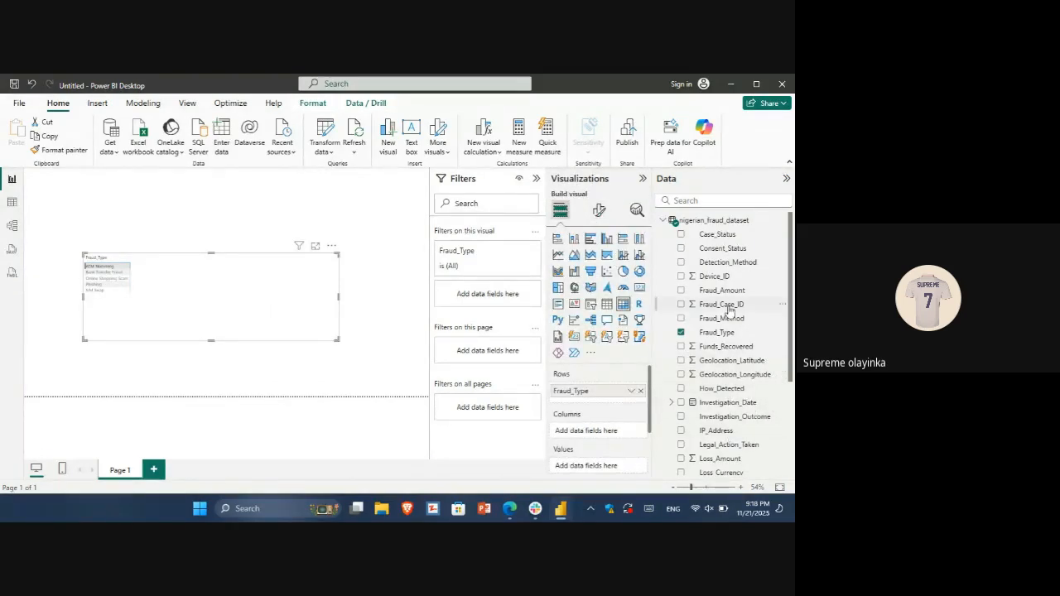
drag(727, 336, 607, 403)
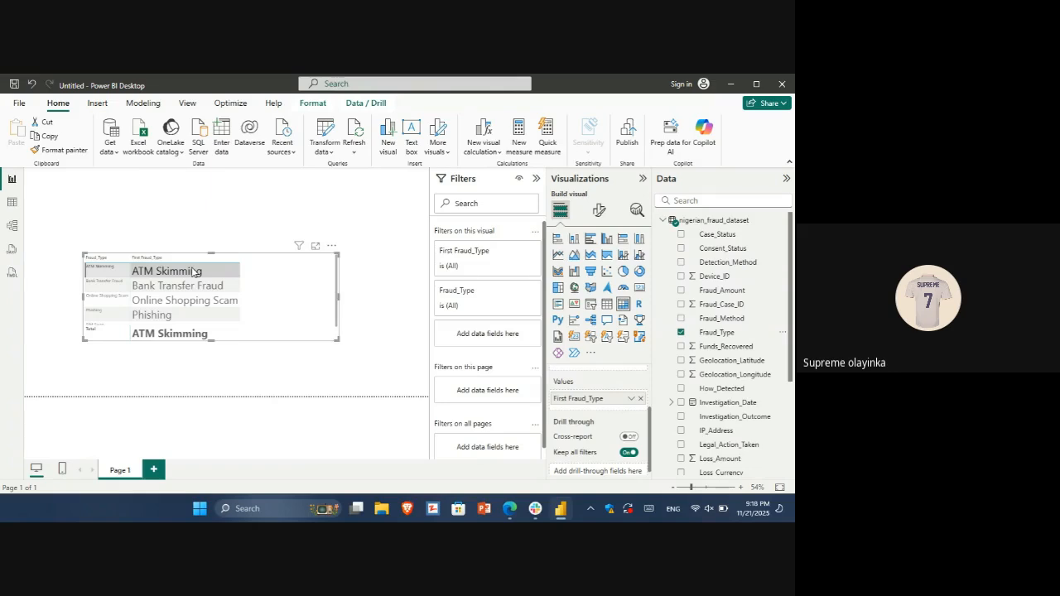
click(601, 210)
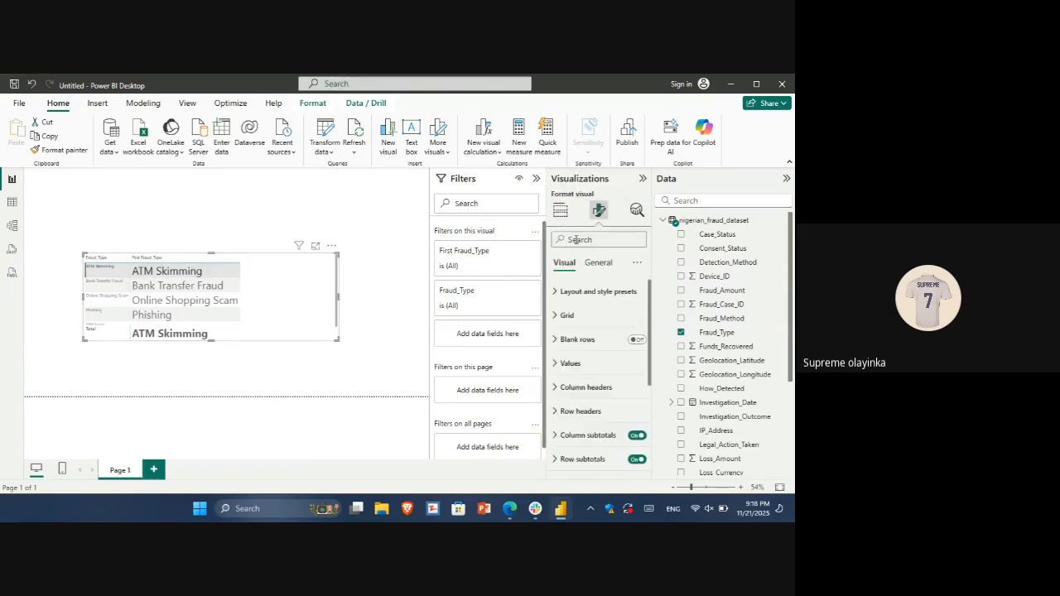
click(584, 363)
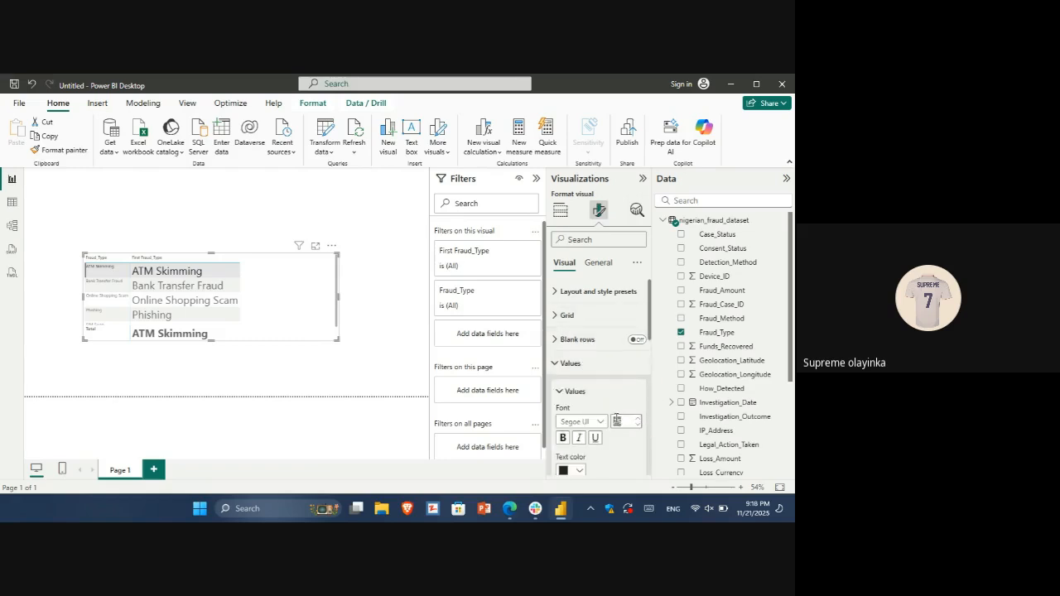
text(20)
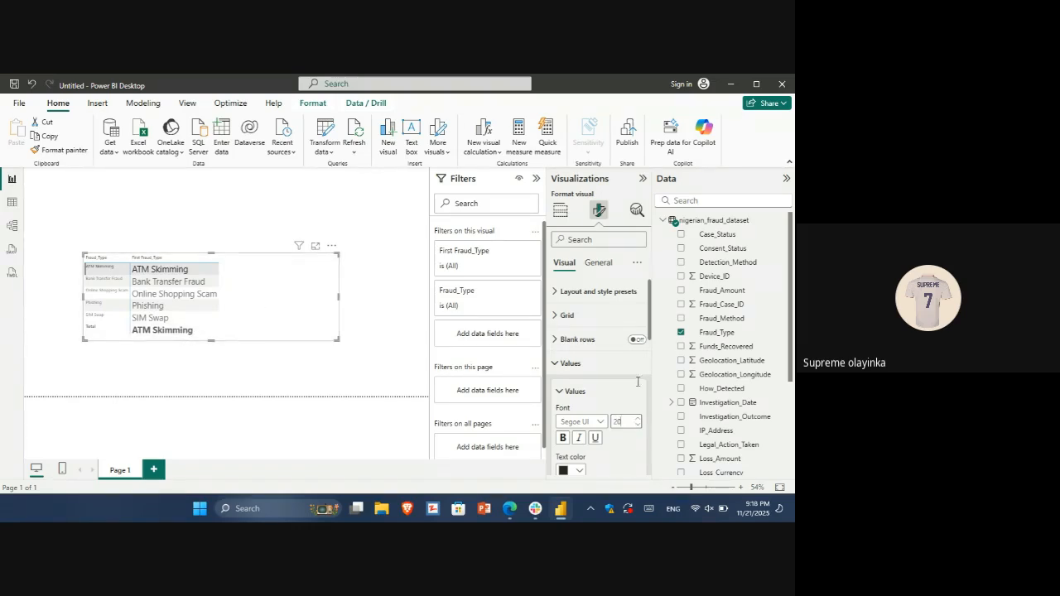
Change the aggregation of Fraud_Type in the matrix's values to Count
click(561, 210)
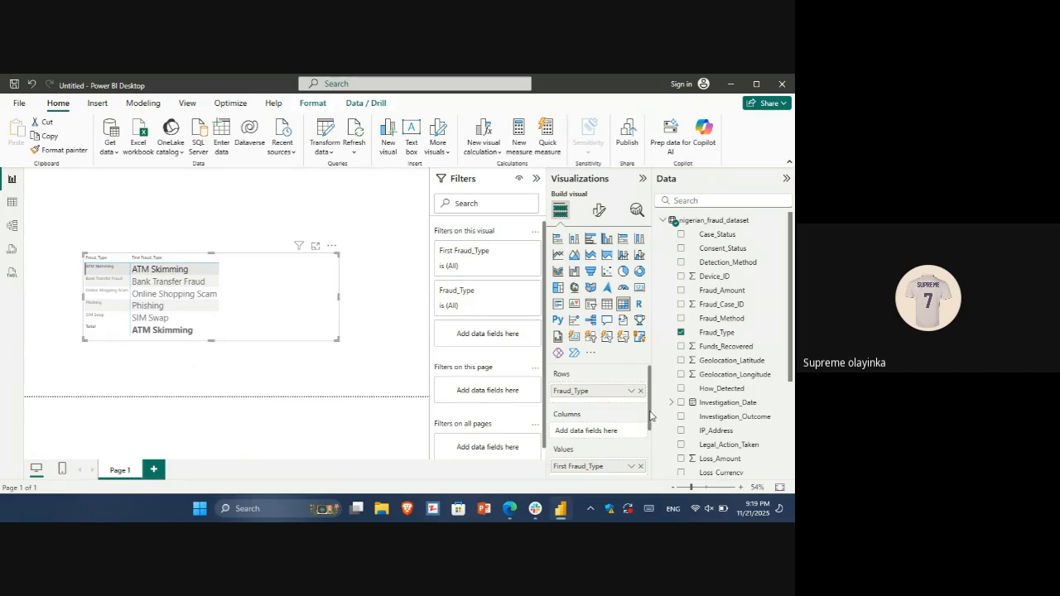
scroll(651, 416, down, 2)
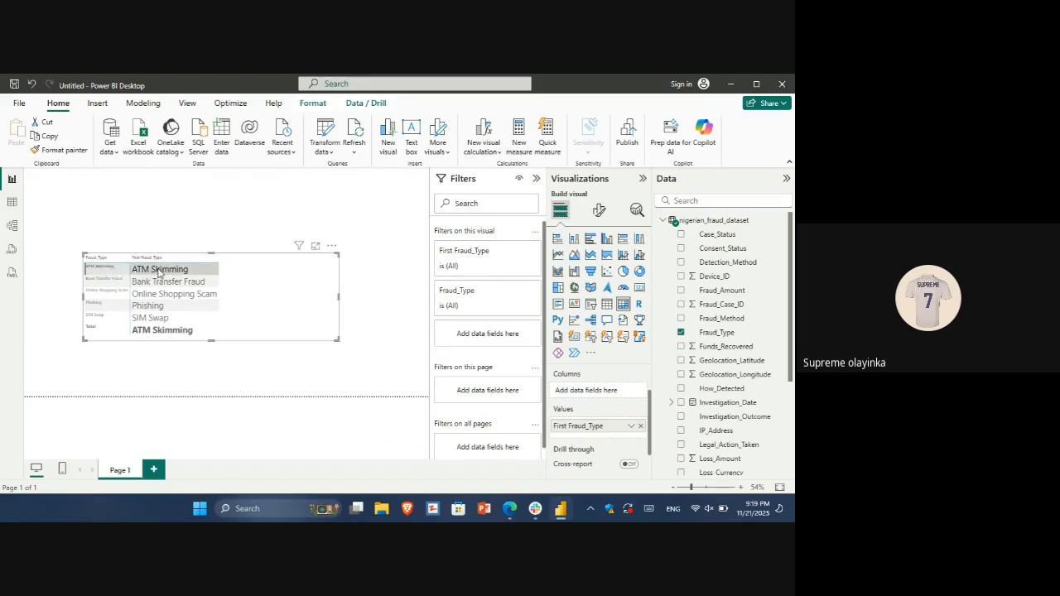
click(630, 427)
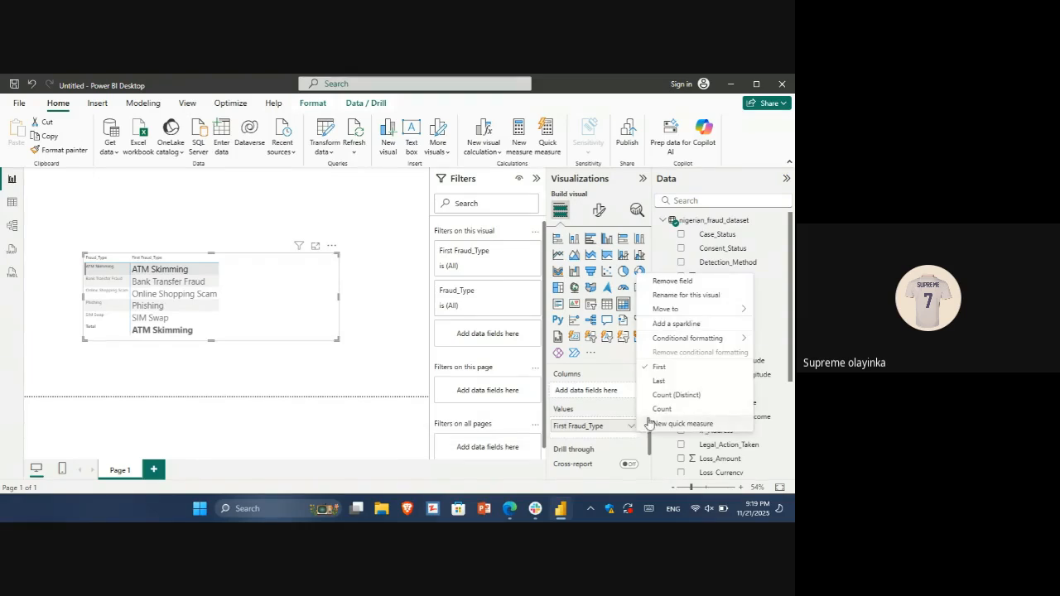
click(667, 408)
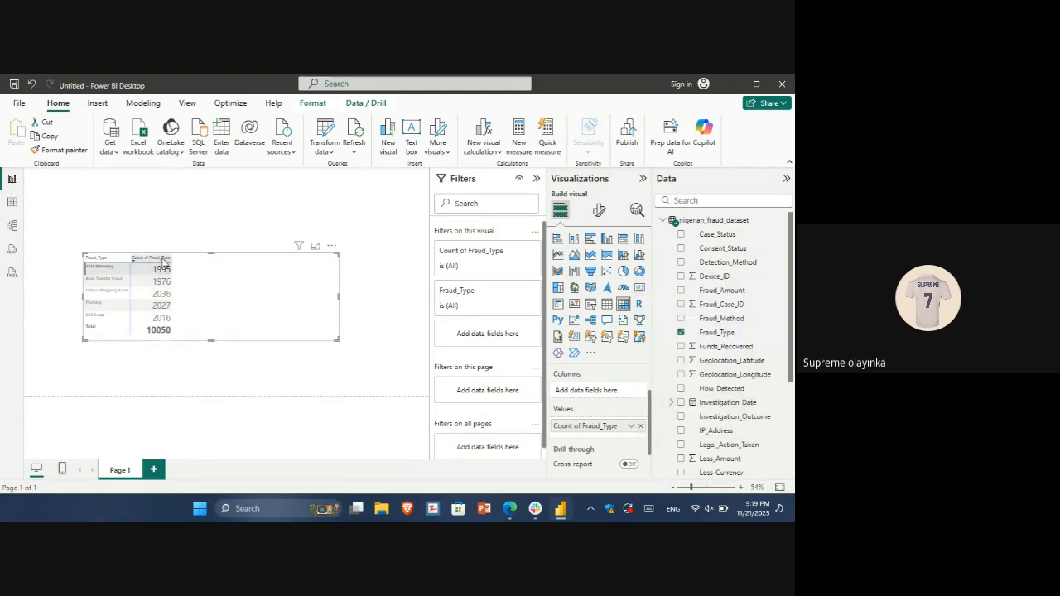
Look through the matrix's formatting options, including the Values and Specific column settings
click(599, 211)
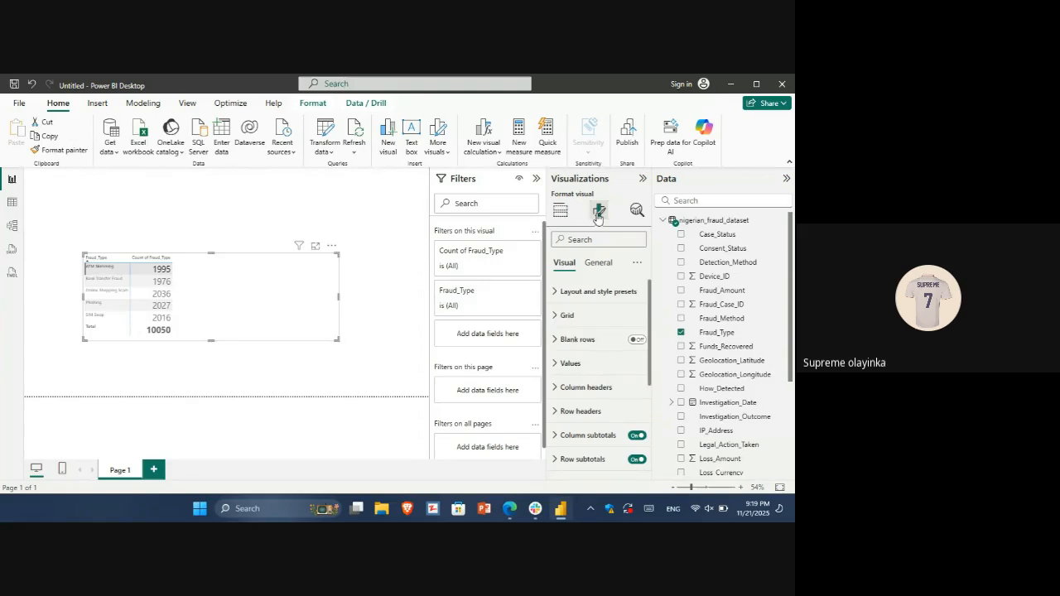
click(588, 365)
drag(650, 330, 650, 456)
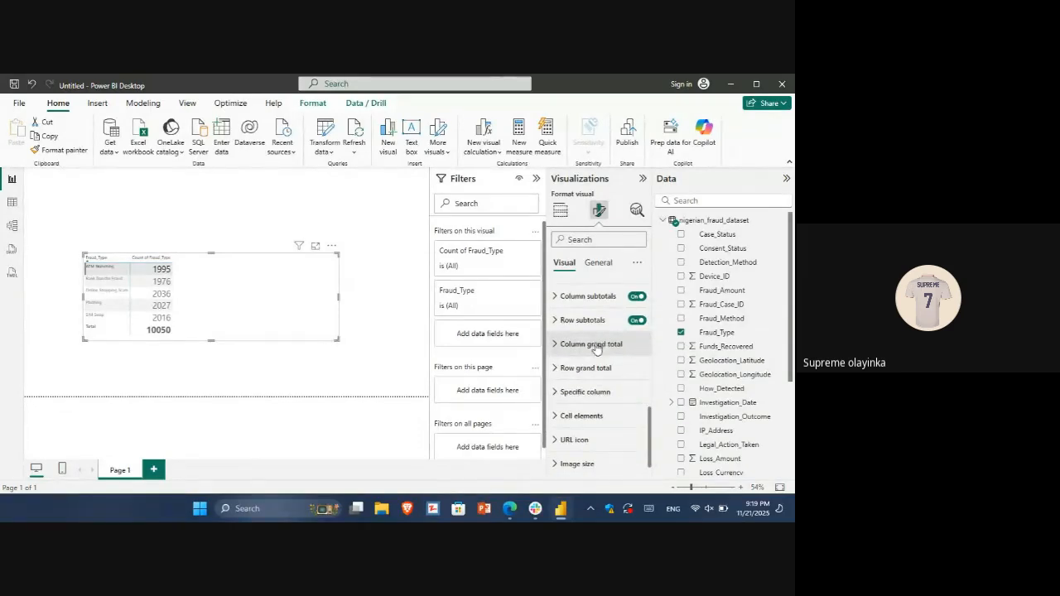
click(590, 392)
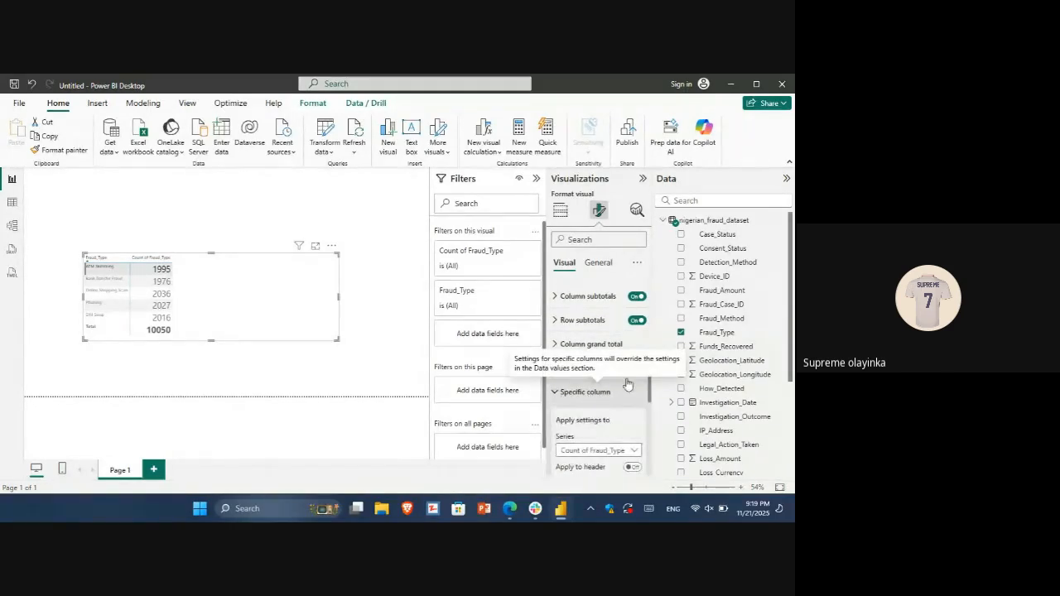
drag(650, 390, 651, 408)
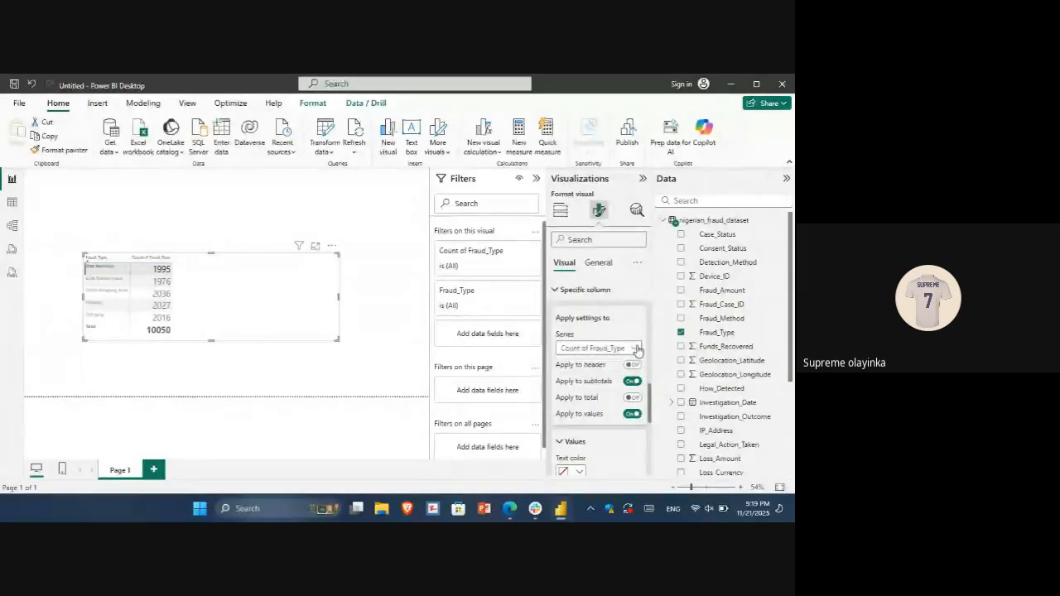
drag(652, 417, 652, 462)
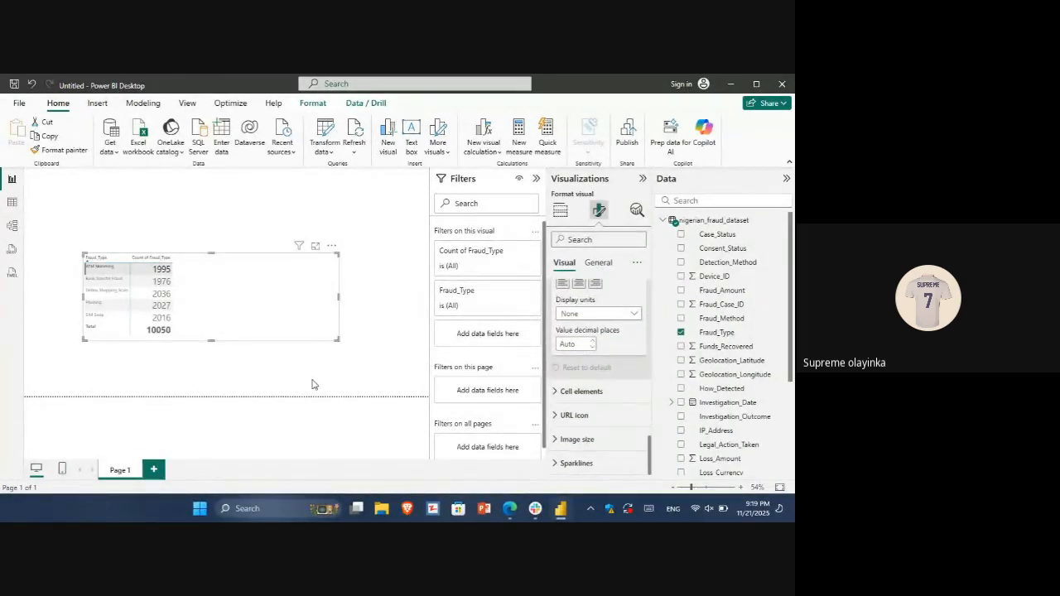
click(244, 342)
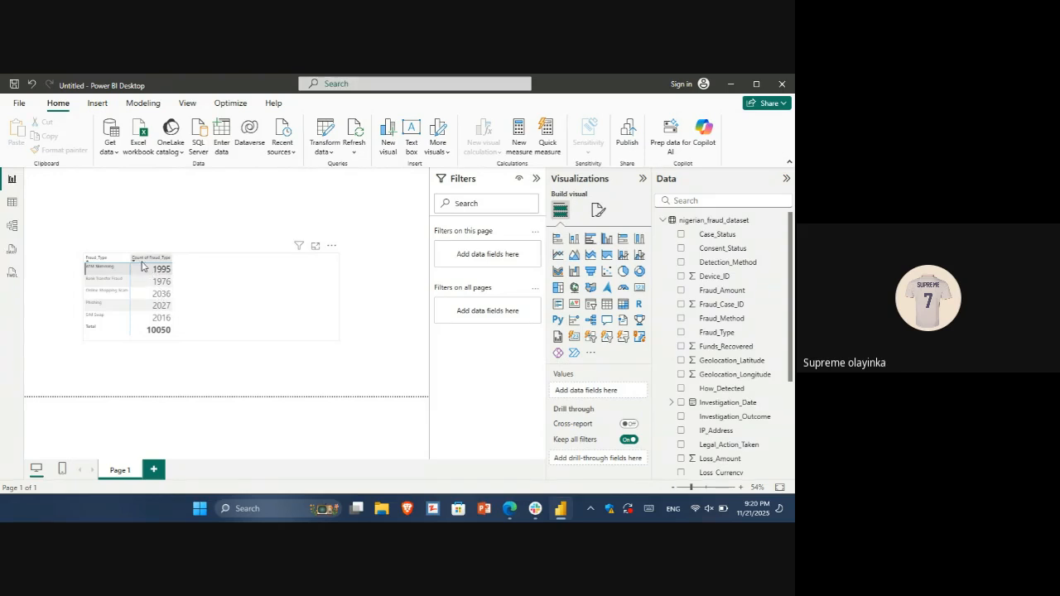
Open the matrix in focus mode, sort it by Count of Fraud_Type in descending order, and return to the report
click(315, 249)
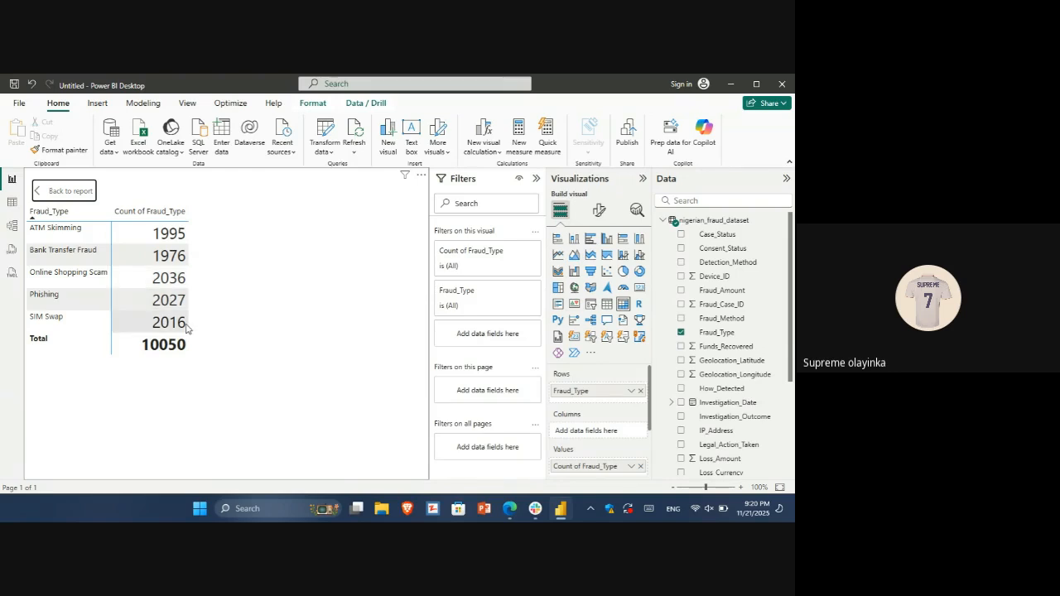
click(119, 220)
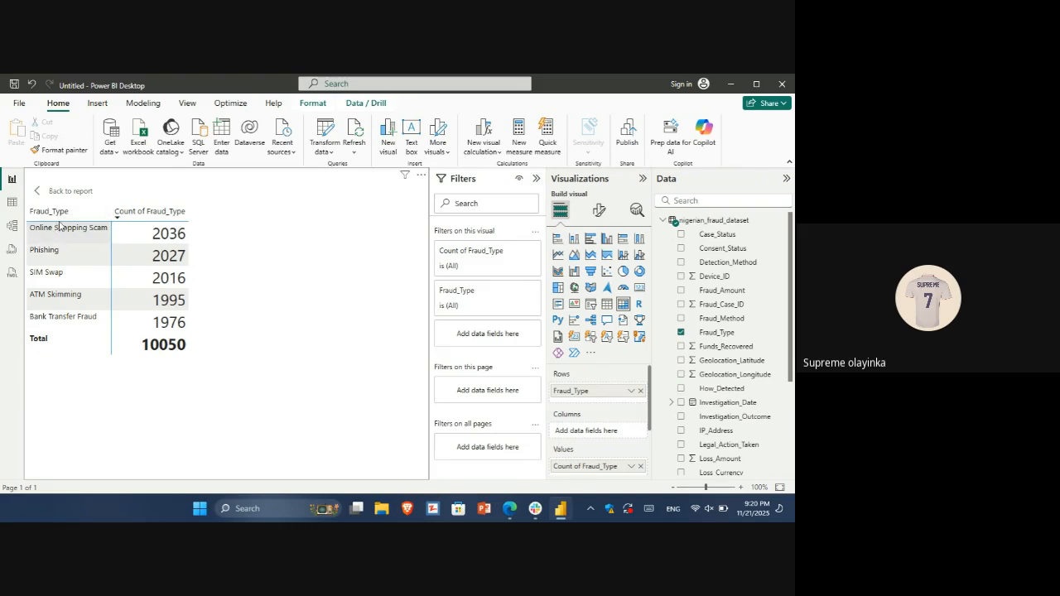
click(45, 192)
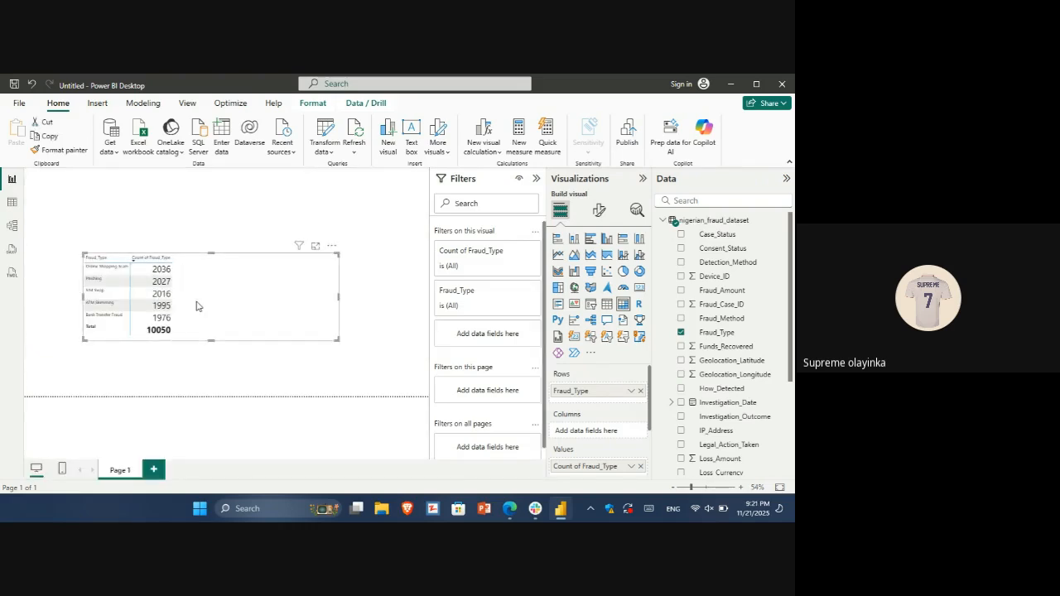
Narrow the matrix to fit its two columns and move it to the page's upper-left corner
click(341, 302)
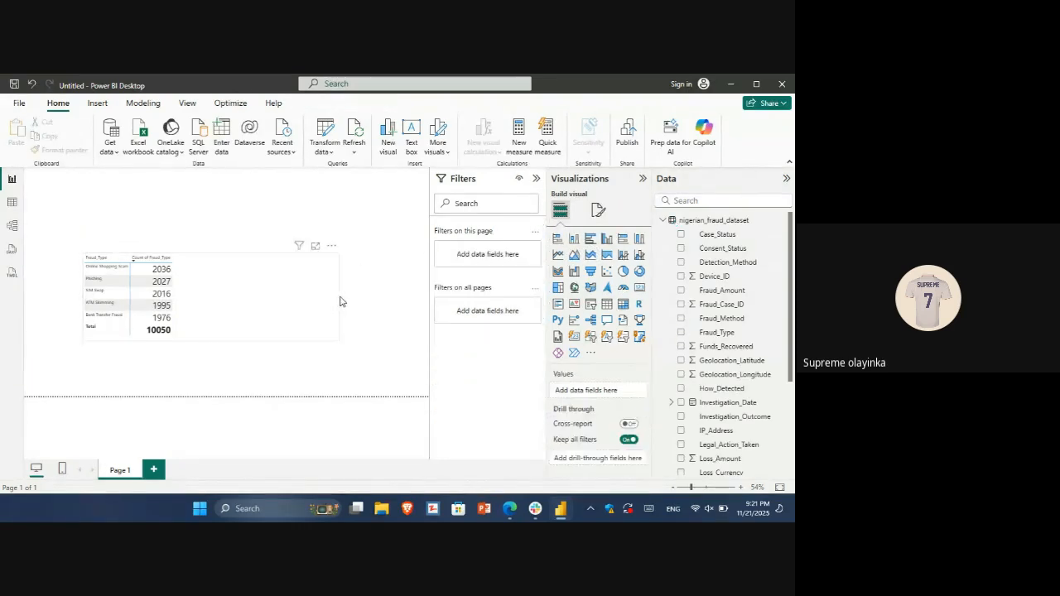
click(334, 300)
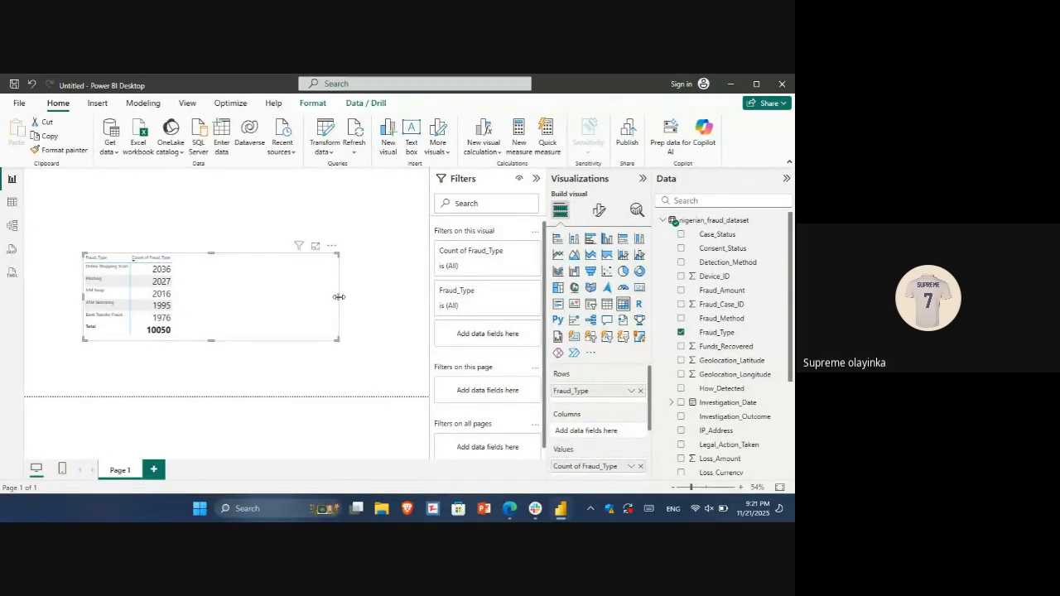
drag(339, 296, 120, 168)
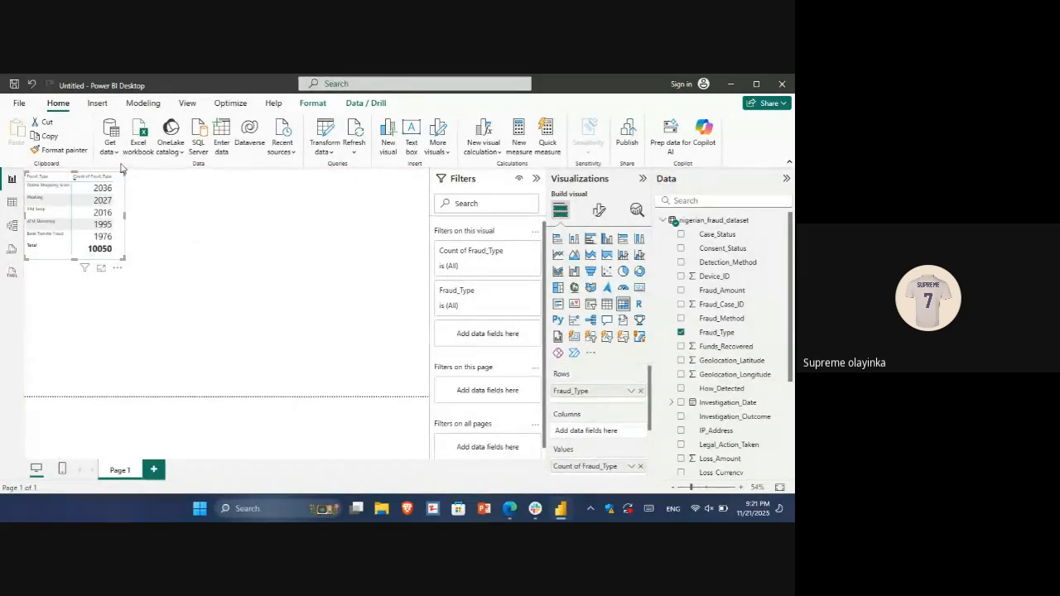
Duplicate the matrix, place the copy to the right of the original, and make the copy wider and taller
key(ctrl+c)
key(ctrl+v)
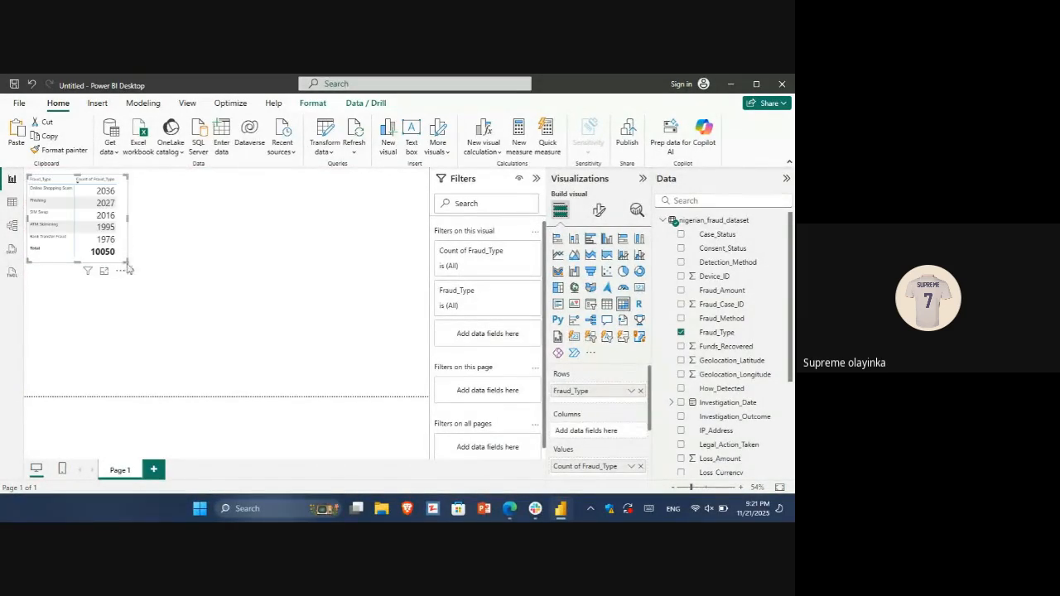
drag(123, 273, 267, 270)
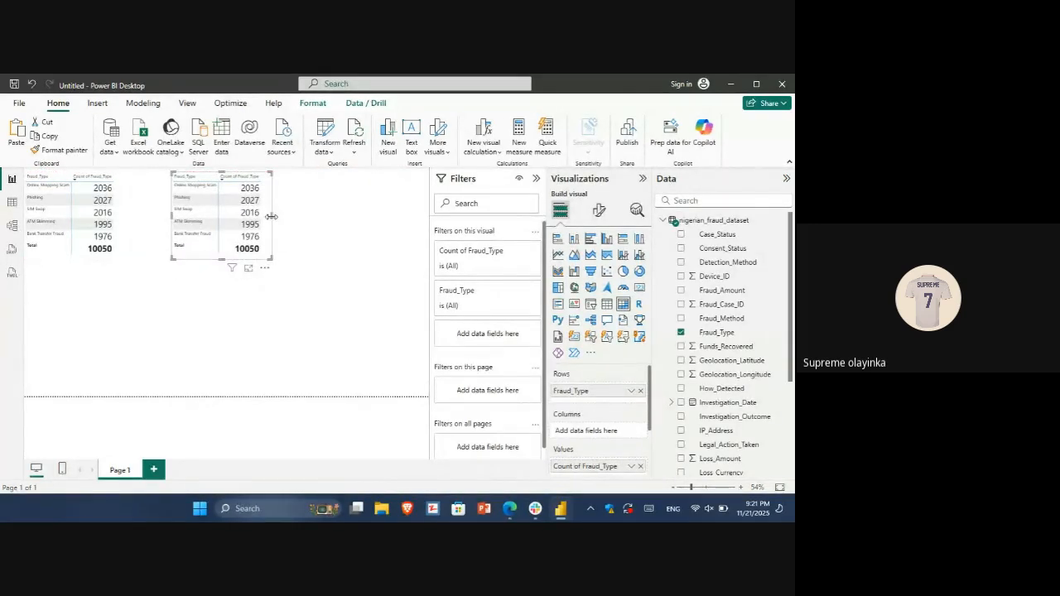
drag(272, 216, 320, 223)
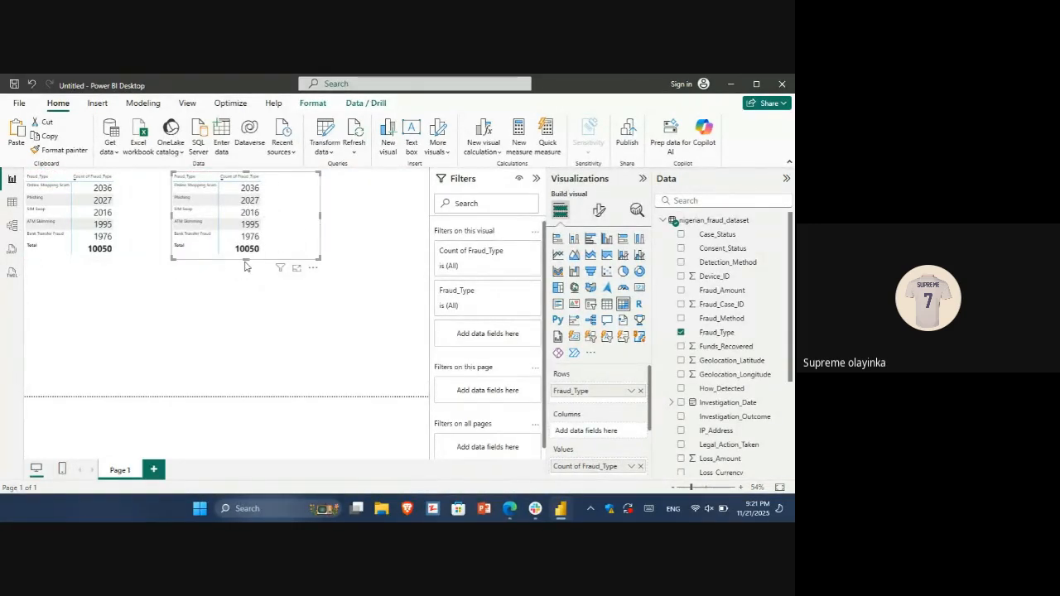
drag(244, 259, 244, 286)
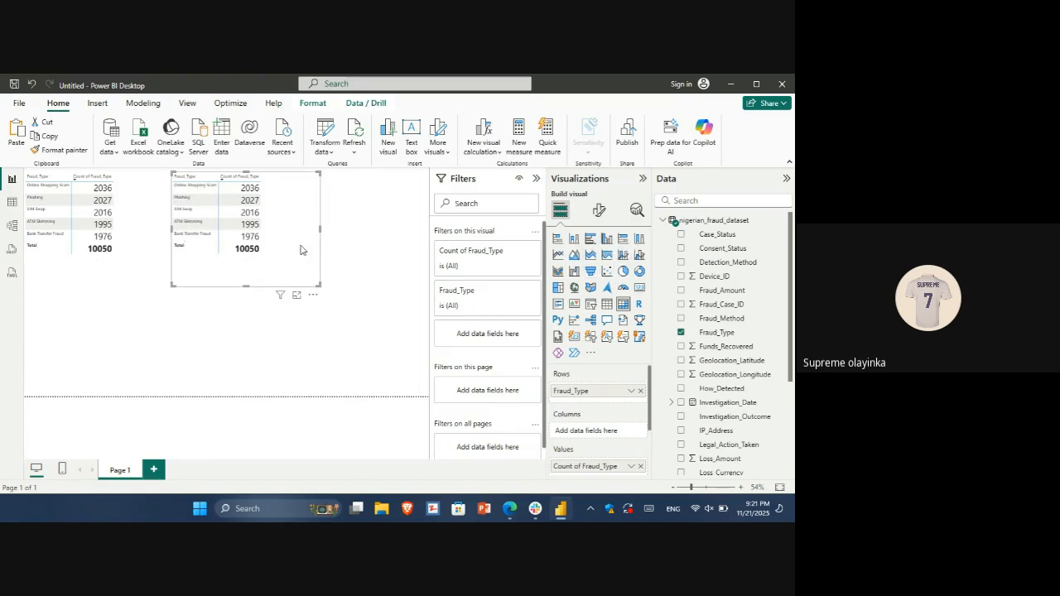
Try a scatter chart for the copied matrix, convert it to a clustered bar chart, and widen the chart
click(607, 272)
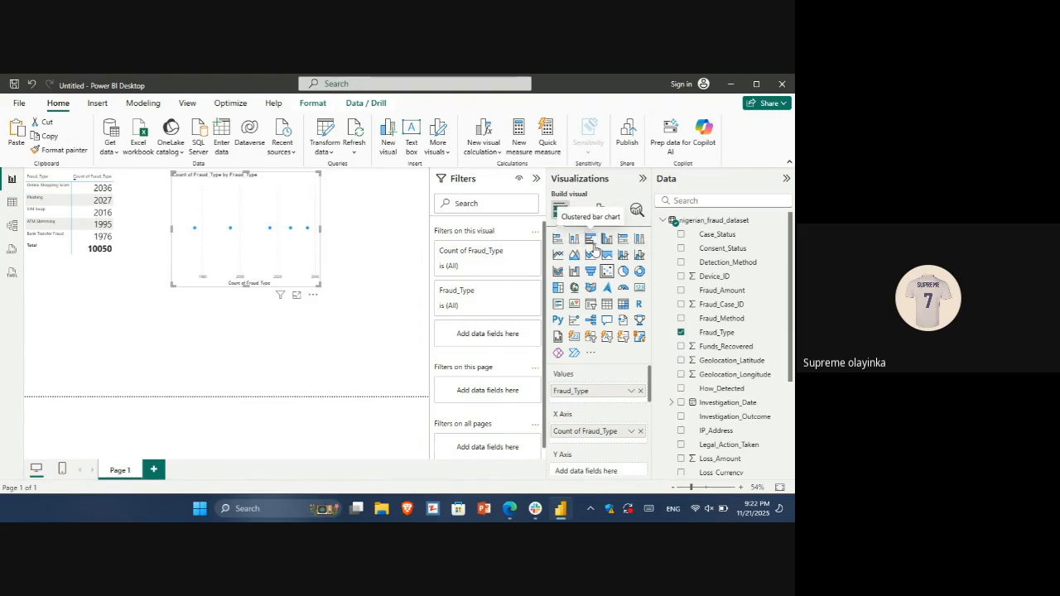
click(592, 240)
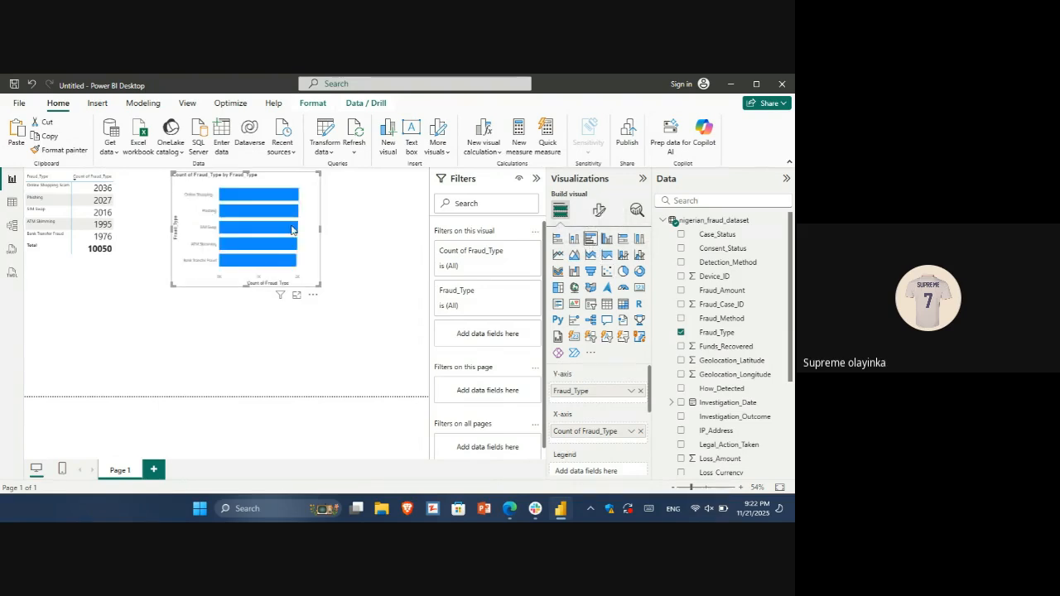
drag(320, 229, 410, 224)
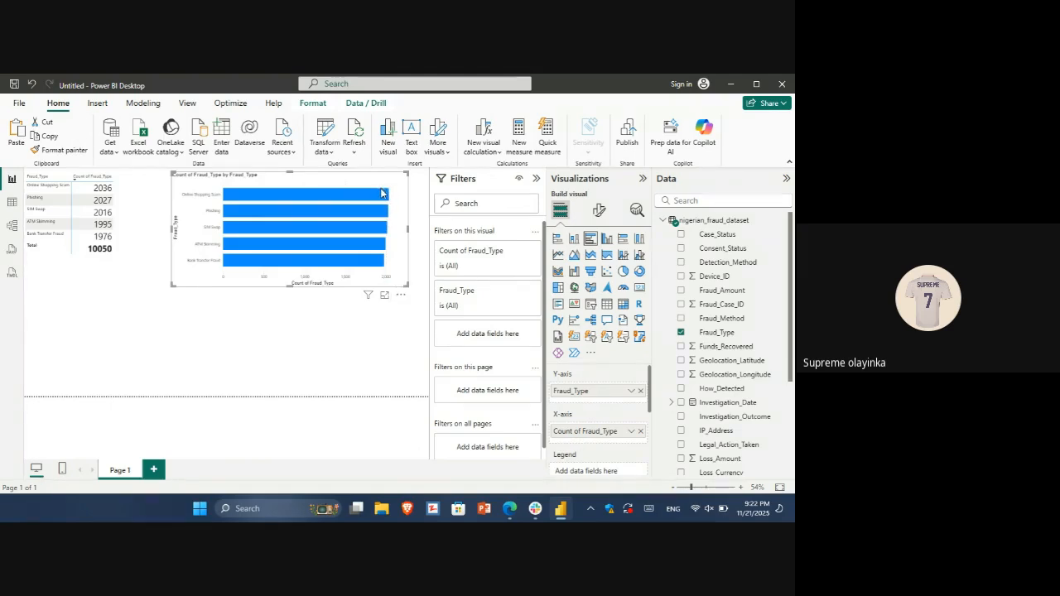
Try the clustered column and funnel chart types on the copied visual, and return it to a clustered bar chart
click(607, 240)
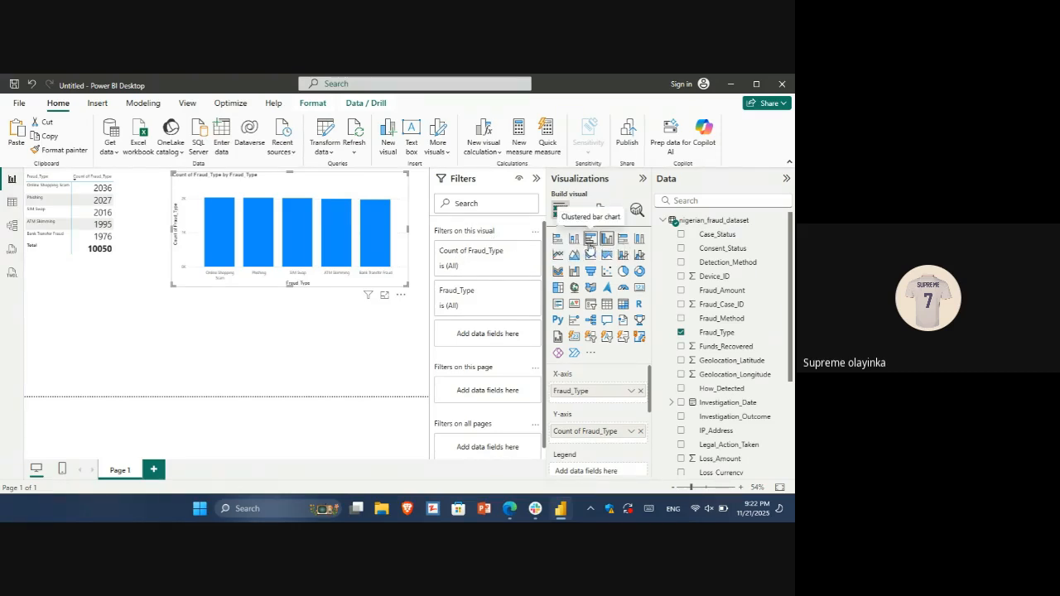
click(590, 271)
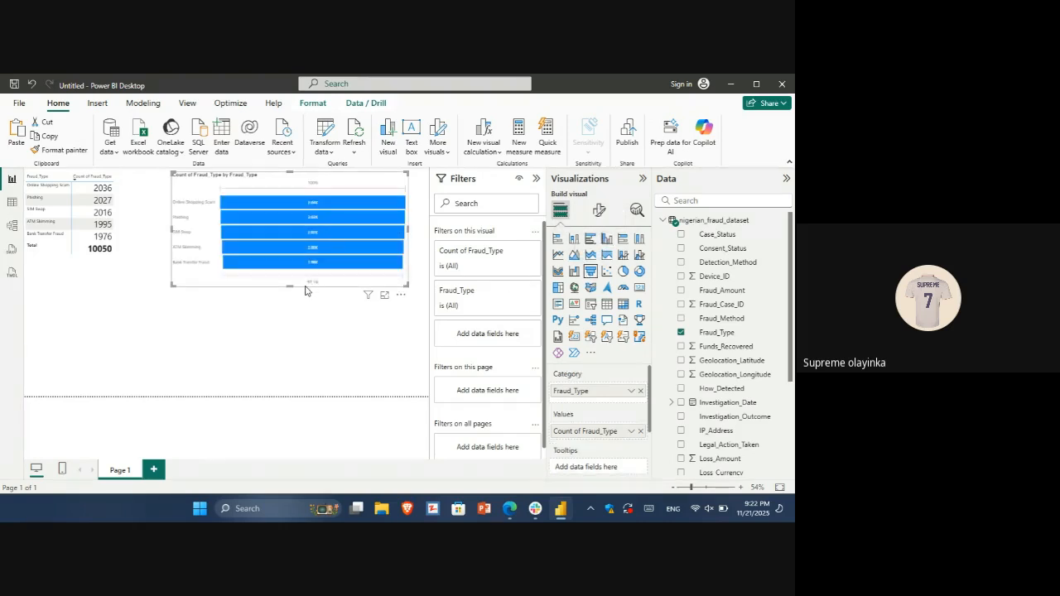
click(590, 238)
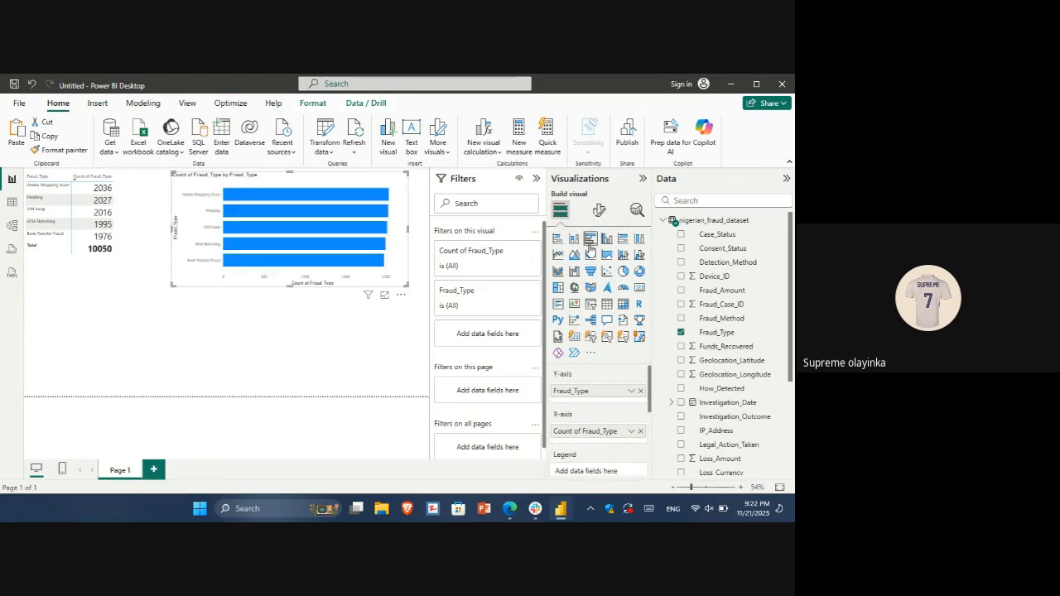
Cut the clustered bar chart from Page 1
click(401, 295)
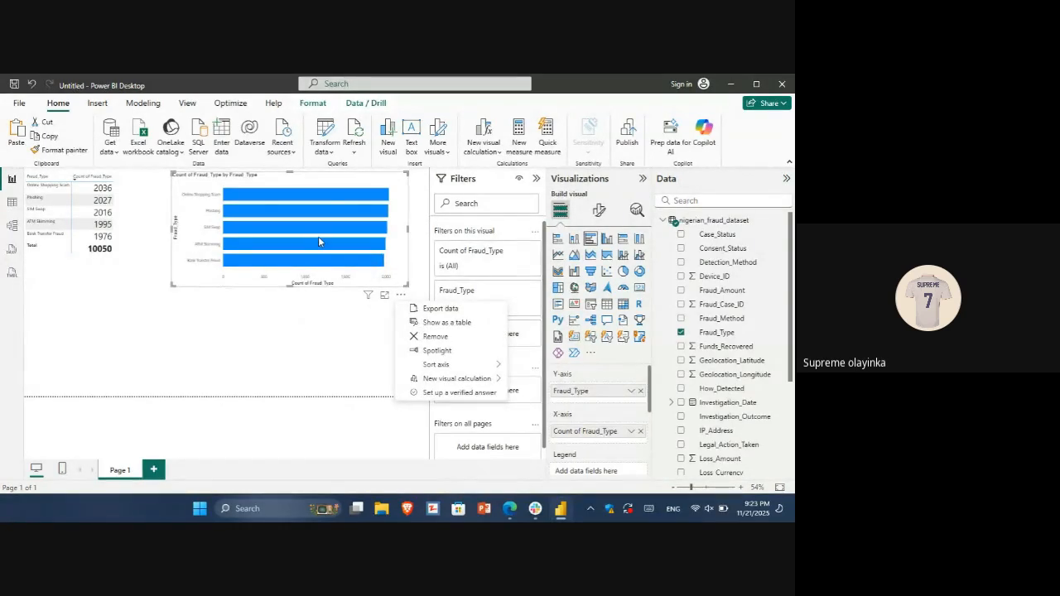
key(Escape)
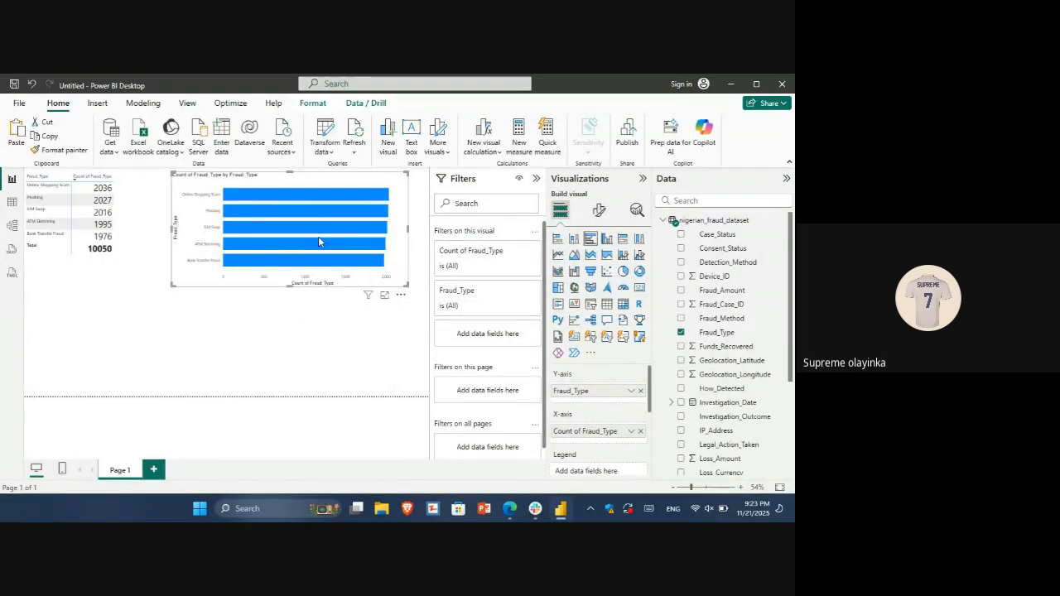
key(Delete)
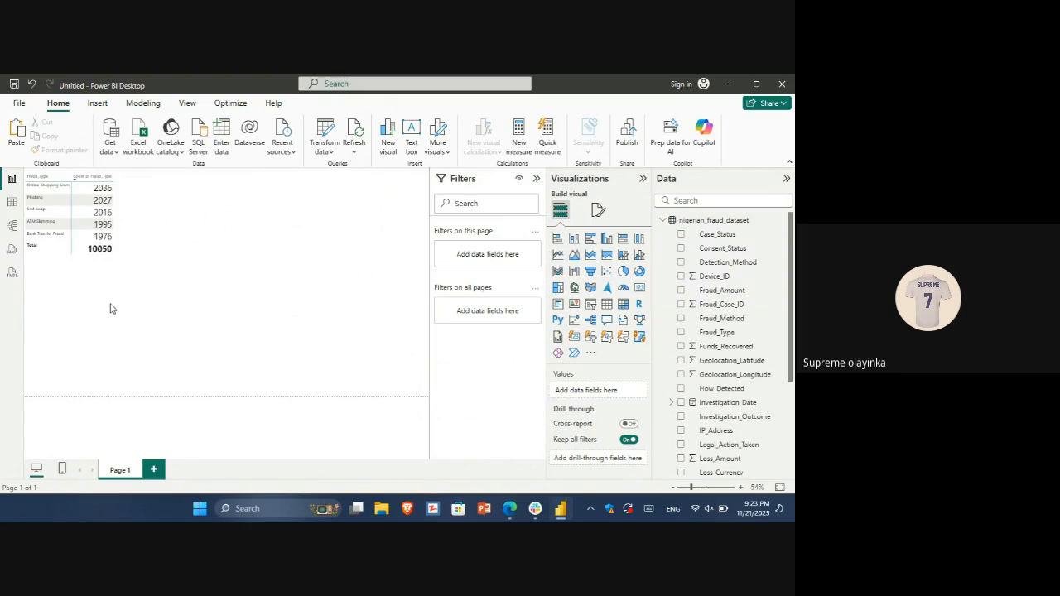
Add a new report page and name it "Visalzation"
click(154, 470)
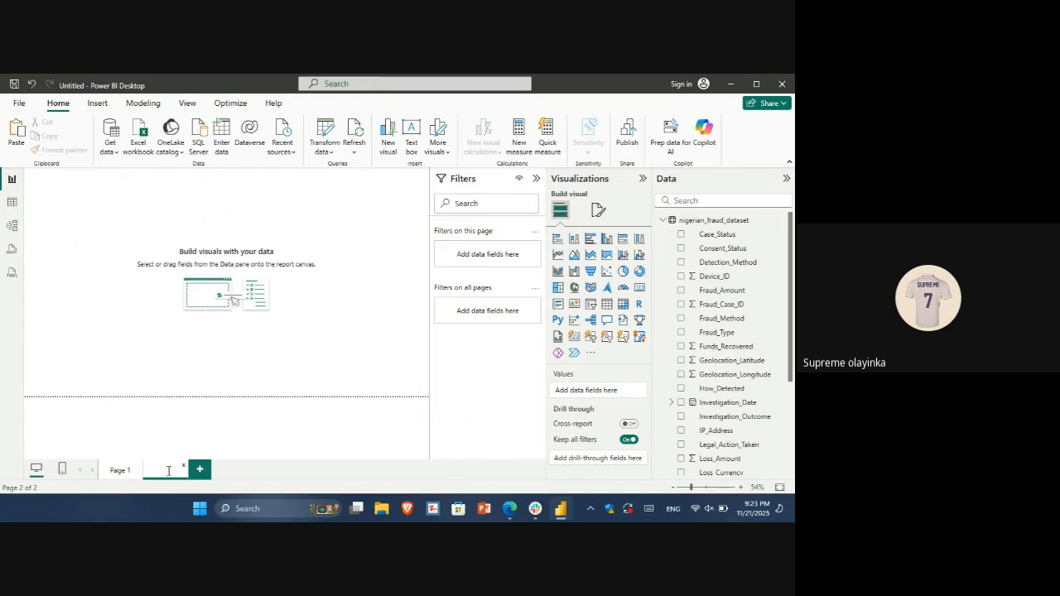
text(Vis)
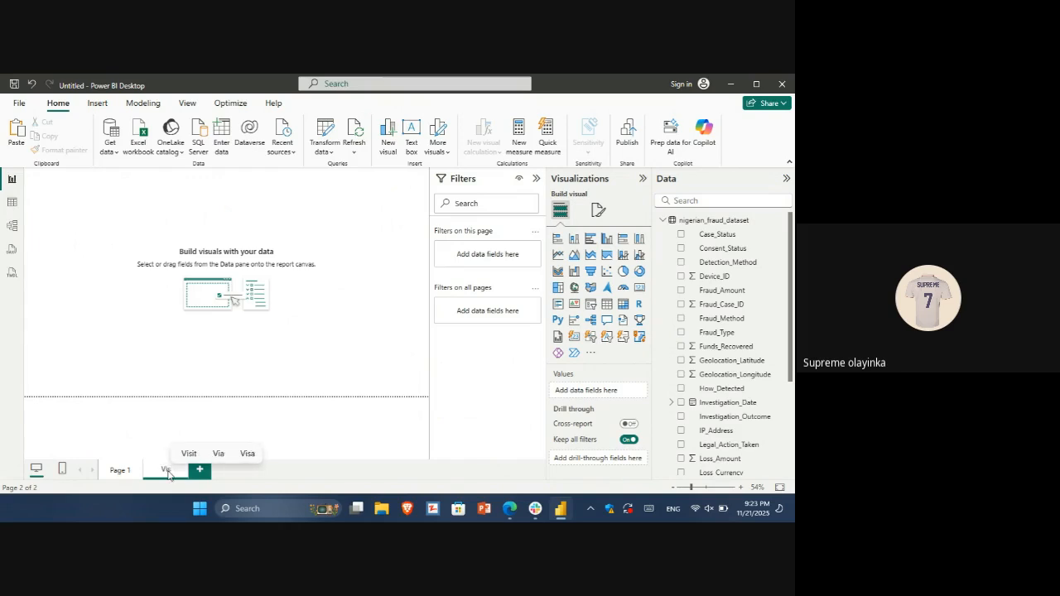
text(ualization)
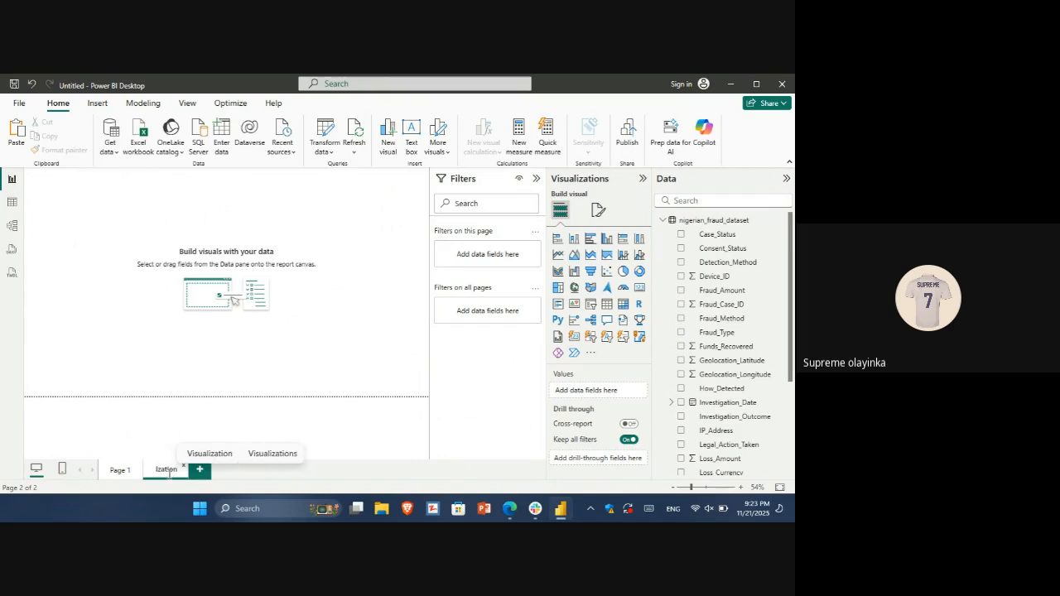
key(Return)
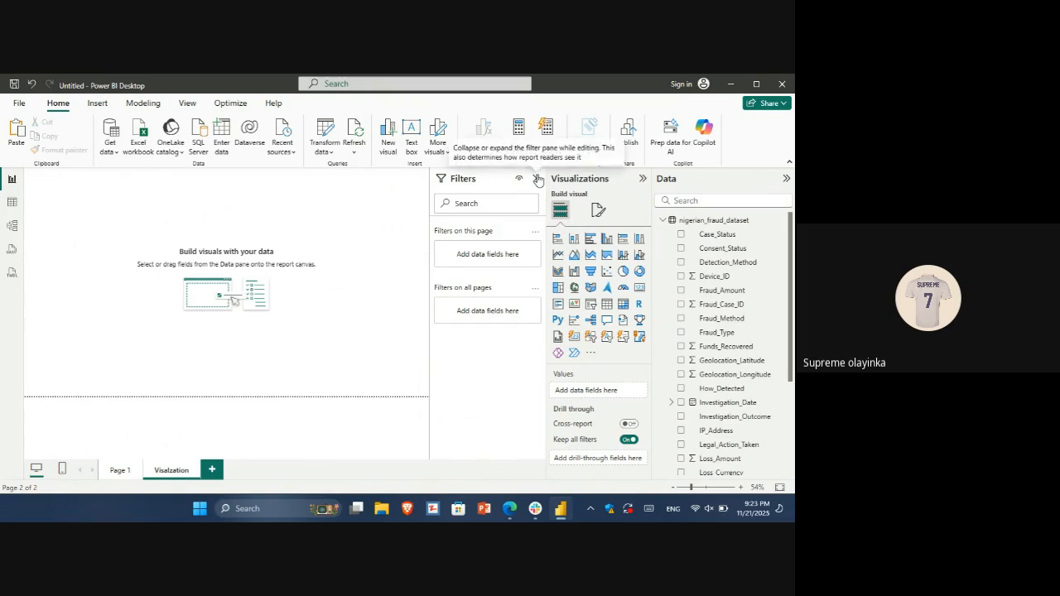
Collapse the filter pane and paste the clustered bar chart onto the new page
click(538, 182)
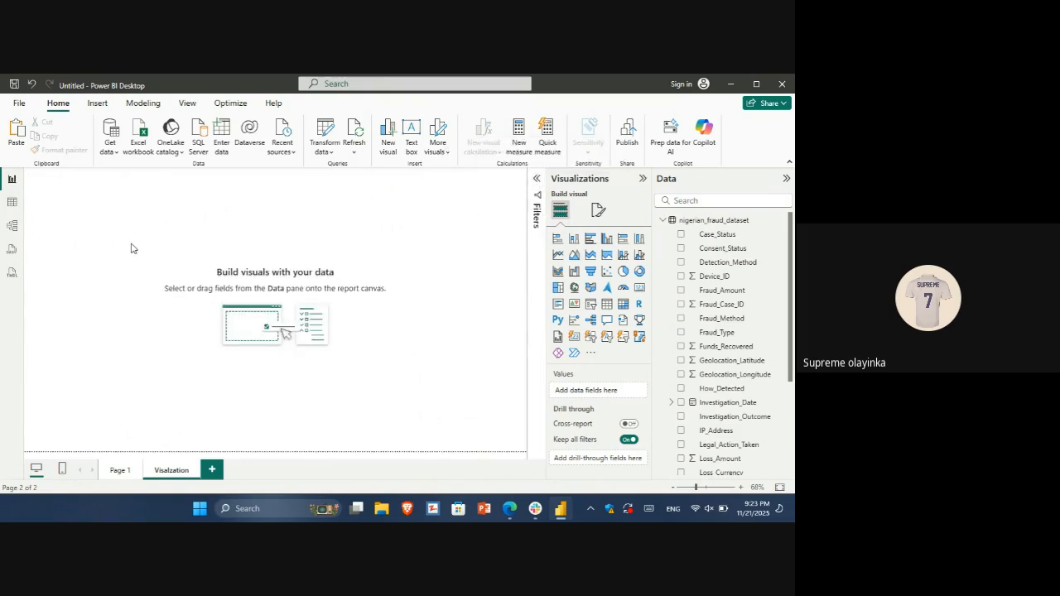
key(ctrl+v)
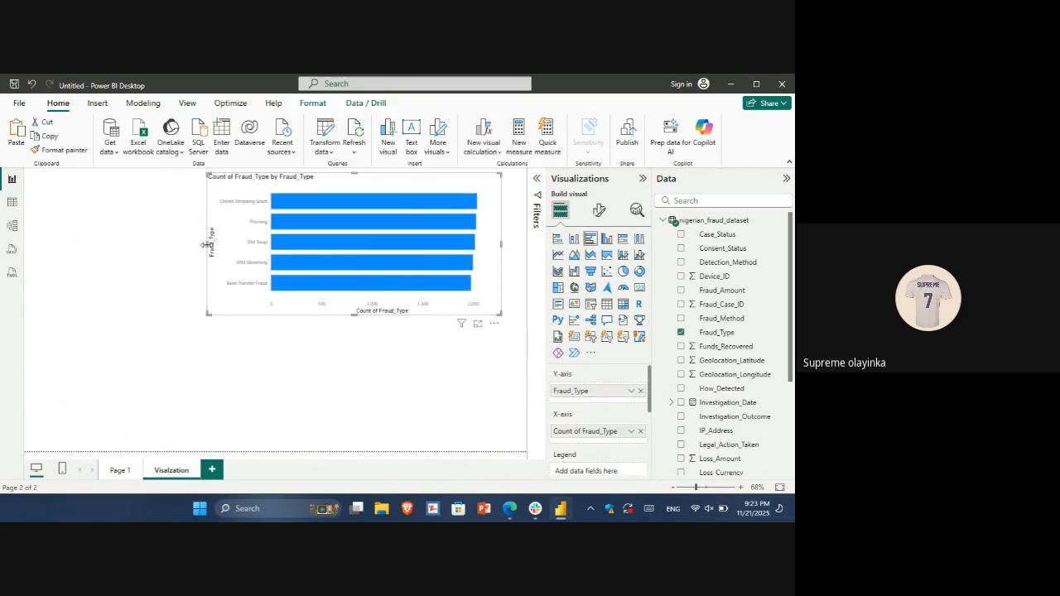
Narrow the fraud type bar chart and move it into the upper-left corner of the report page
drag(206, 244, 288, 245)
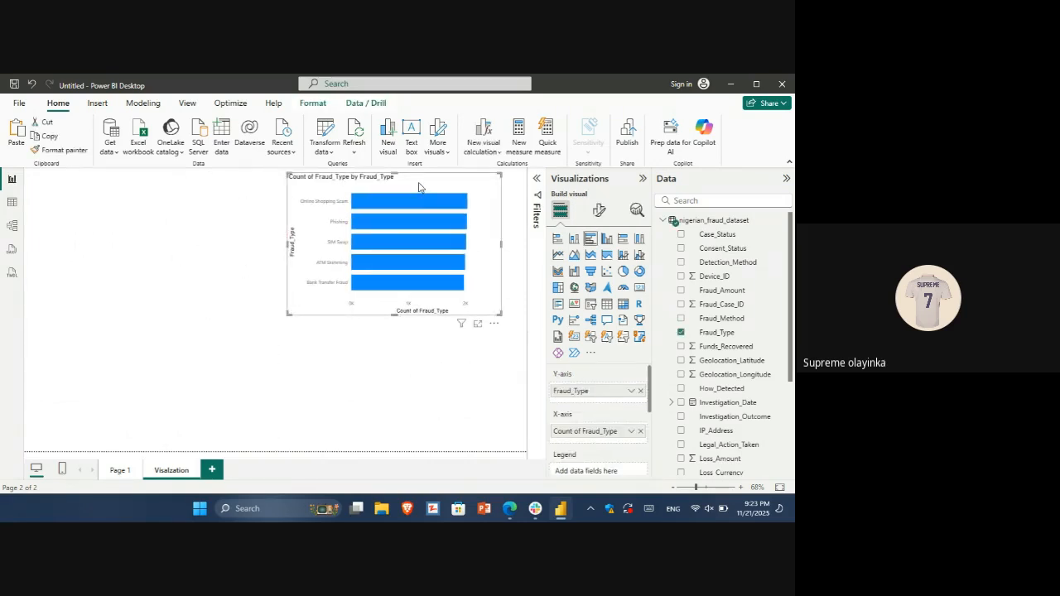
drag(418, 187, 146, 182)
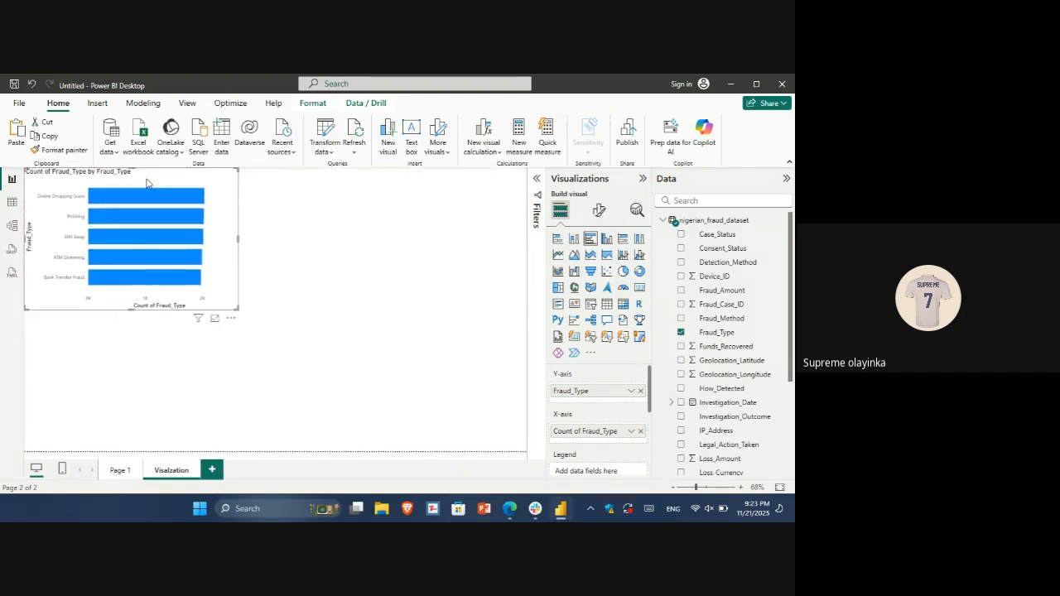
Add an empty matrix to Page 1 and place it beside the fraud type matrix
click(141, 462)
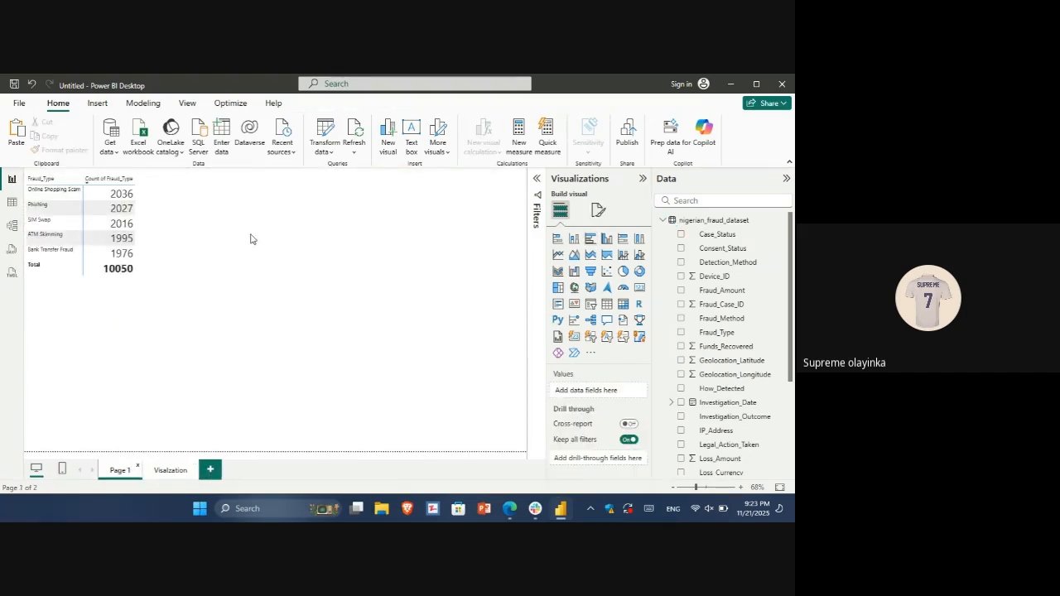
click(623, 304)
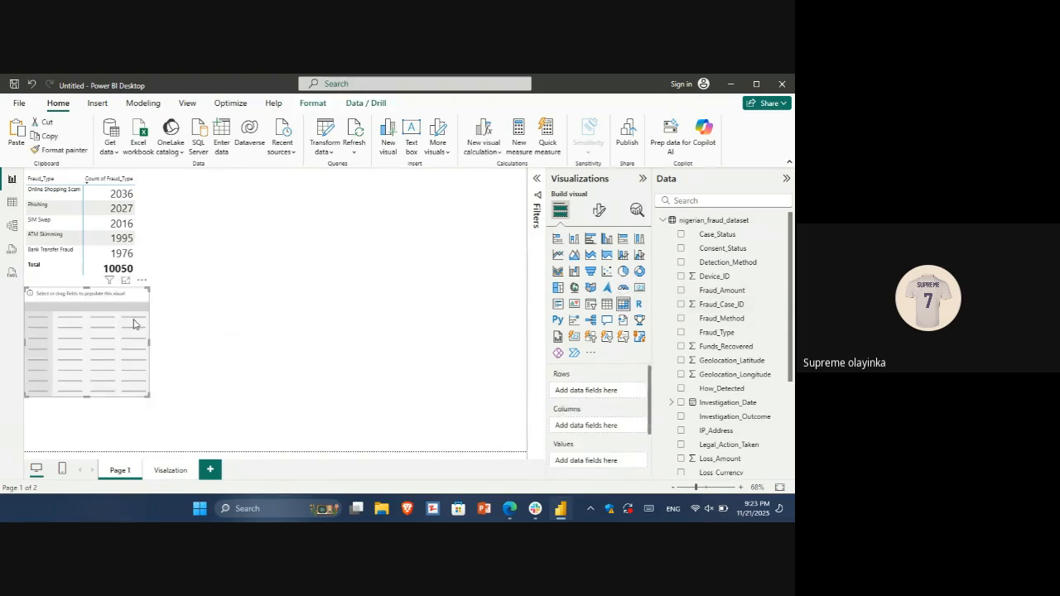
drag(140, 301, 274, 199)
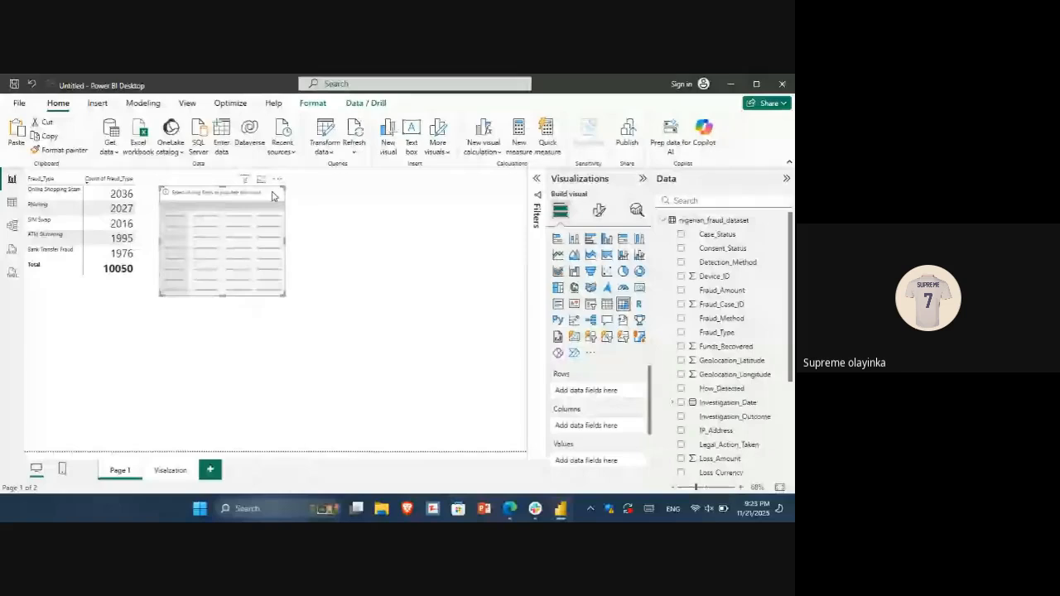
Check the distinct values of the State column in the data table, and return to the report
click(12, 203)
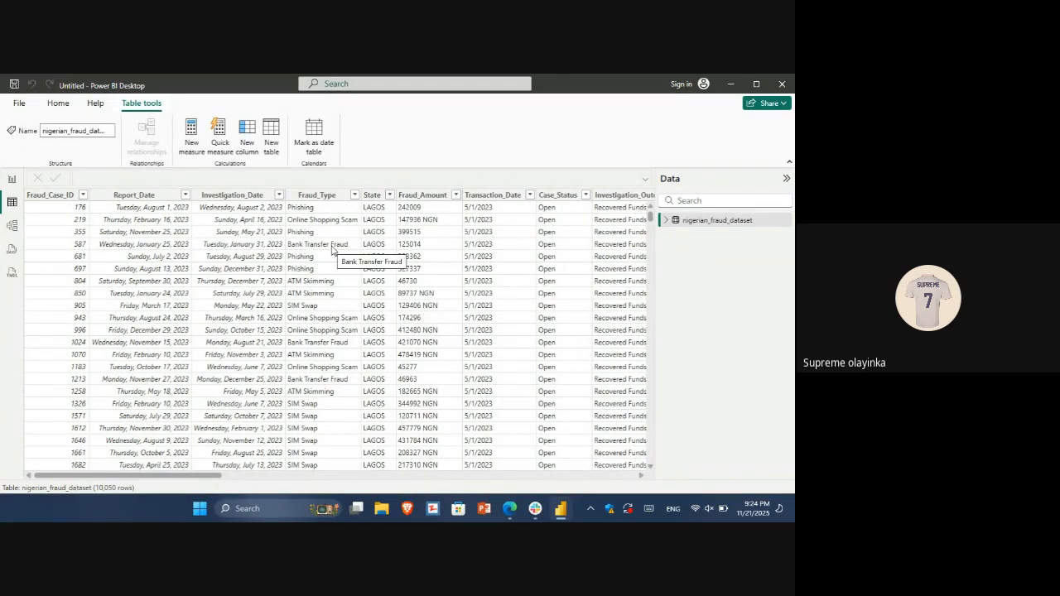
click(390, 197)
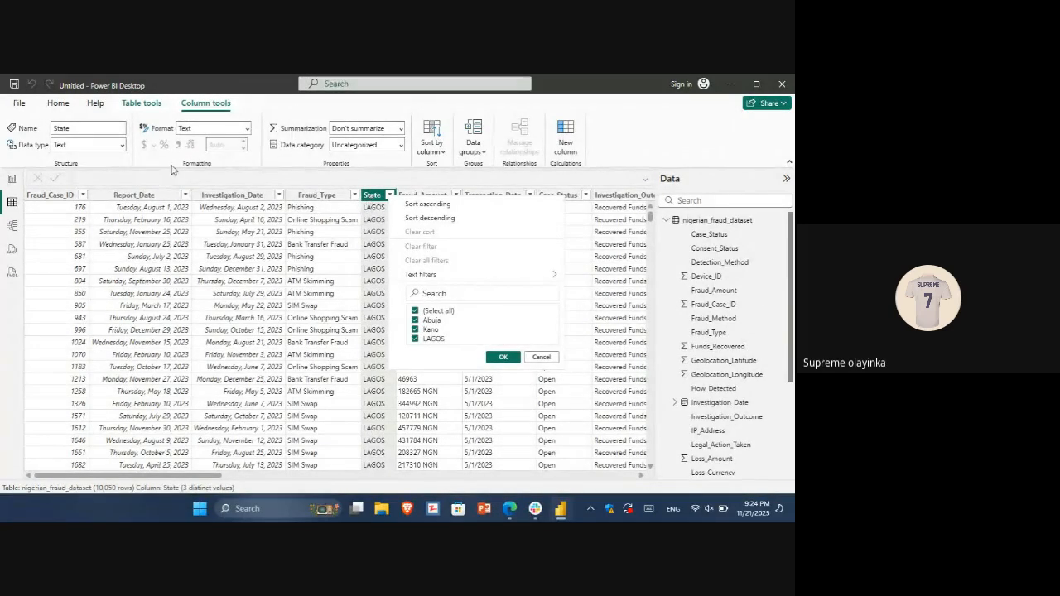
click(15, 181)
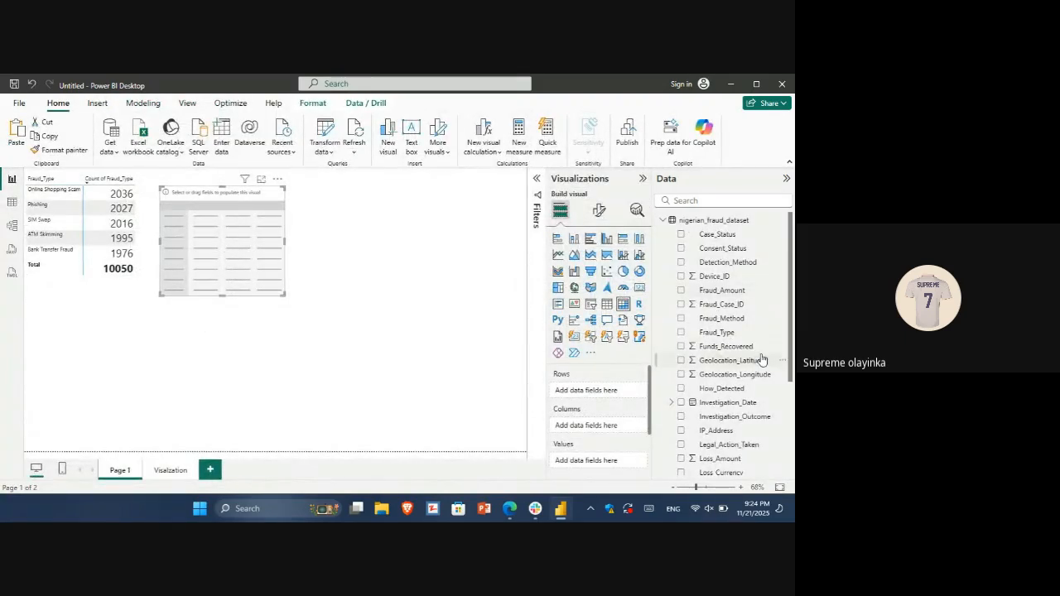
Fill the new matrix with State as rows and the count of State as values
drag(791, 343, 793, 403)
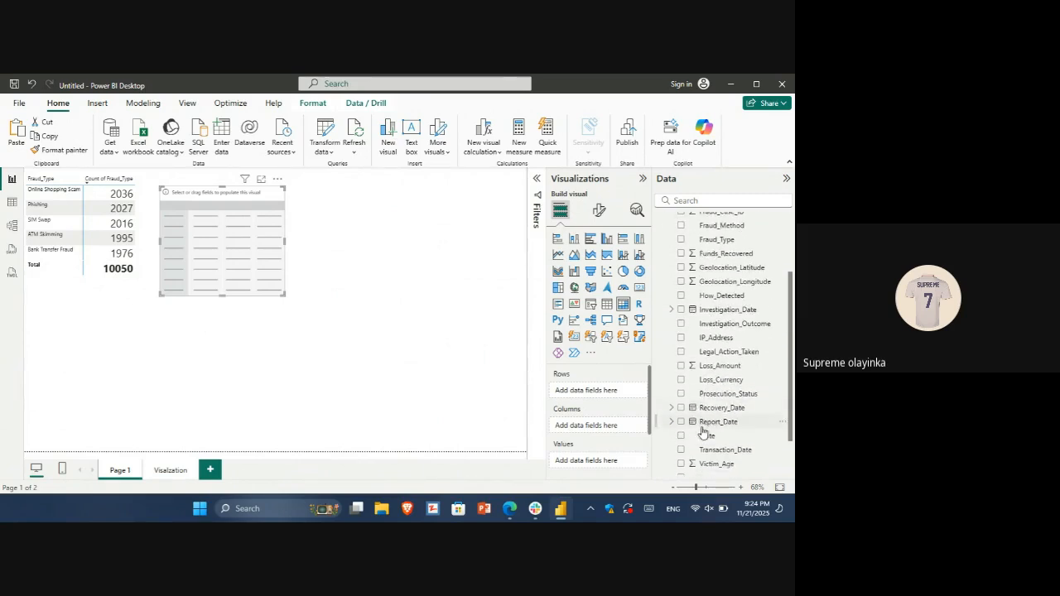
drag(707, 438, 599, 395)
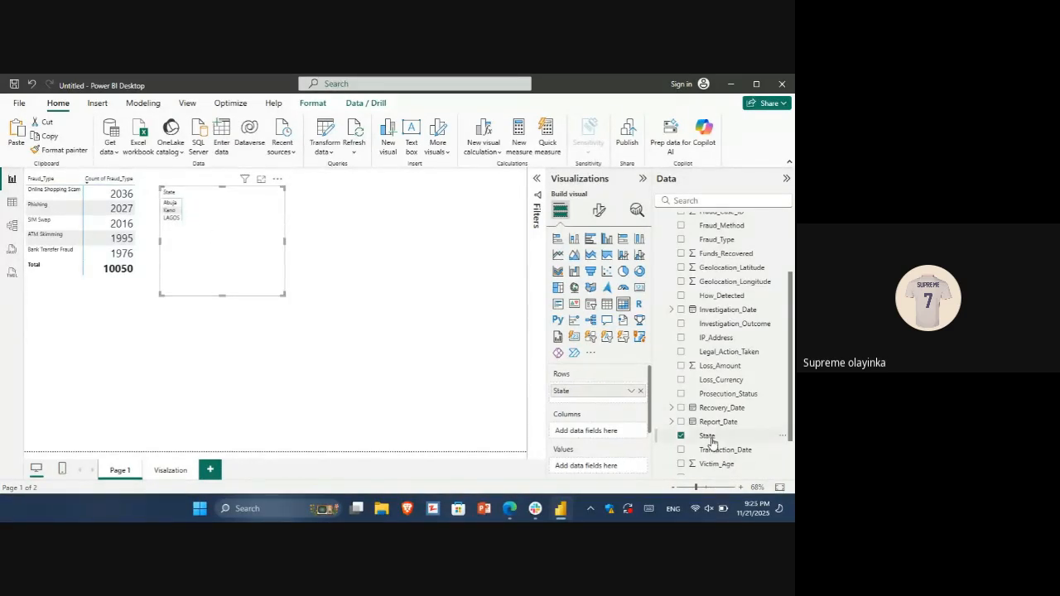
drag(712, 440, 596, 402)
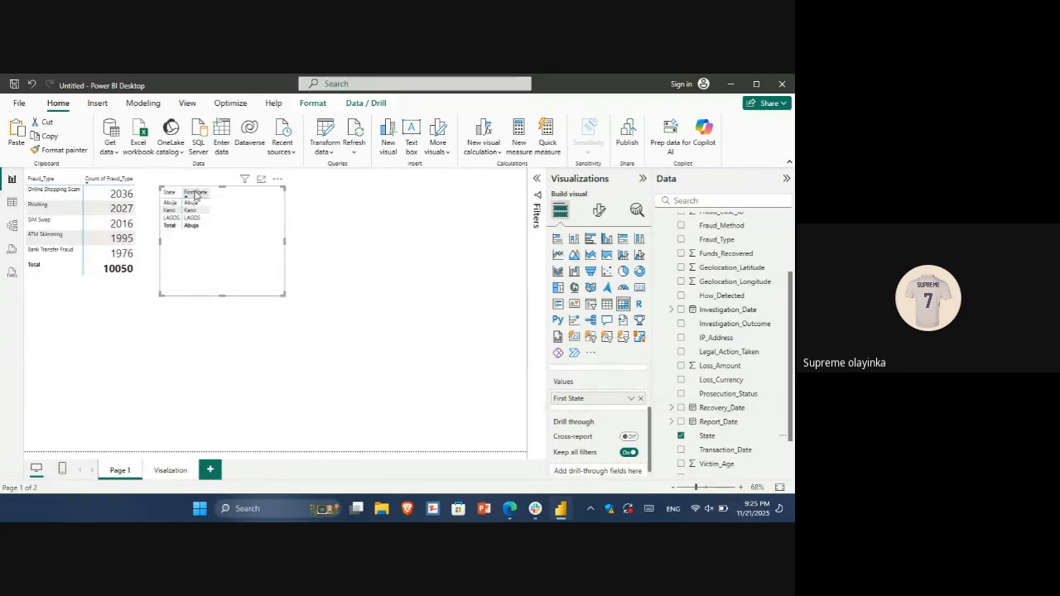
click(633, 399)
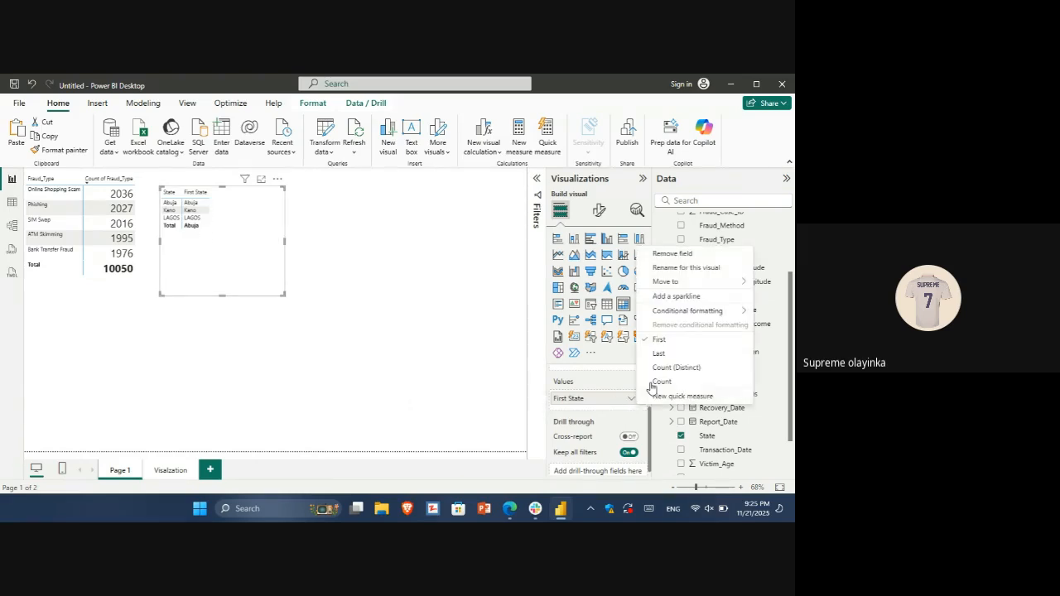
click(654, 382)
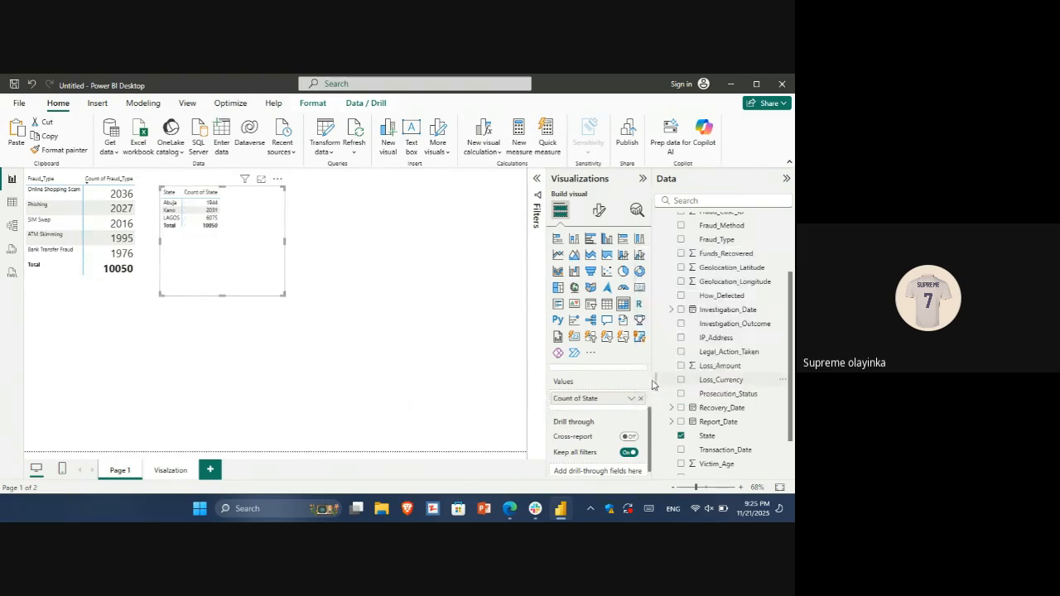
Sort the state matrix by Count of State in descending order in focus mode, and return to the report page
click(260, 181)
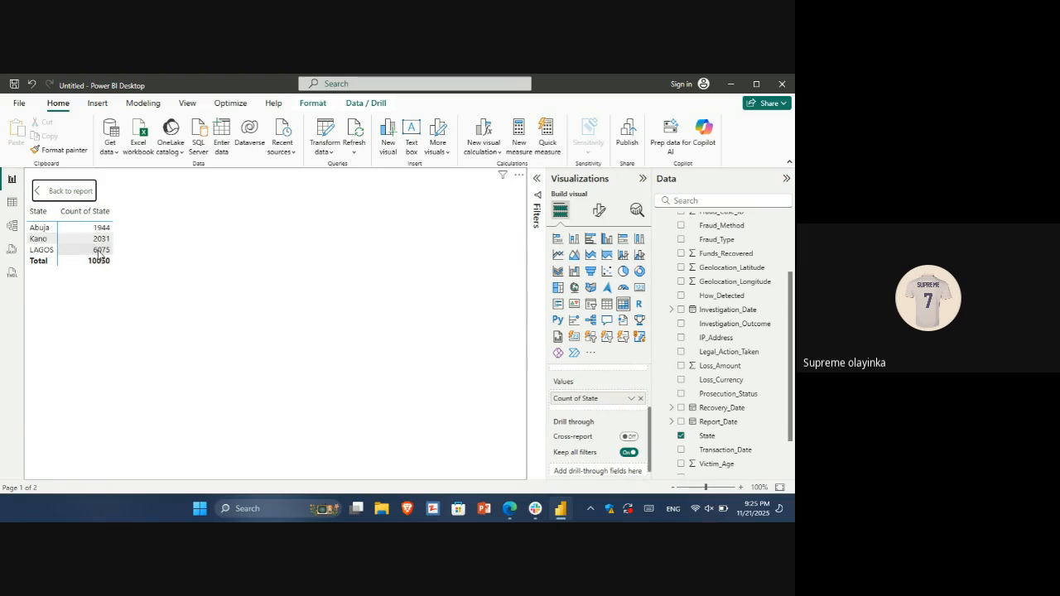
click(64, 221)
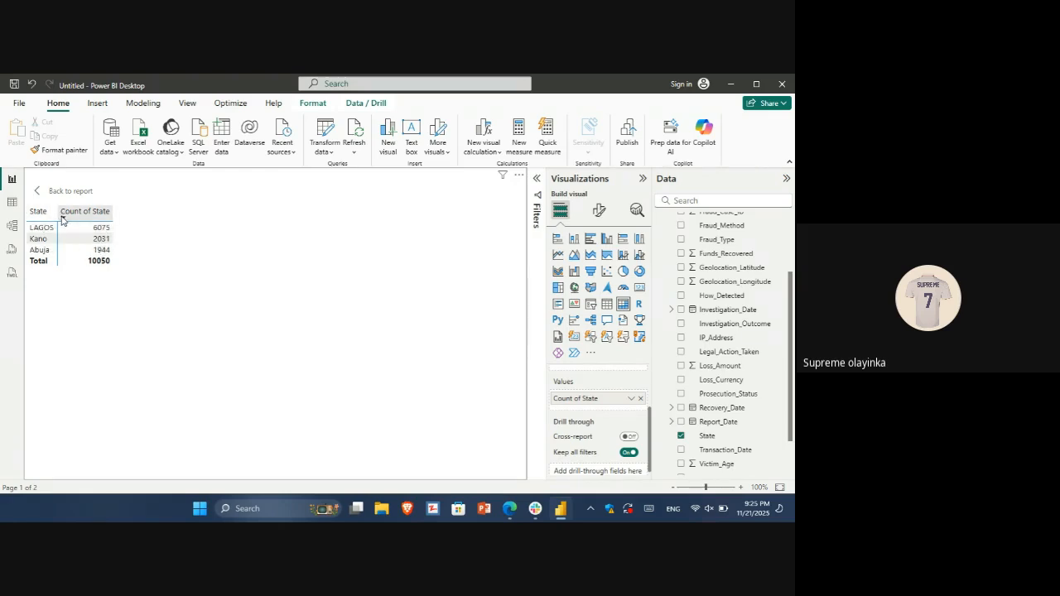
click(65, 218)
click(65, 219)
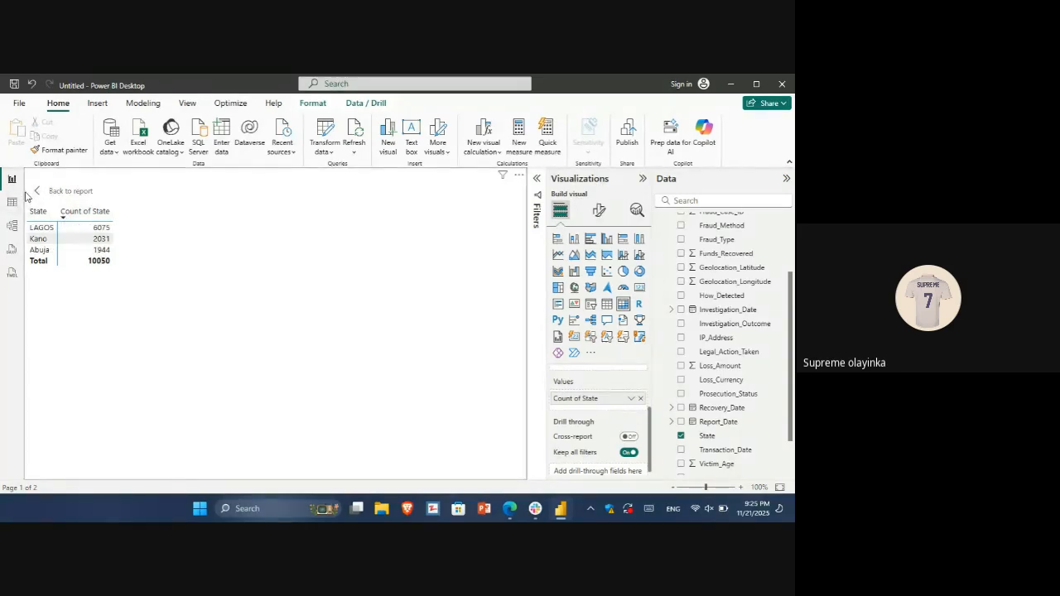
ctrl+click(36, 191)
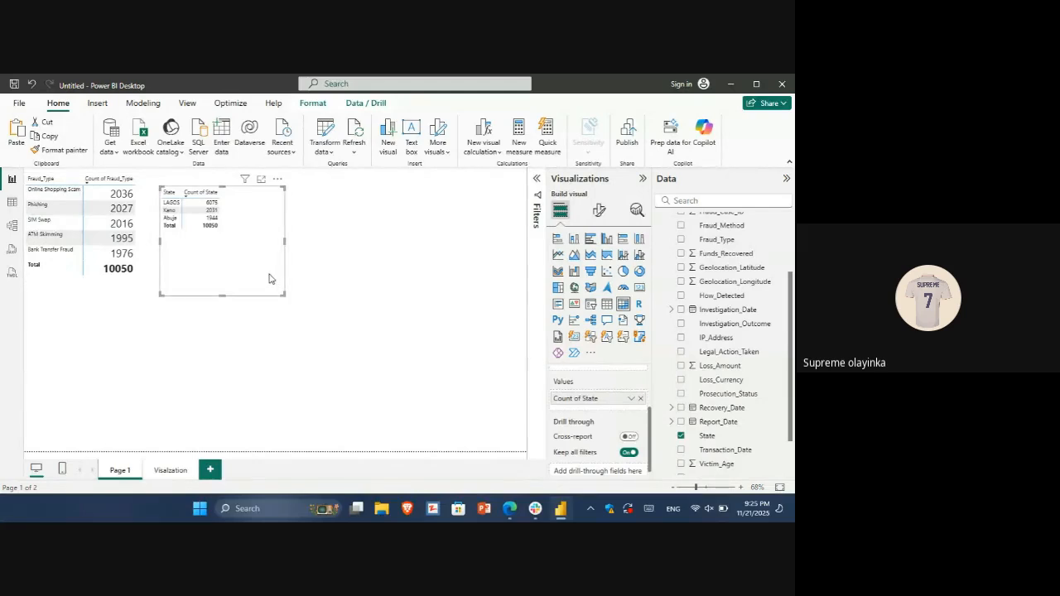
Paste a copy of the state matrix and move it to the empty area beside the original
key(ctrl+v)
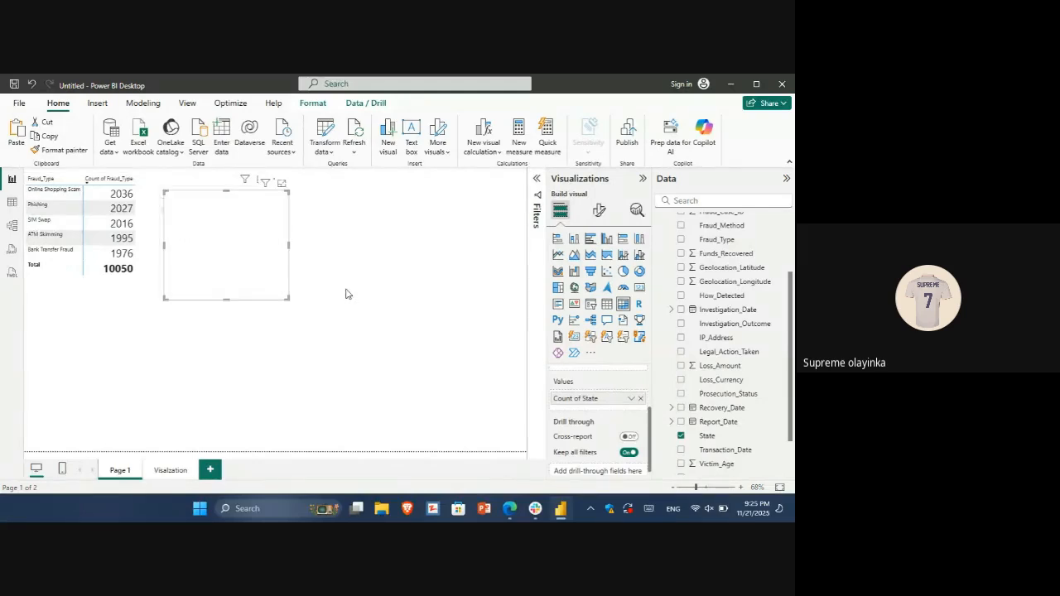
click(348, 293)
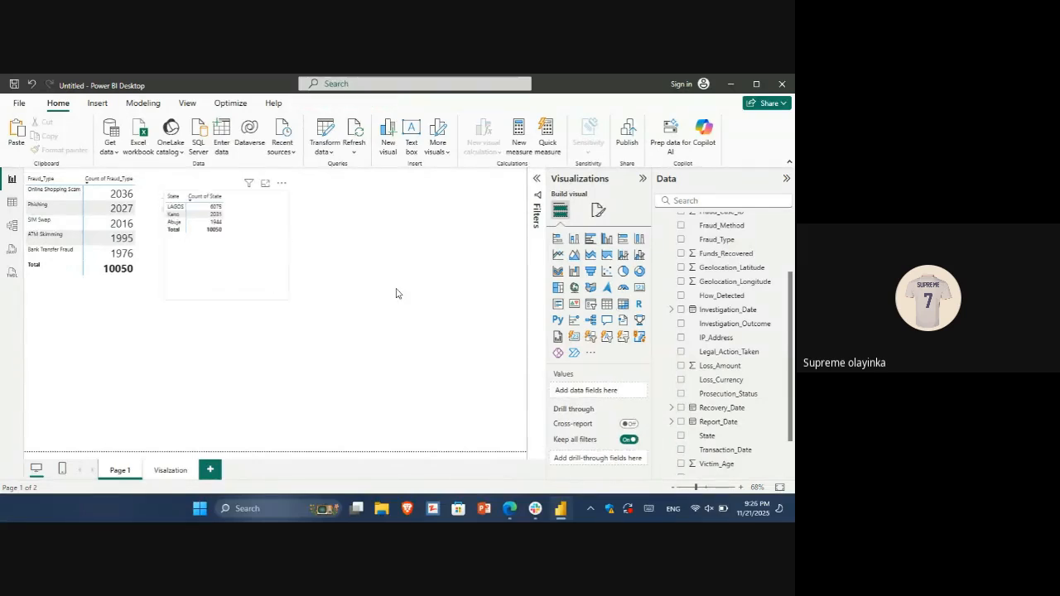
drag(275, 285, 396, 293)
drag(316, 270, 363, 249)
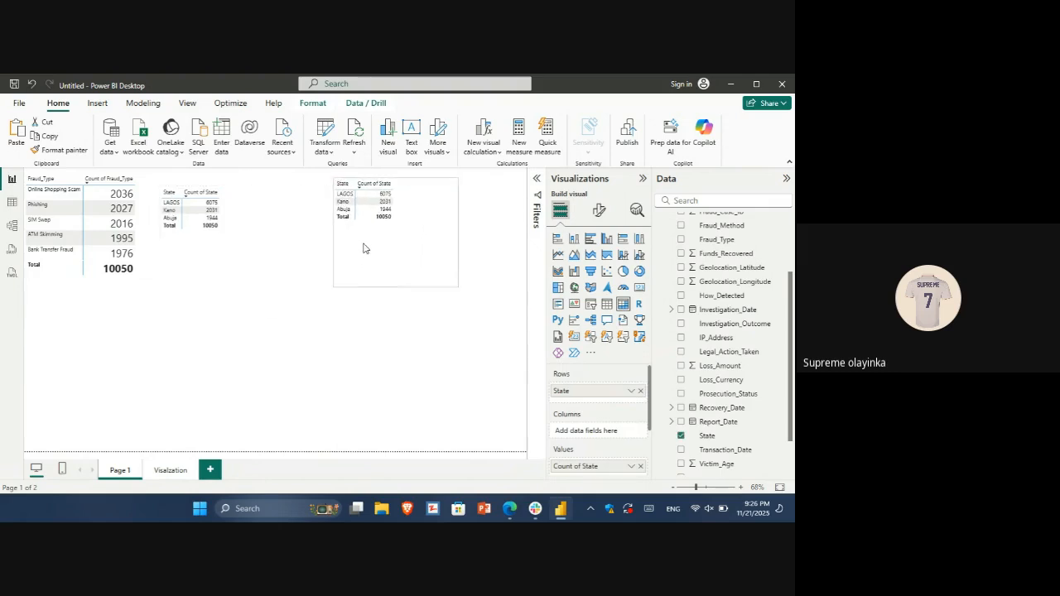
Convert the copied state matrix to a funnel chart
click(228, 248)
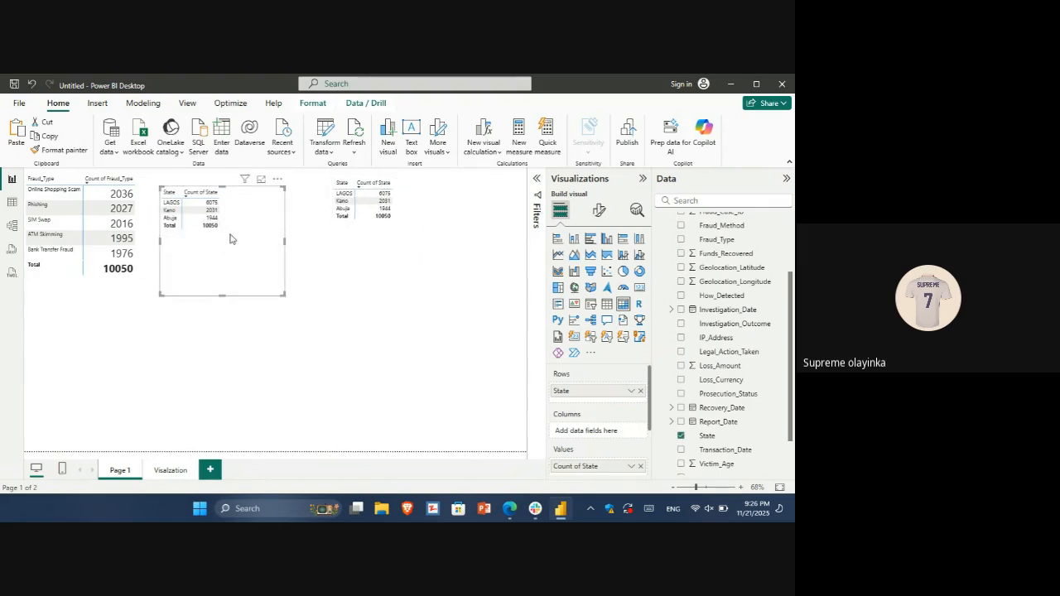
click(374, 233)
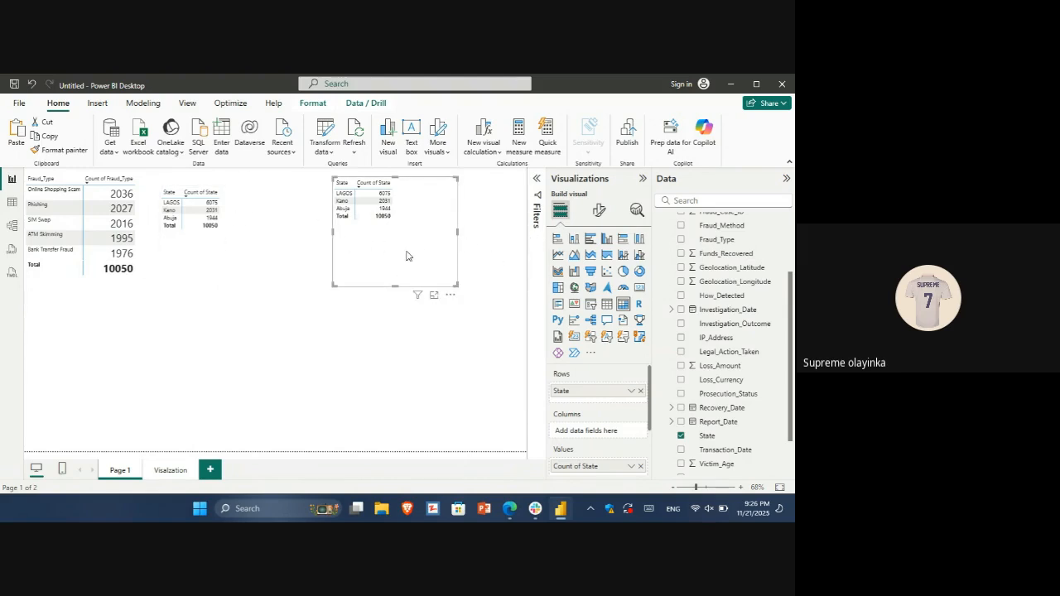
click(591, 271)
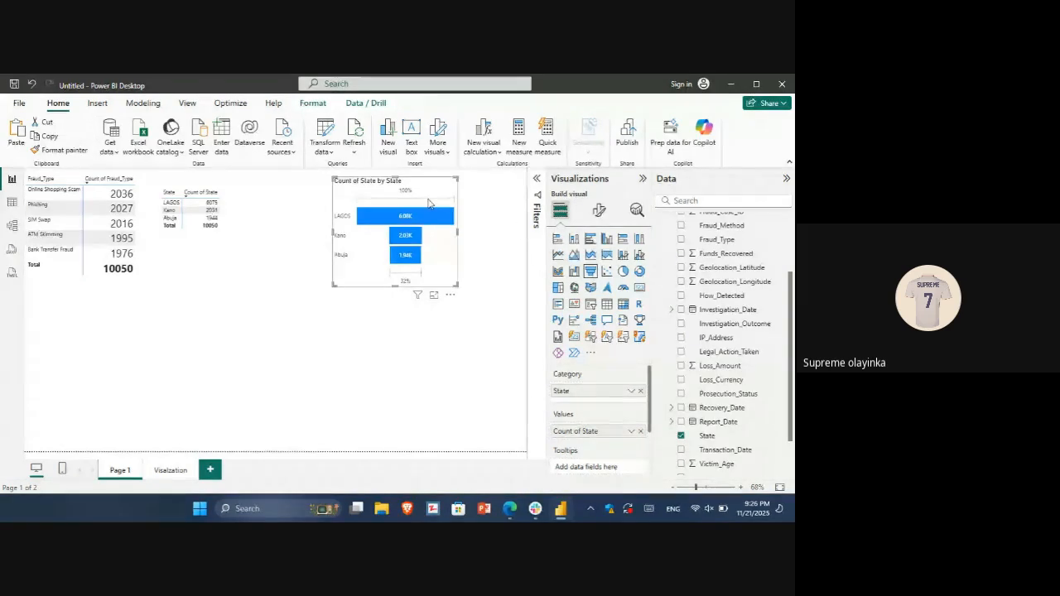
mouse_move(383, 217)
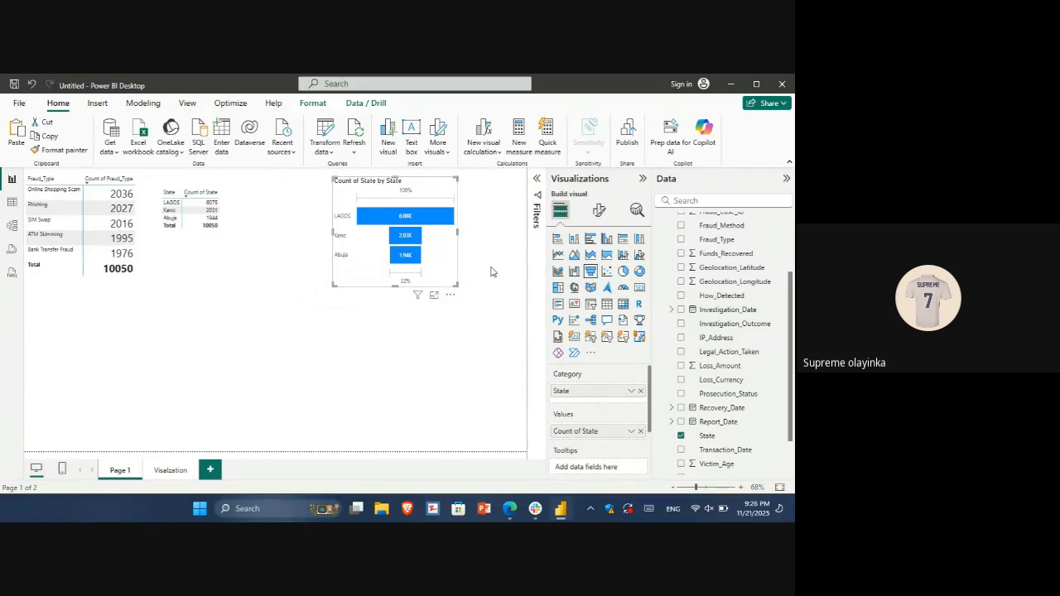
Move the state funnel chart from Page 1 to the Visalzation page and place it beside the bar chart
key(Delete)
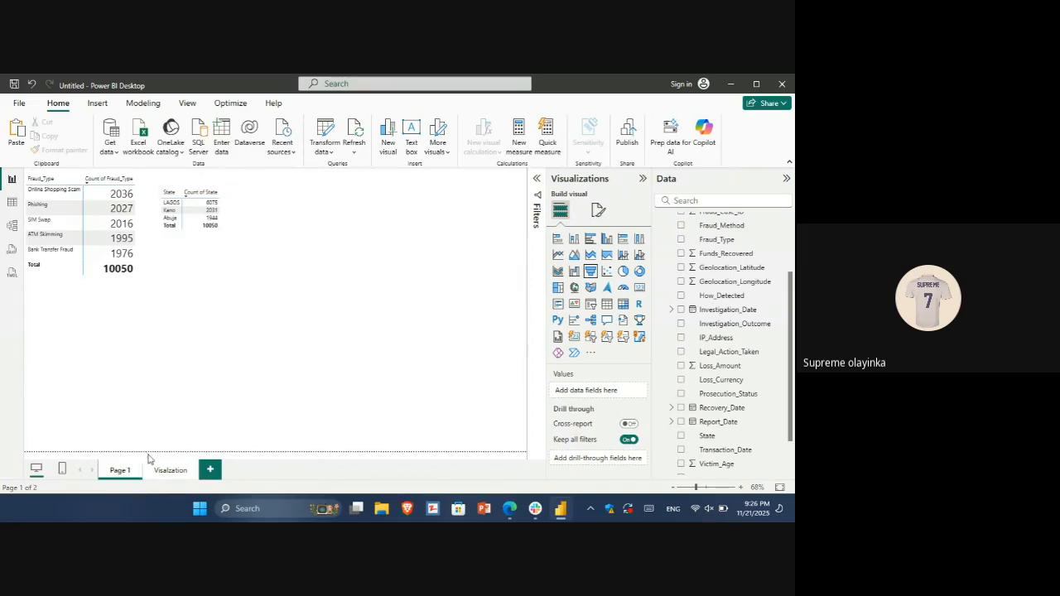
click(170, 471)
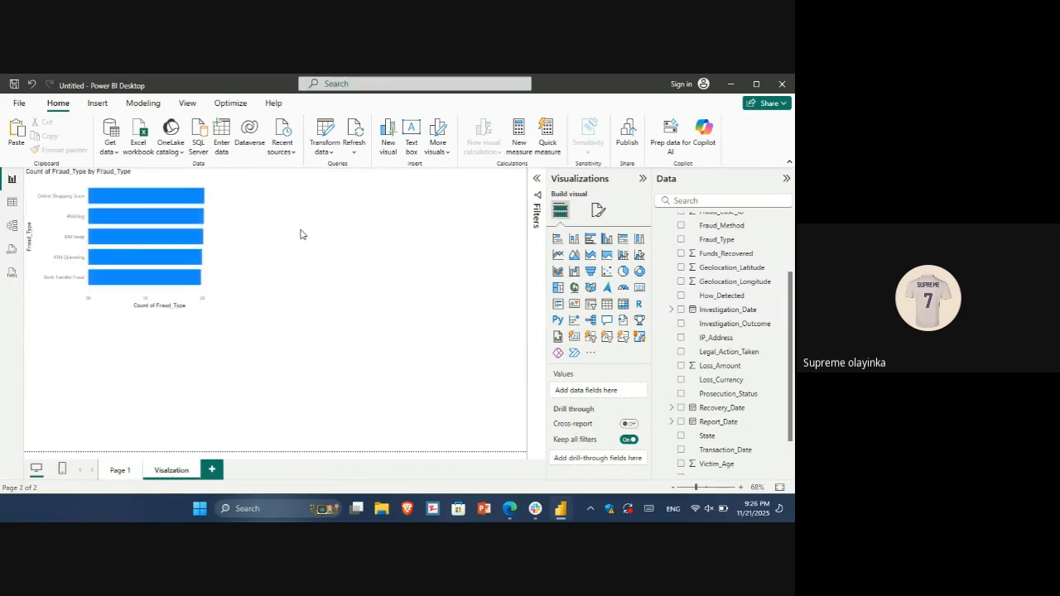
key(ctrl+v)
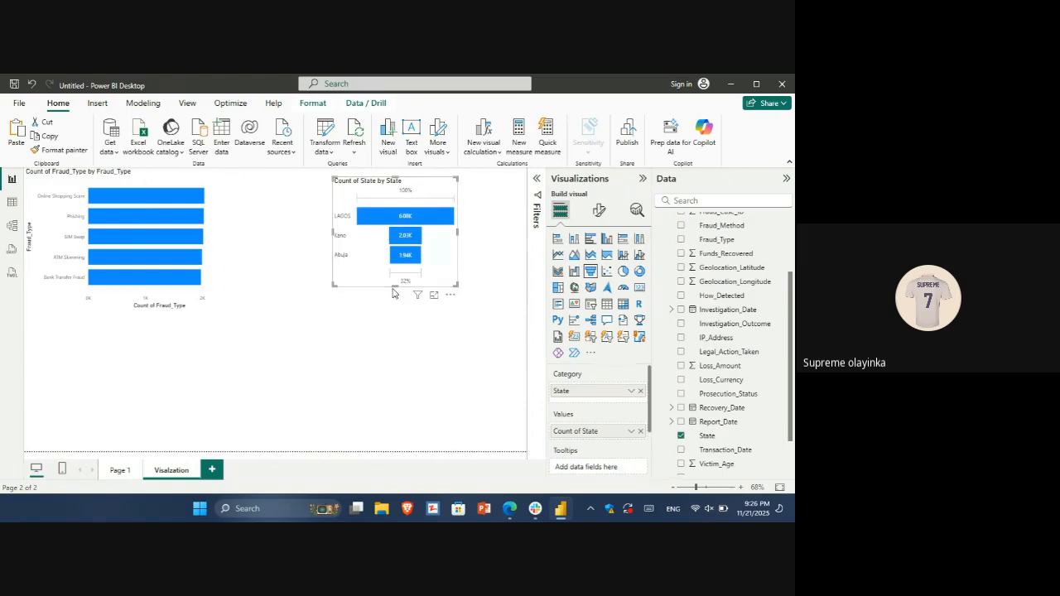
drag(373, 282, 259, 292)
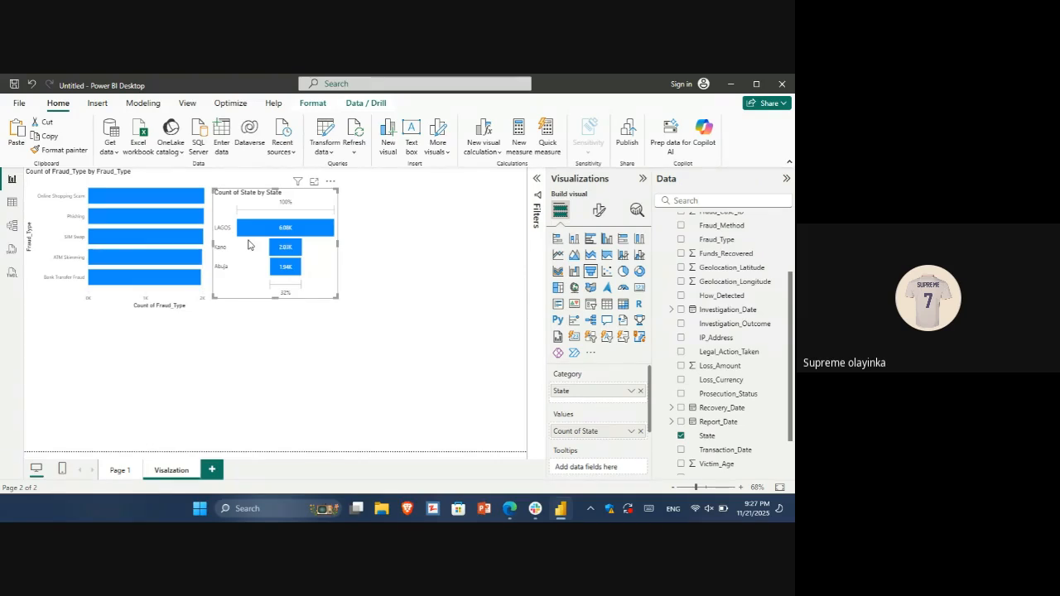
Examine the distinct values of the Fraud_Amount and Investigation_Outcome columns in the data table
click(12, 203)
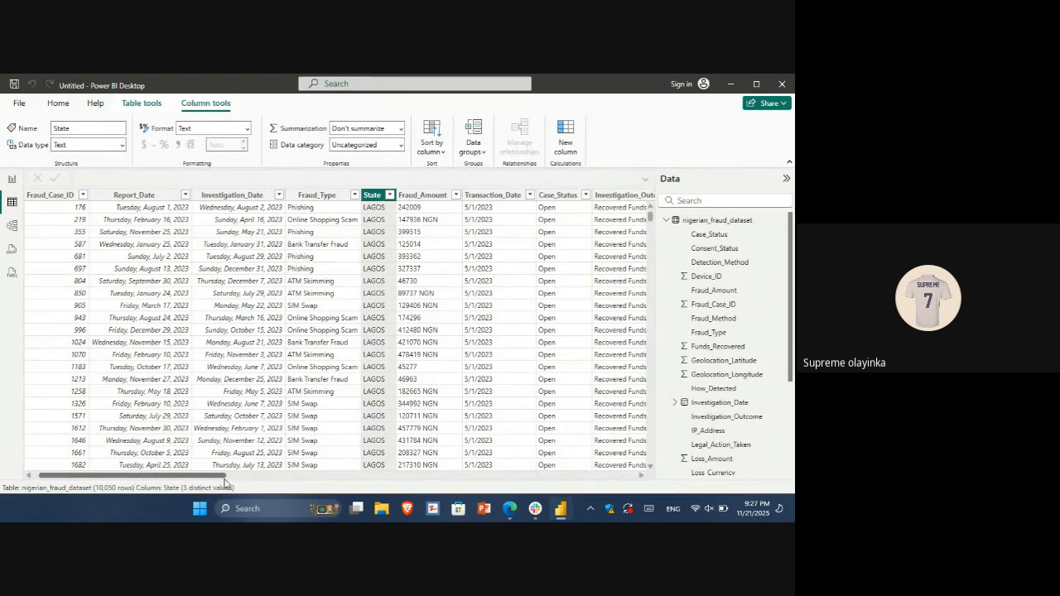
drag(217, 479, 257, 485)
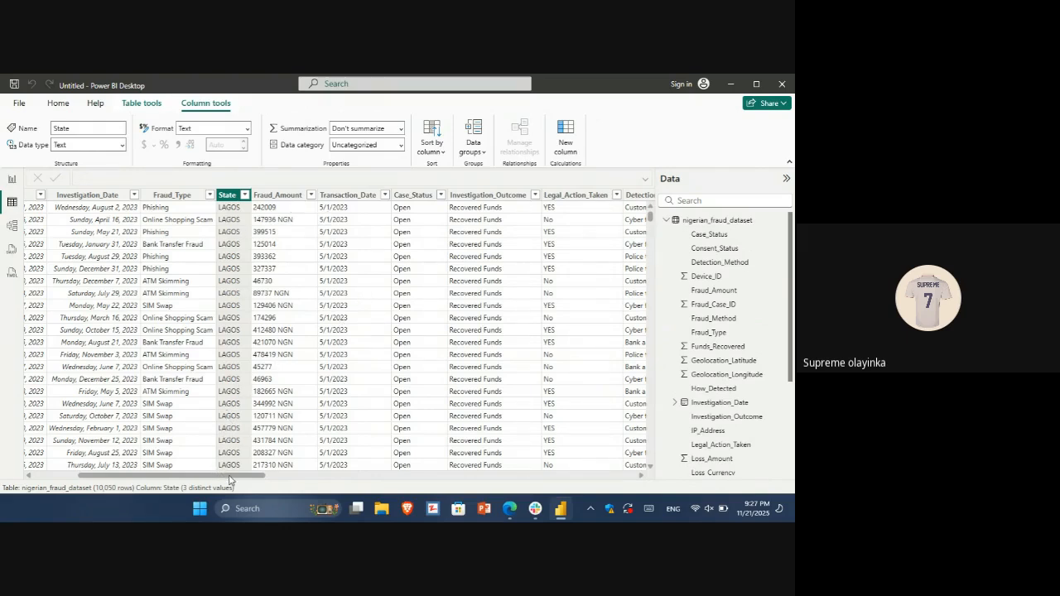
click(311, 197)
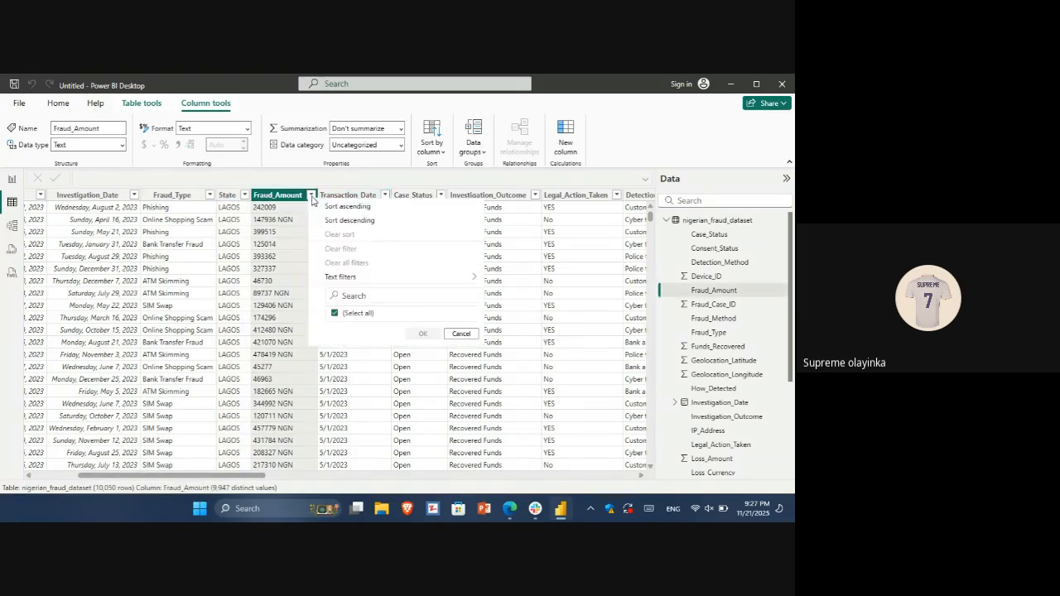
click(312, 199)
click(312, 199)
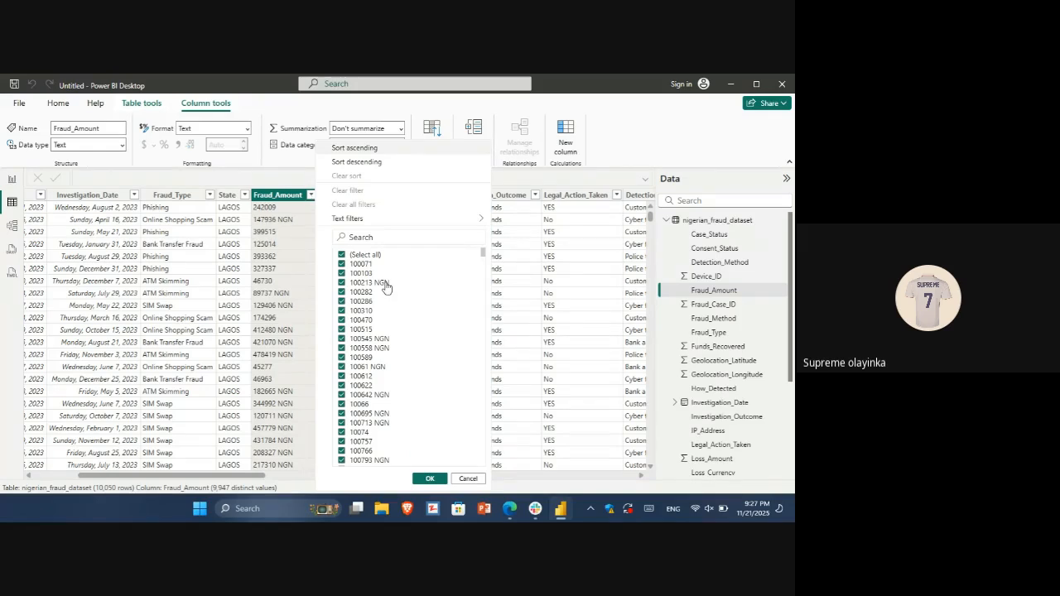
click(431, 479)
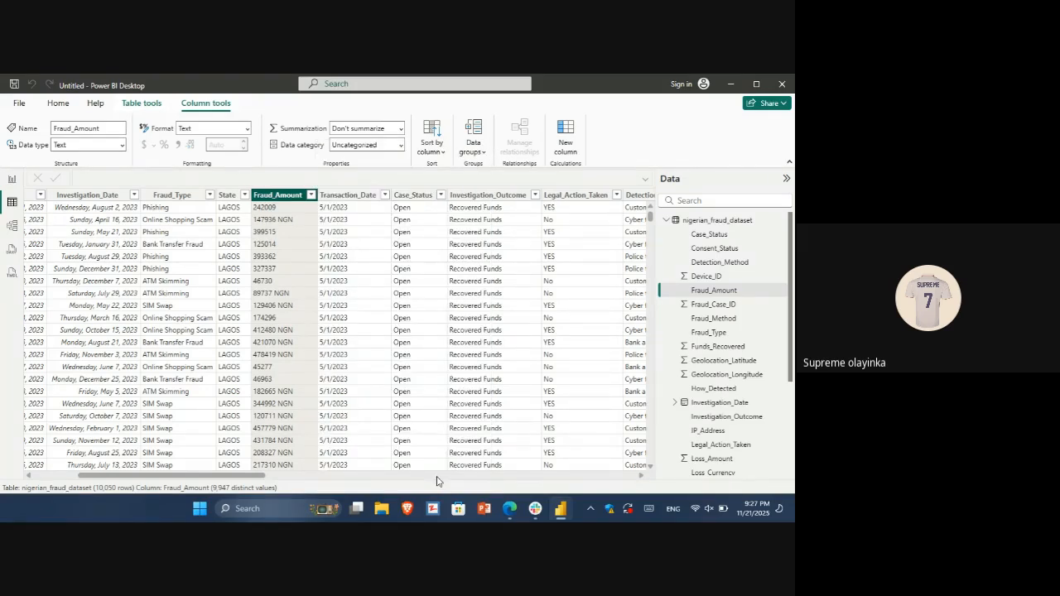
click(536, 196)
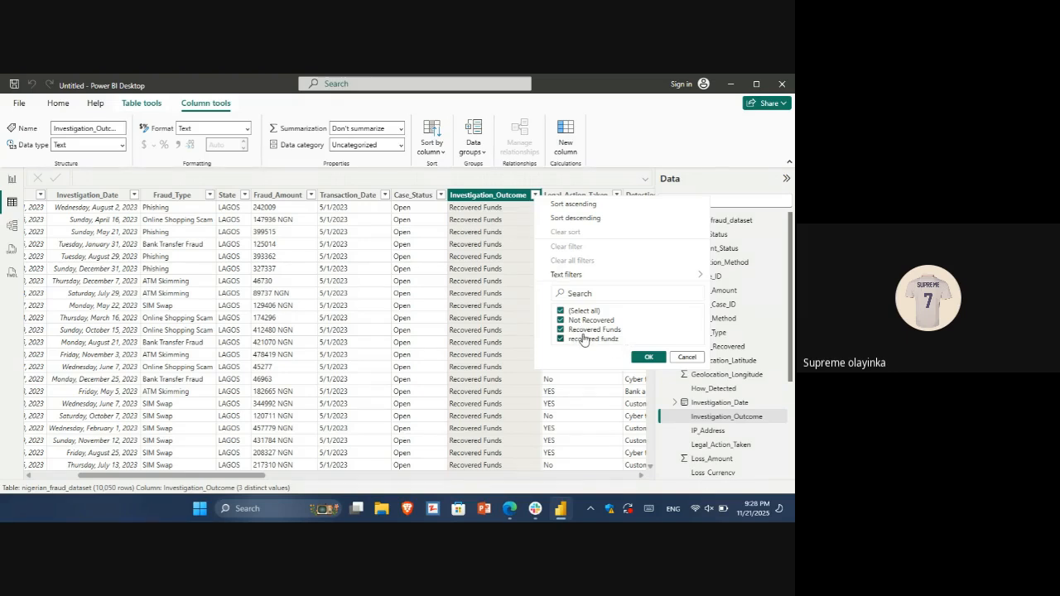
click(646, 357)
Add a new matrix to Page 1 with Investigation_Outcome as its rows
click(12, 182)
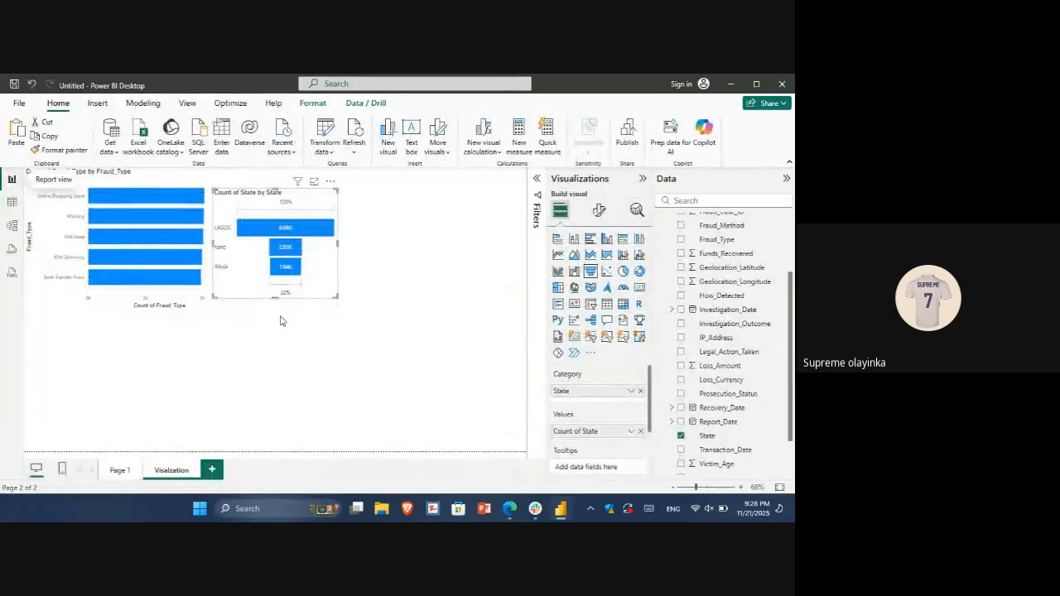
click(119, 470)
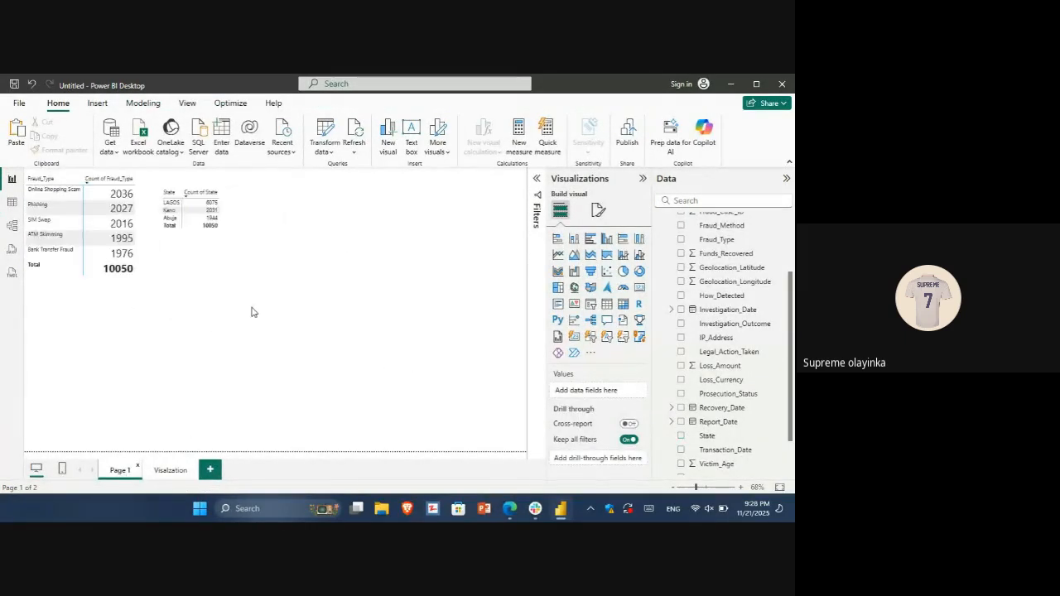
click(623, 307)
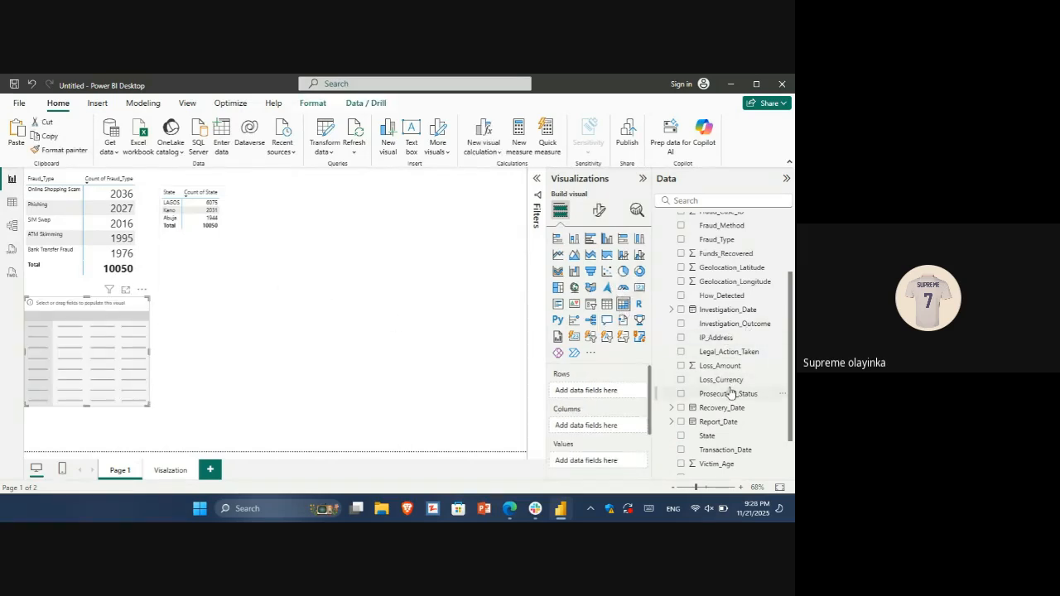
click(11, 205)
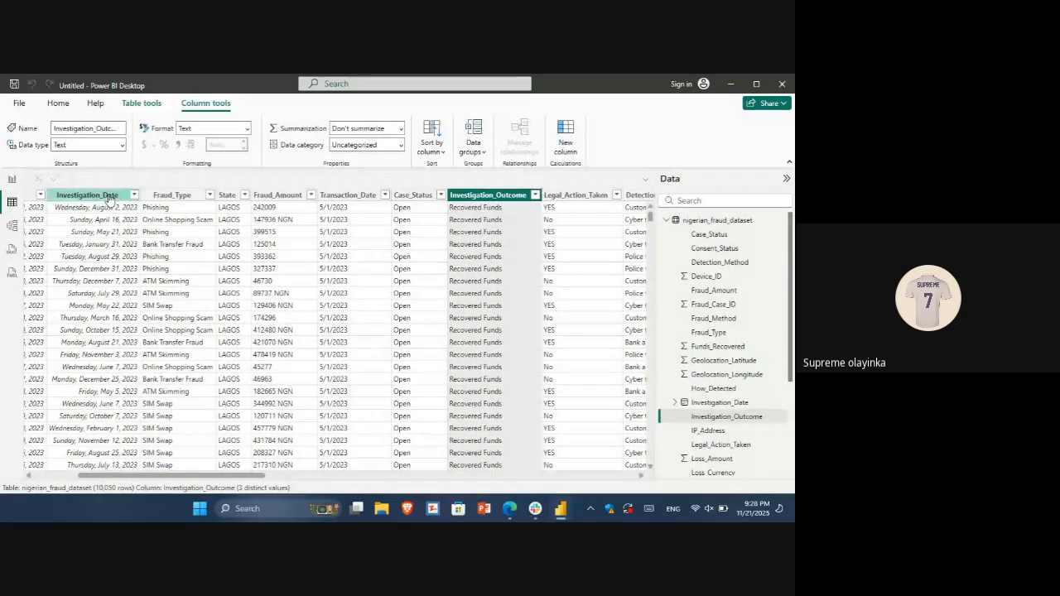
click(11, 178)
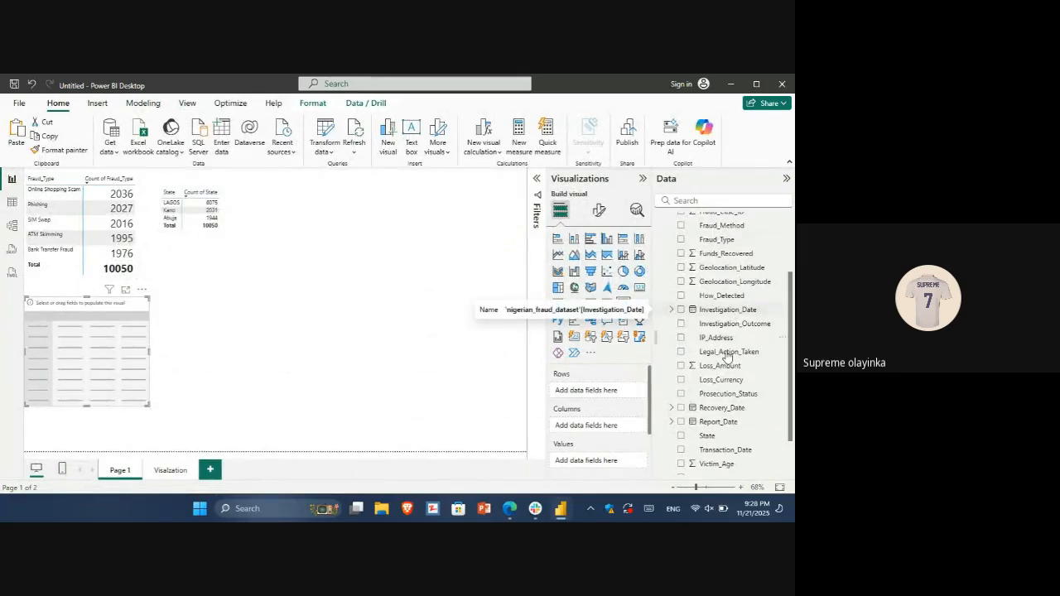
drag(719, 328, 604, 397)
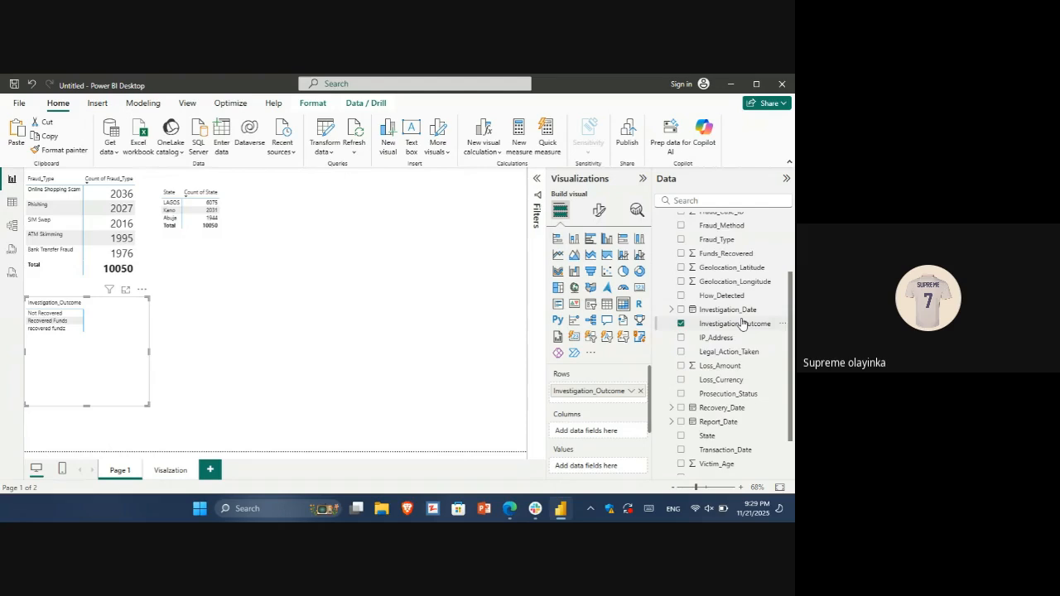
Show the count of Investigation_Outcome as the new matrix's values and widen the matrix until the count column fits
drag(742, 321, 622, 466)
click(632, 468)
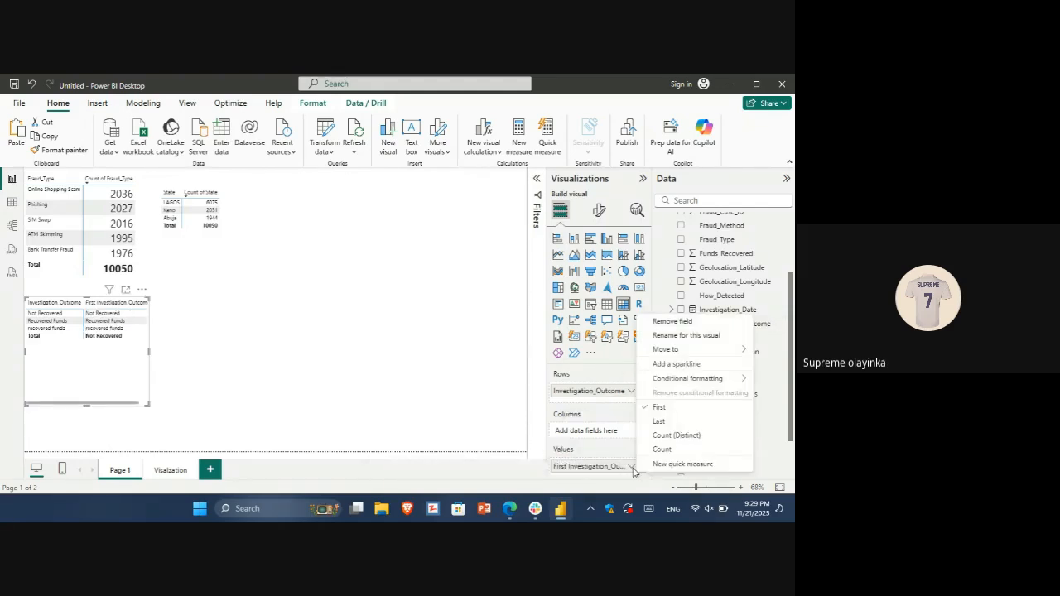
click(661, 452)
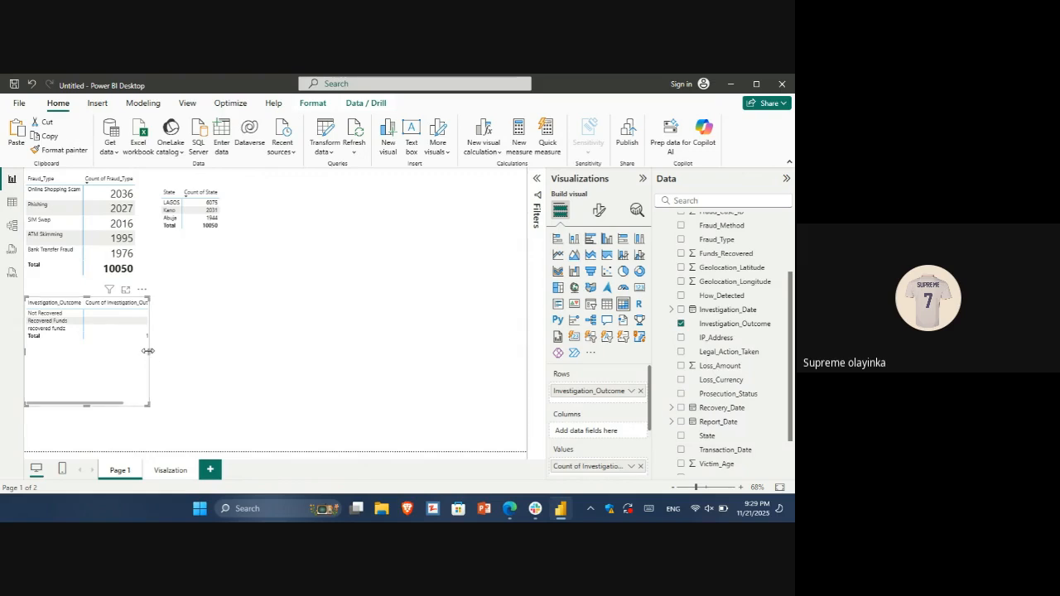
drag(147, 351, 244, 352)
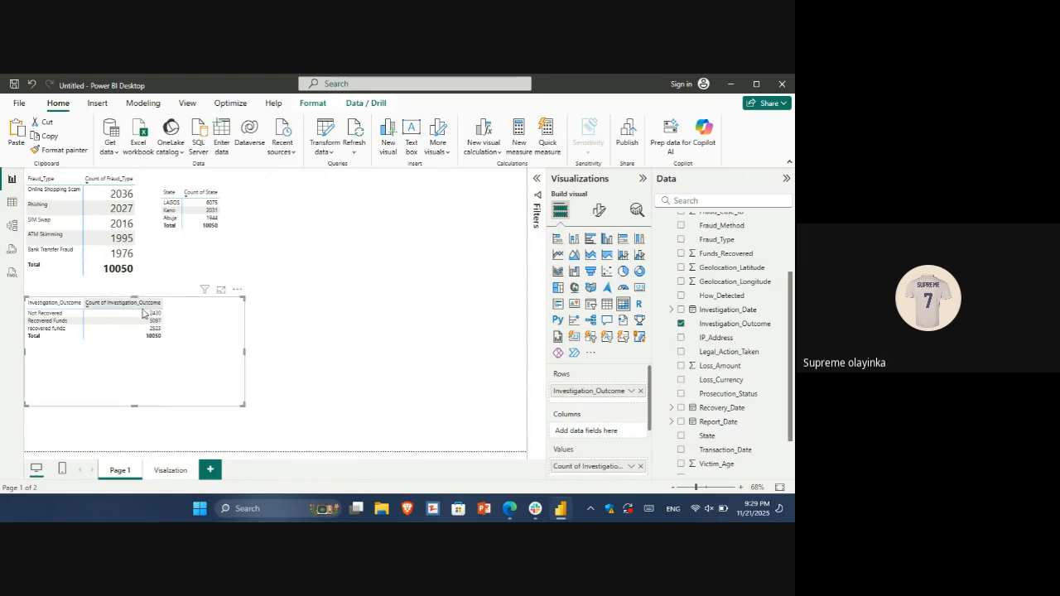
Show the Investigation_Outcome matrix in focus mode and sort it by count in descending order
click(220, 289)
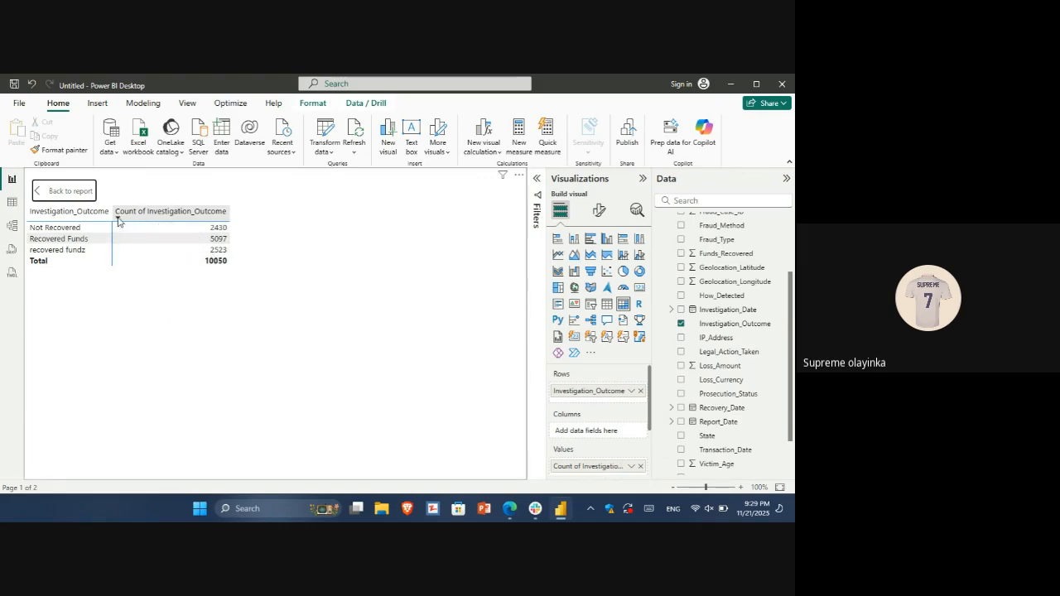
click(118, 213)
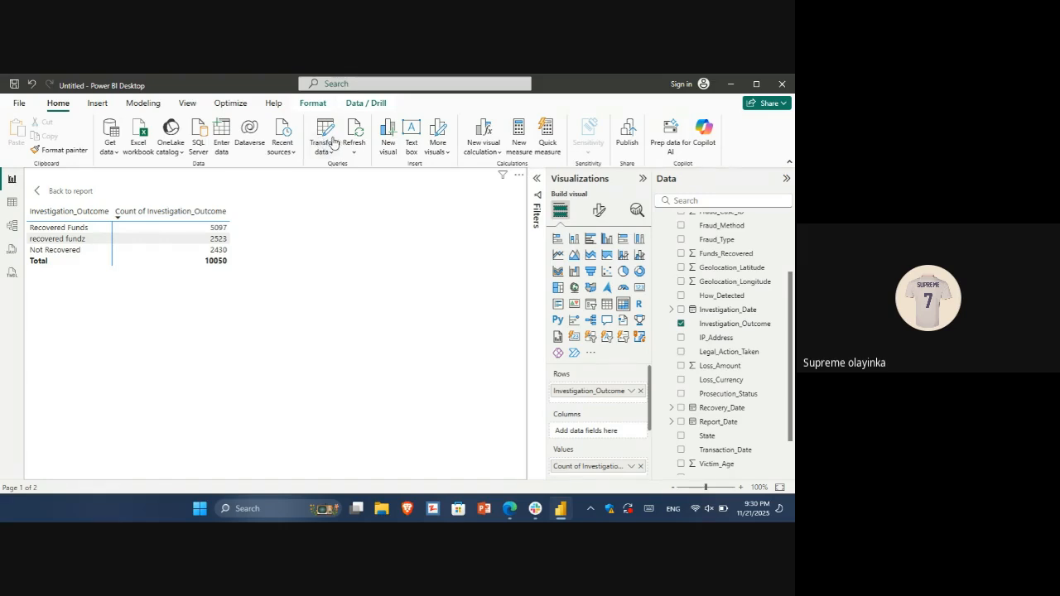
In the Power Query Editor, start a value replacement on the Investigation_Outcome column with "recoverred fundz" as the value to find
click(334, 143)
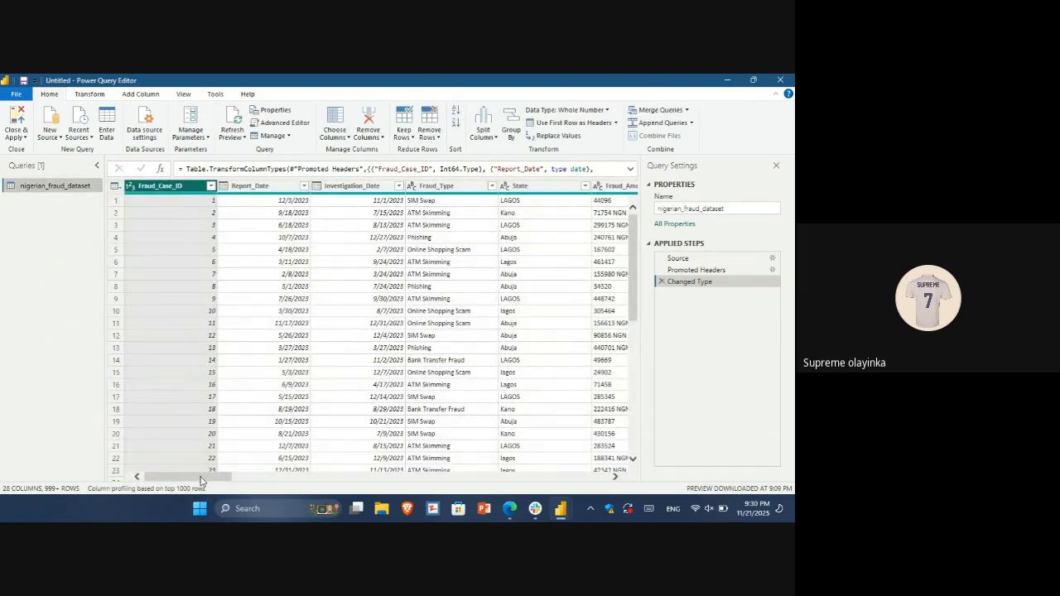
drag(202, 482, 307, 477)
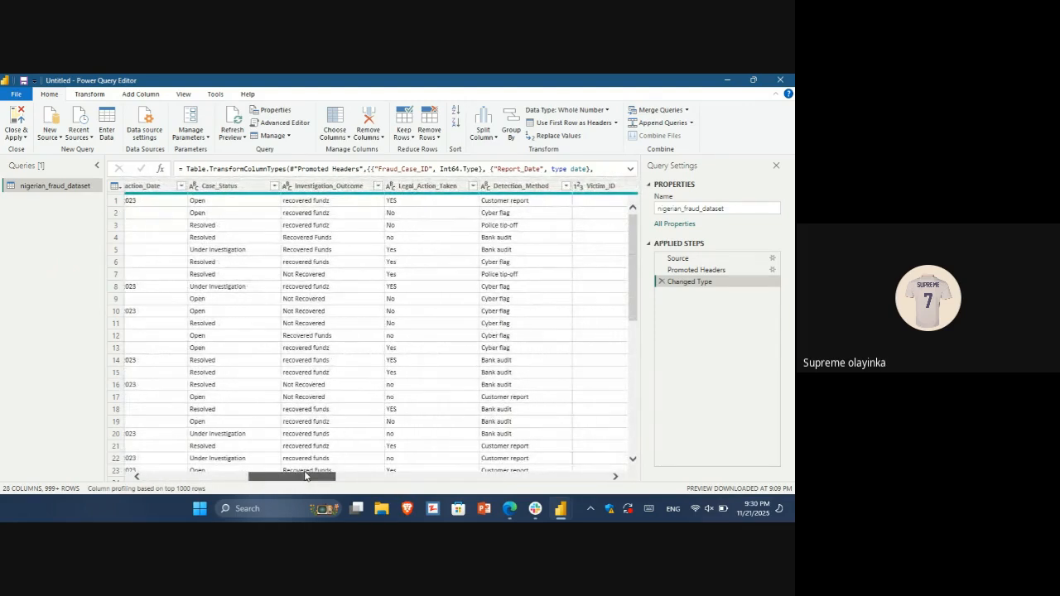
click(332, 187)
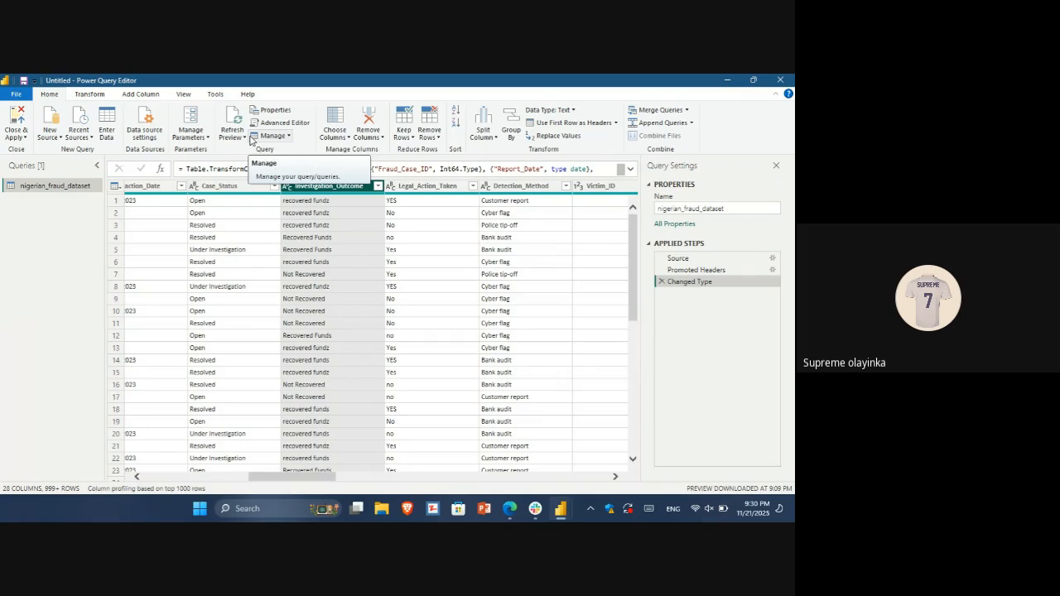
click(555, 137)
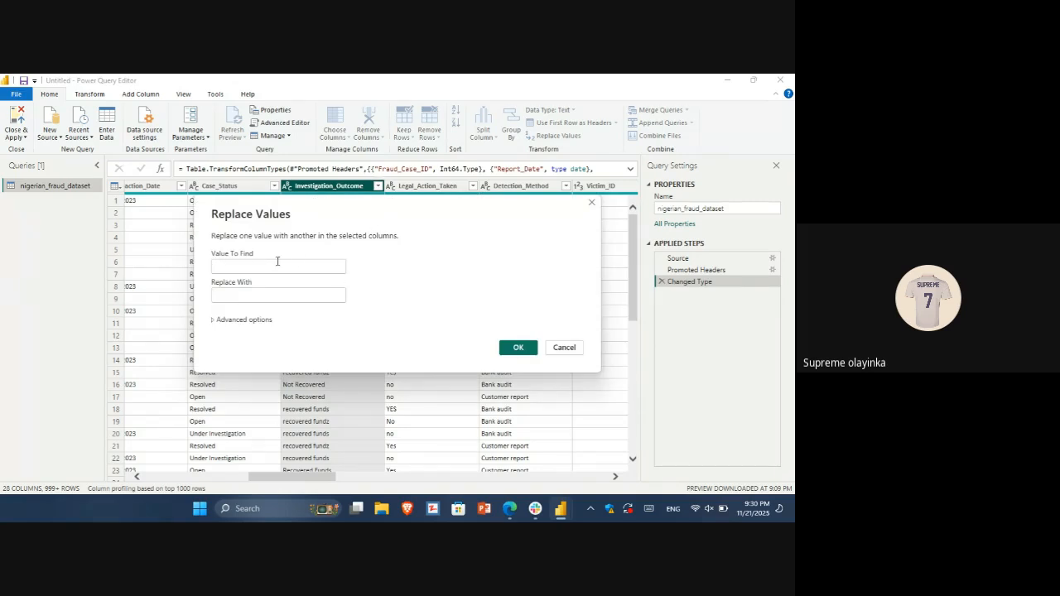
text(re)
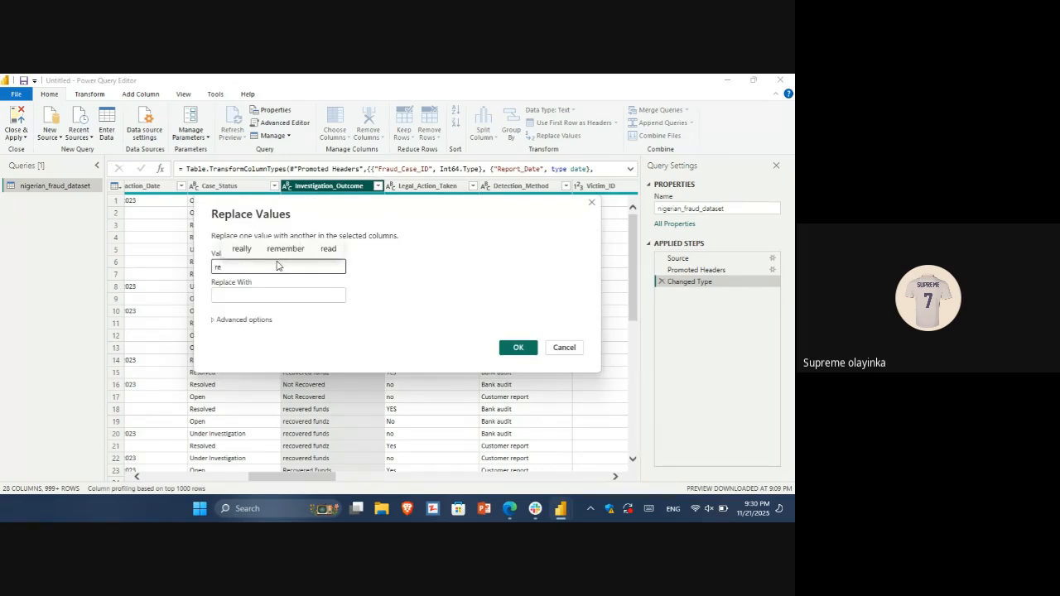
text(c)
text(verred)
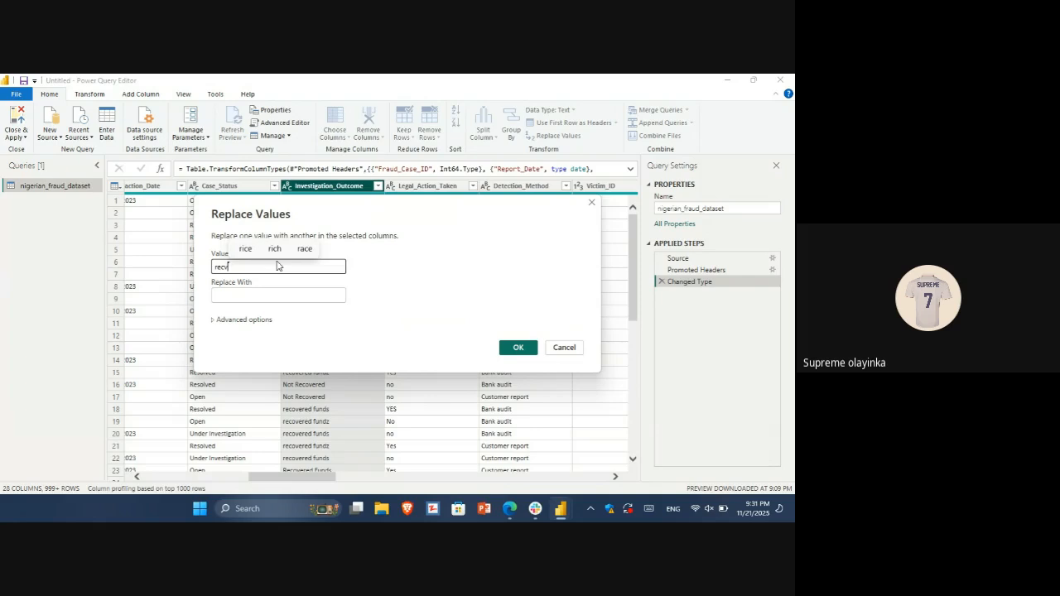
text( f)
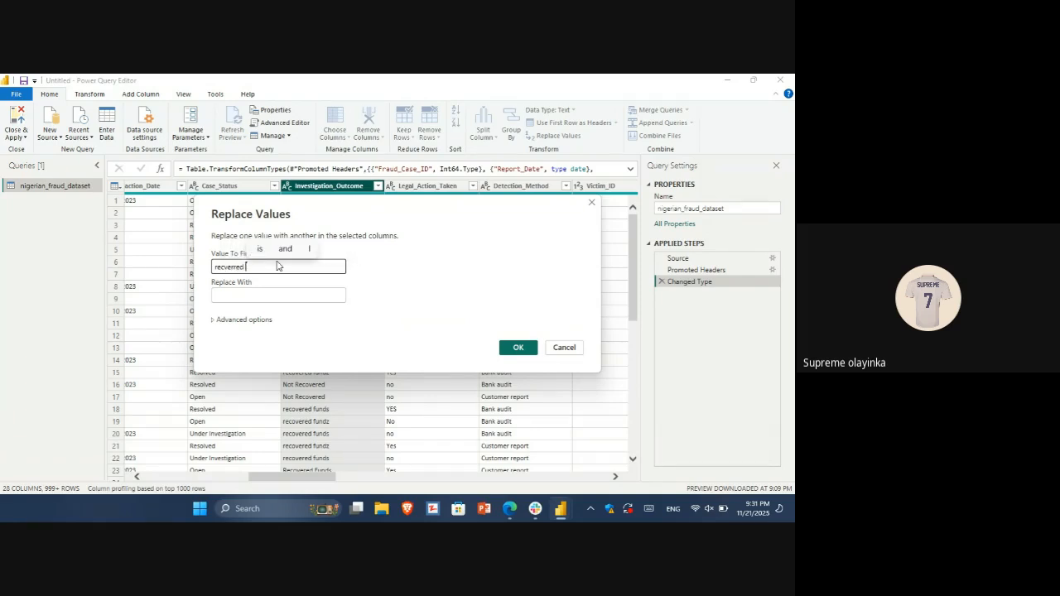
text(undz)
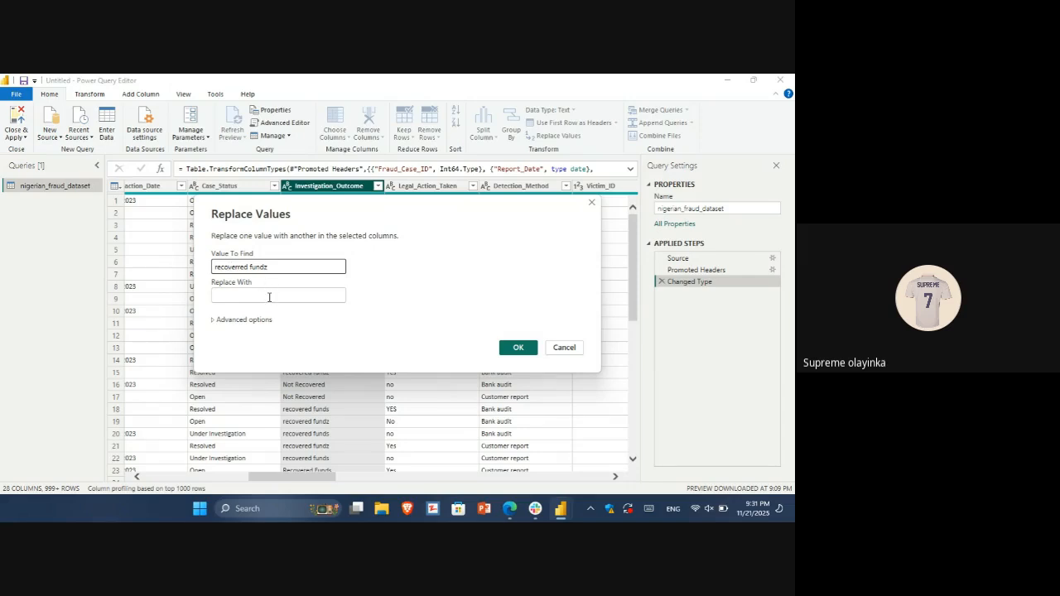
Enter "Recorvered funds" as the replacement text
click(269, 297)
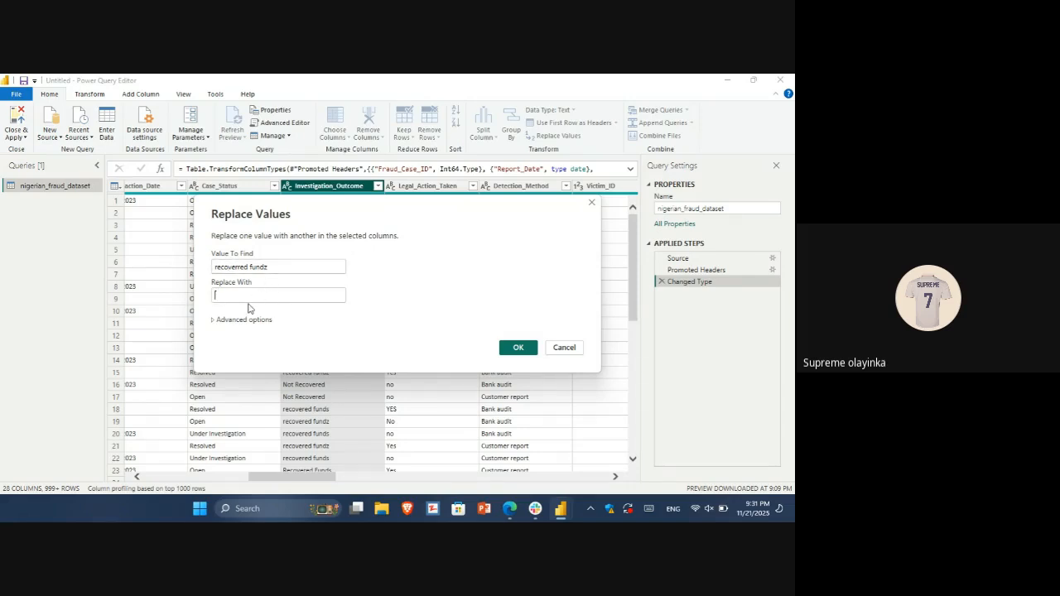
text(Re)
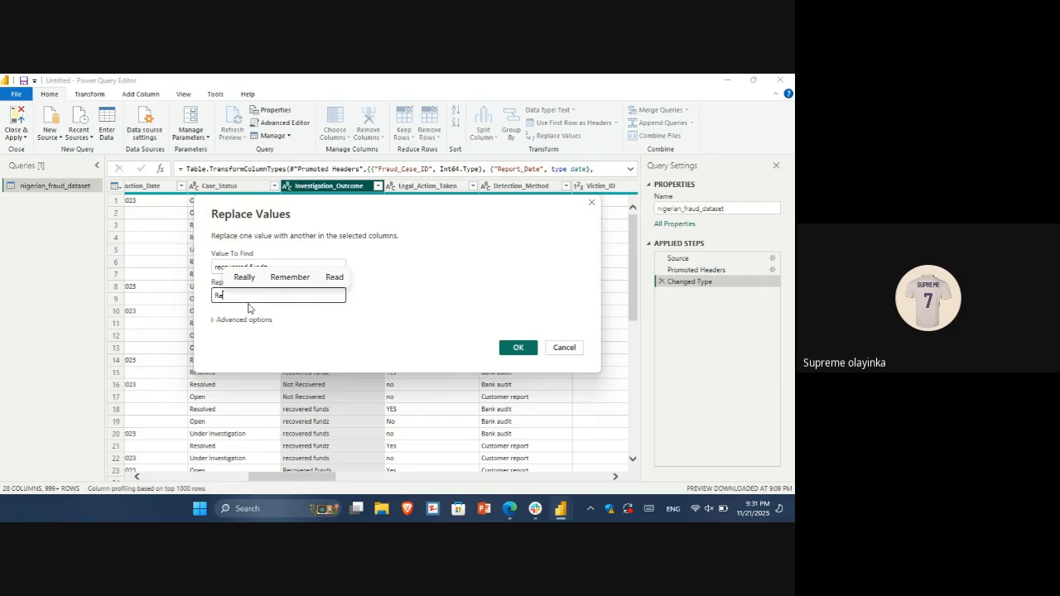
text(c)
text(ov)
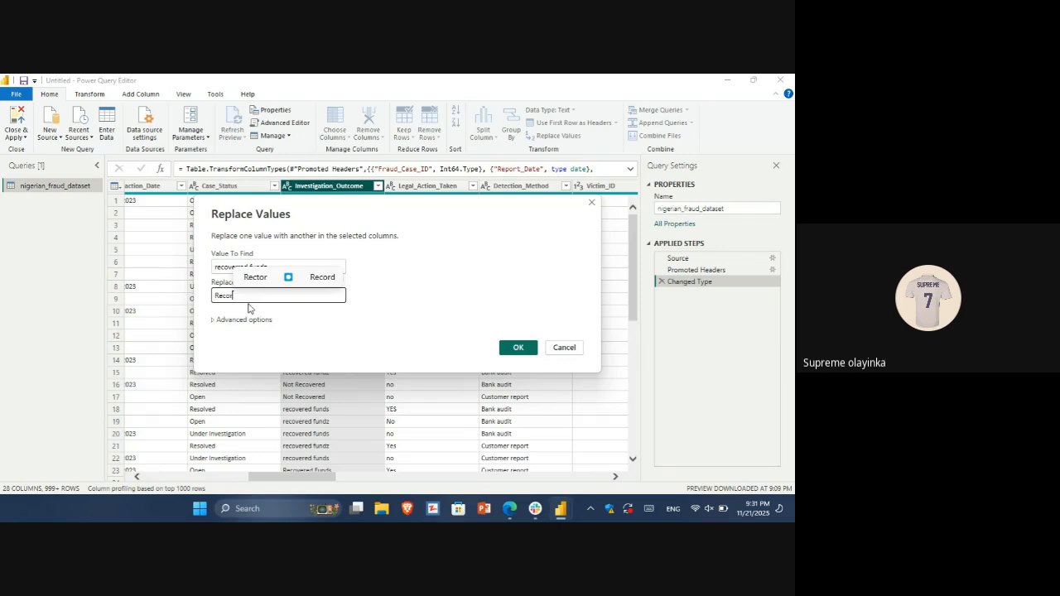
text(er)
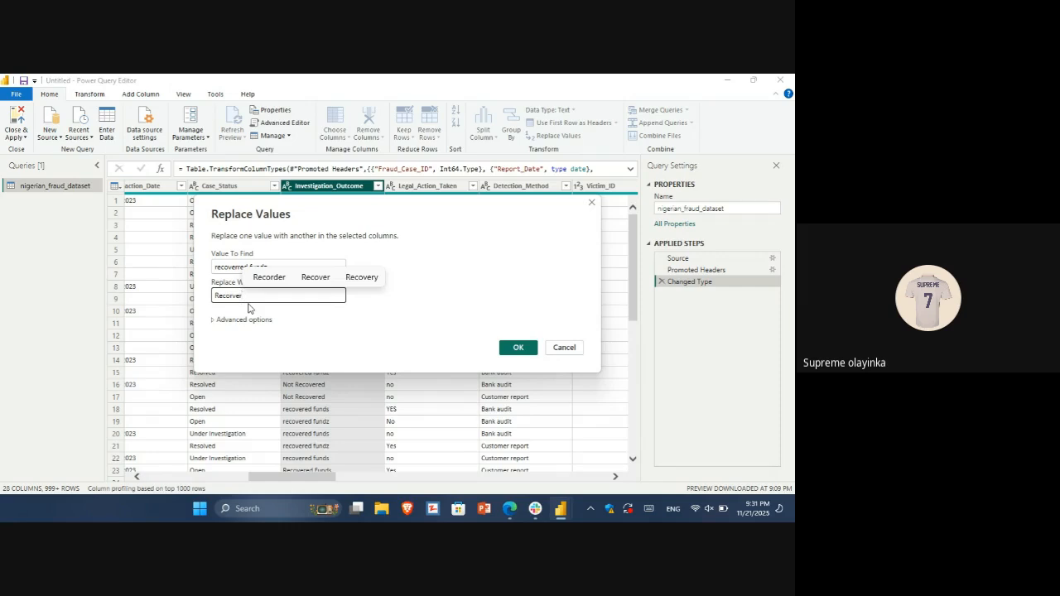
text(ed )
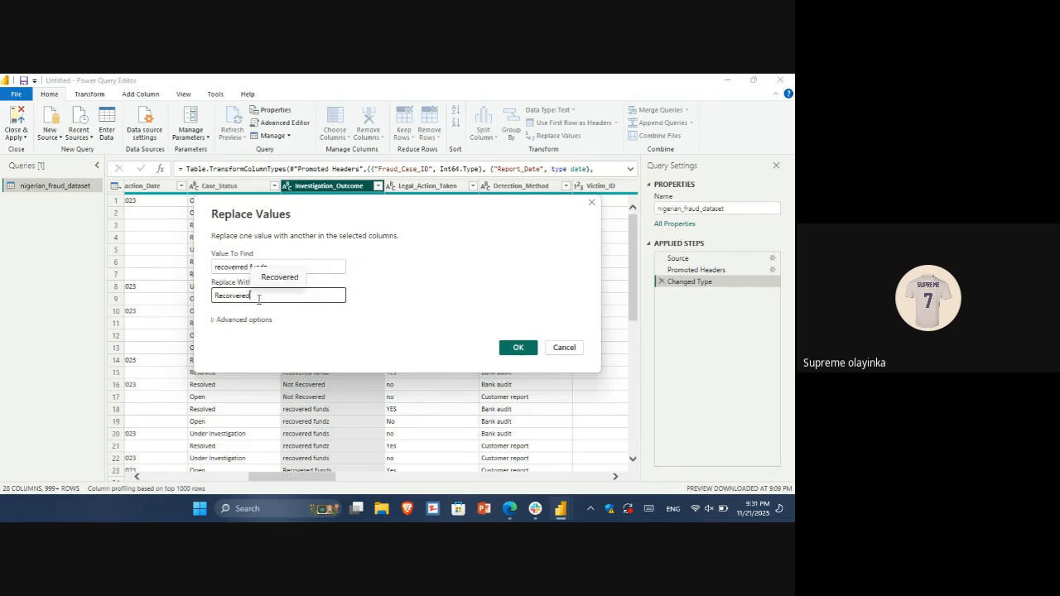
text(funds)
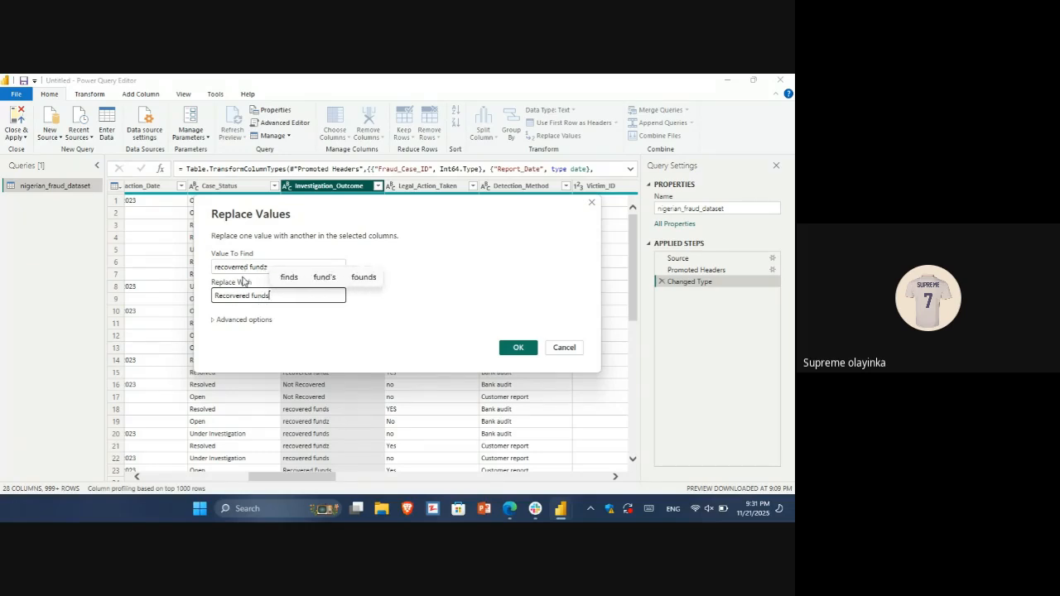
key(Return)
Correct the replacement text to "Recovered funds" and the value to find to "recovered fundz", and carry out the replacement
click(233, 295)
key(BackSpace)
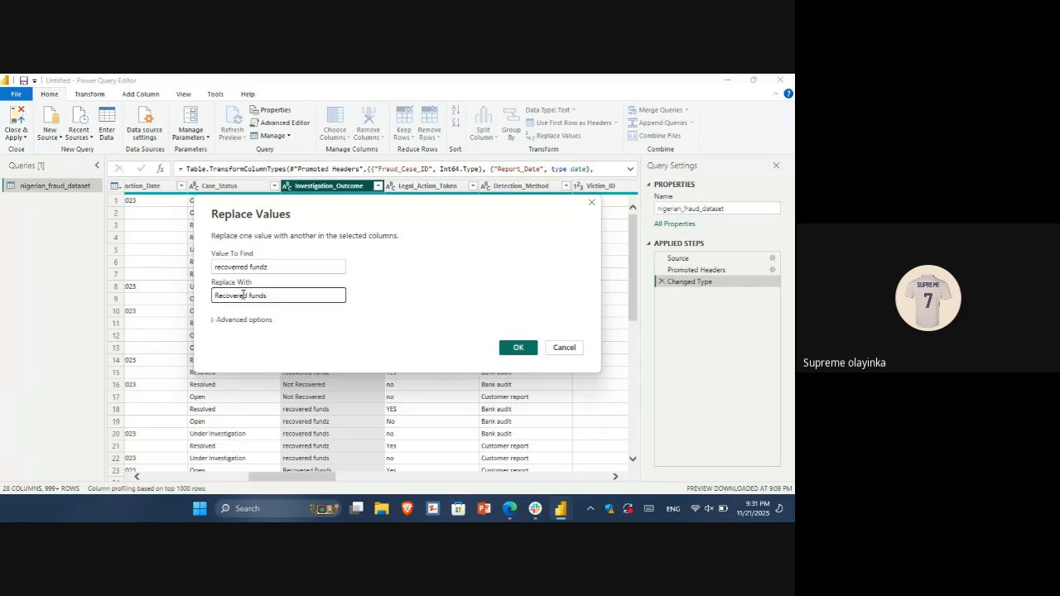
click(240, 264)
key(BackSpace)
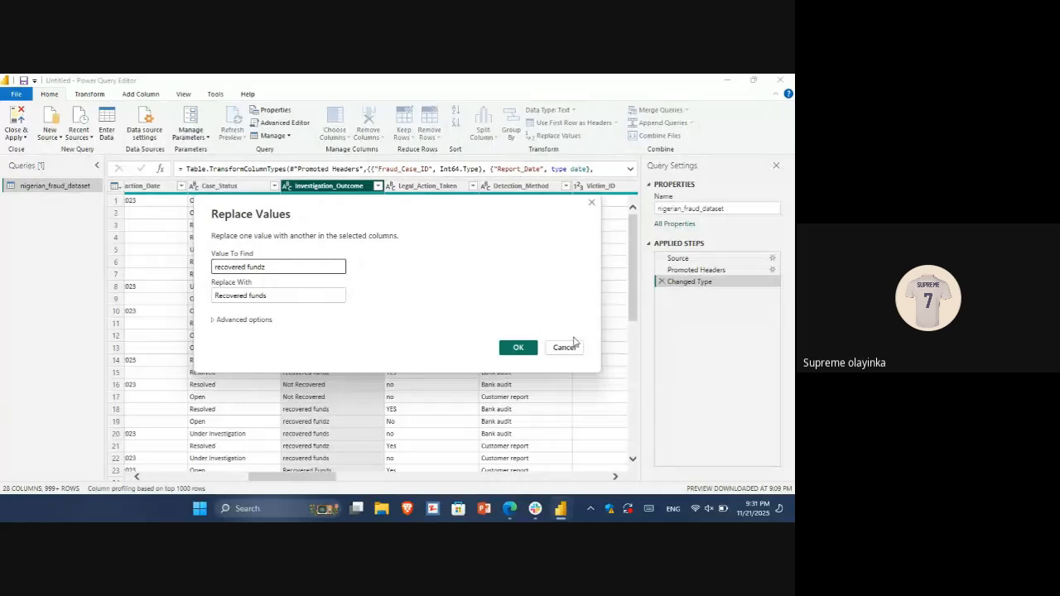
click(512, 354)
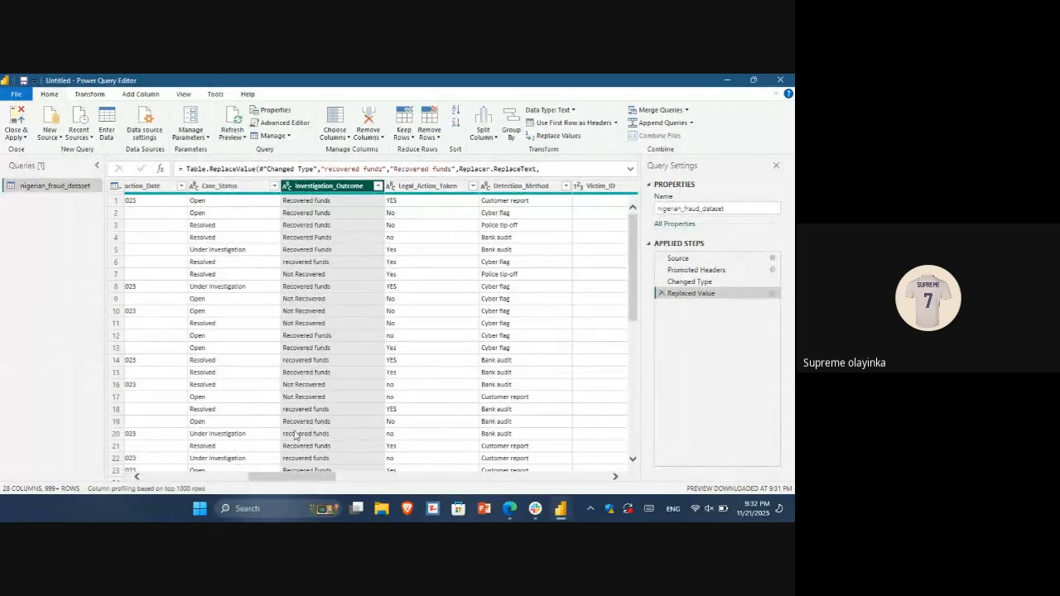
Split the Fraud_Amount column by the space delimiter at the left-most occurrence, and apply the query changes to the report
drag(275, 475, 236, 479)
click(280, 186)
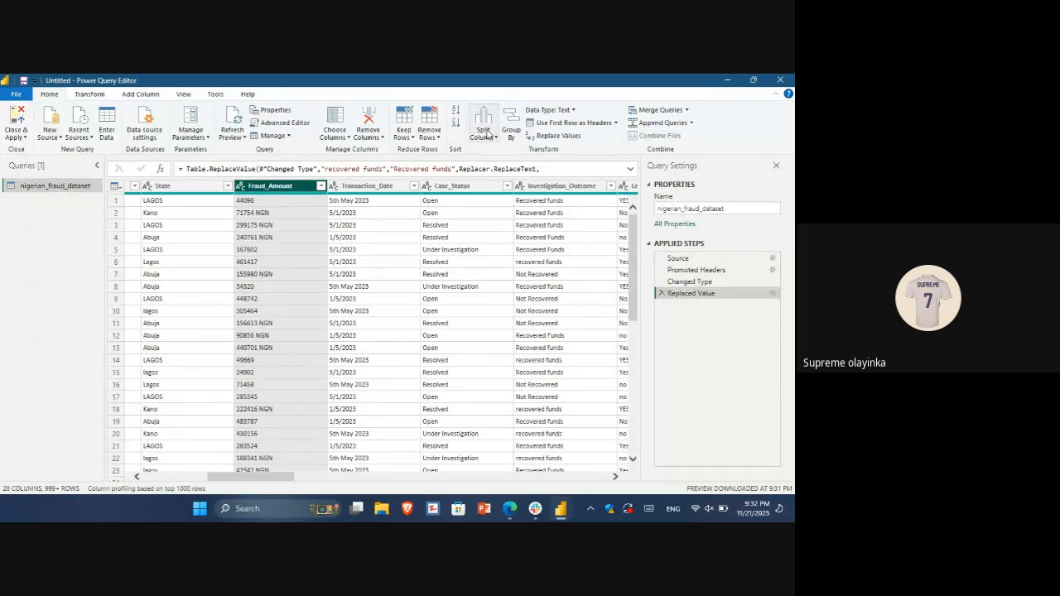
click(484, 132)
click(502, 149)
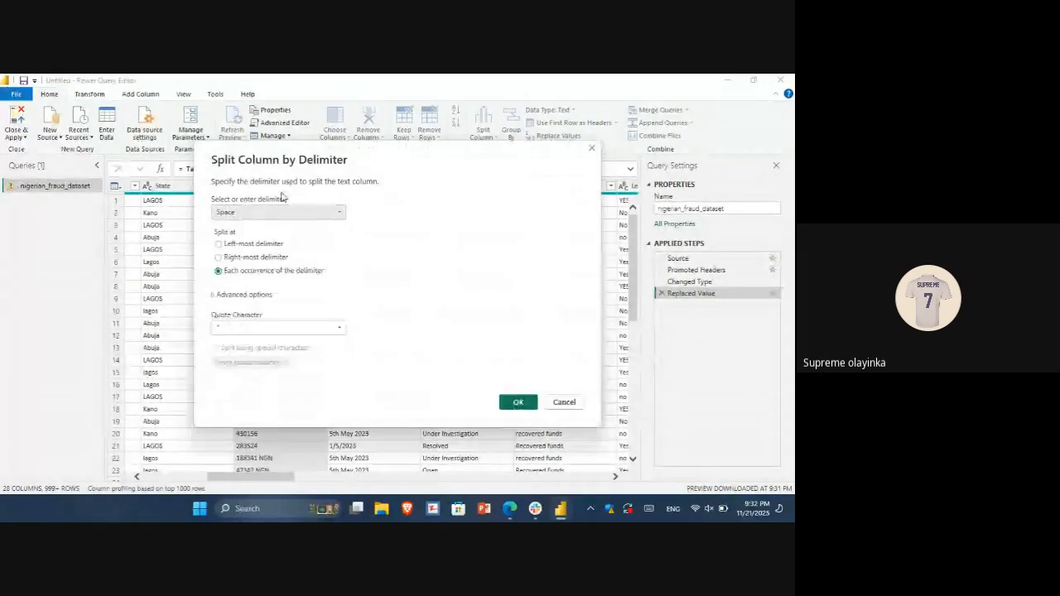
click(254, 256)
click(250, 245)
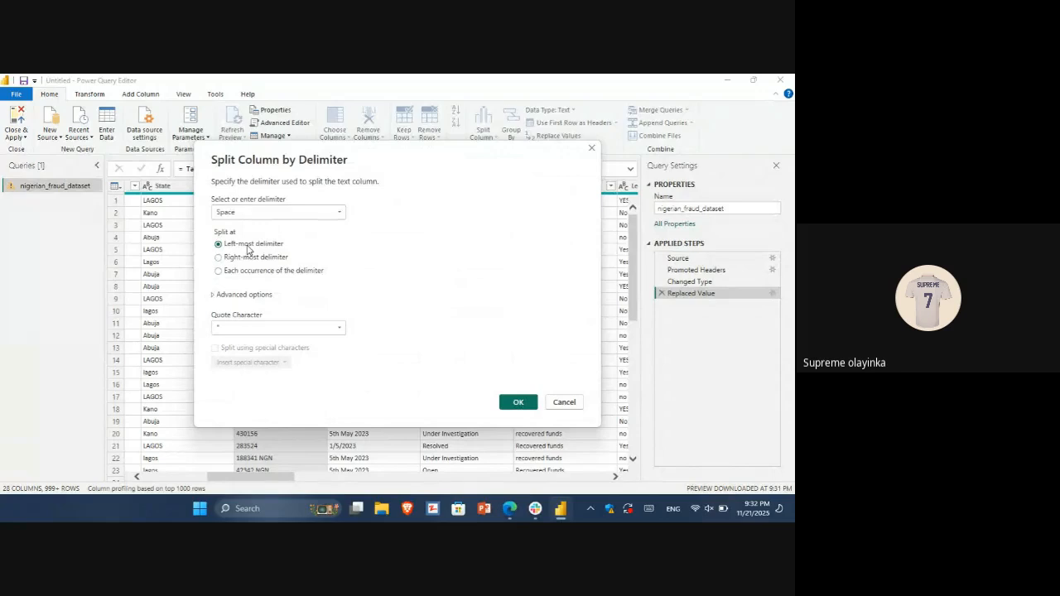
click(518, 402)
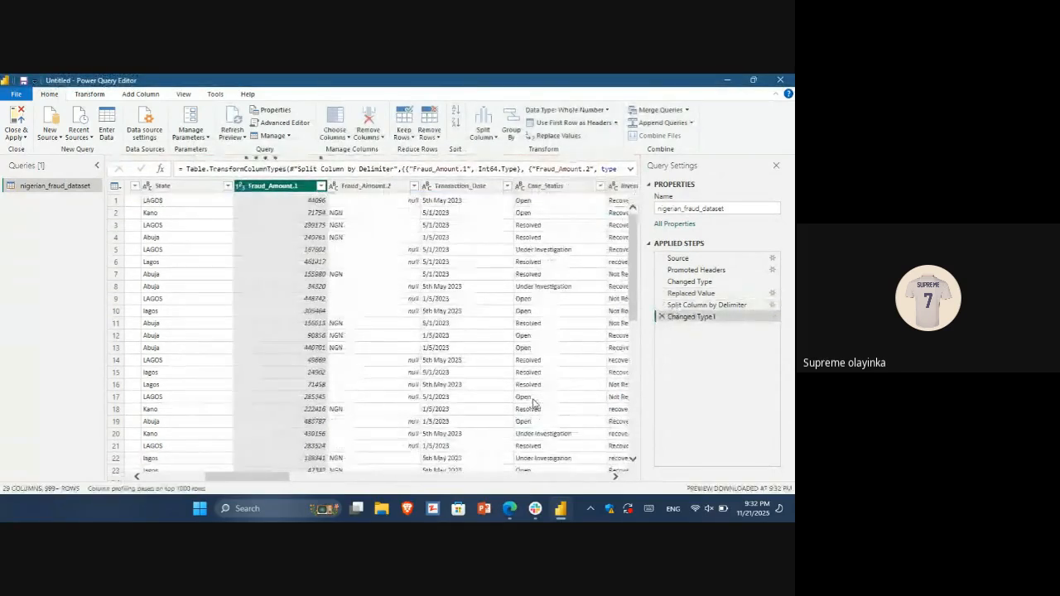
click(16, 120)
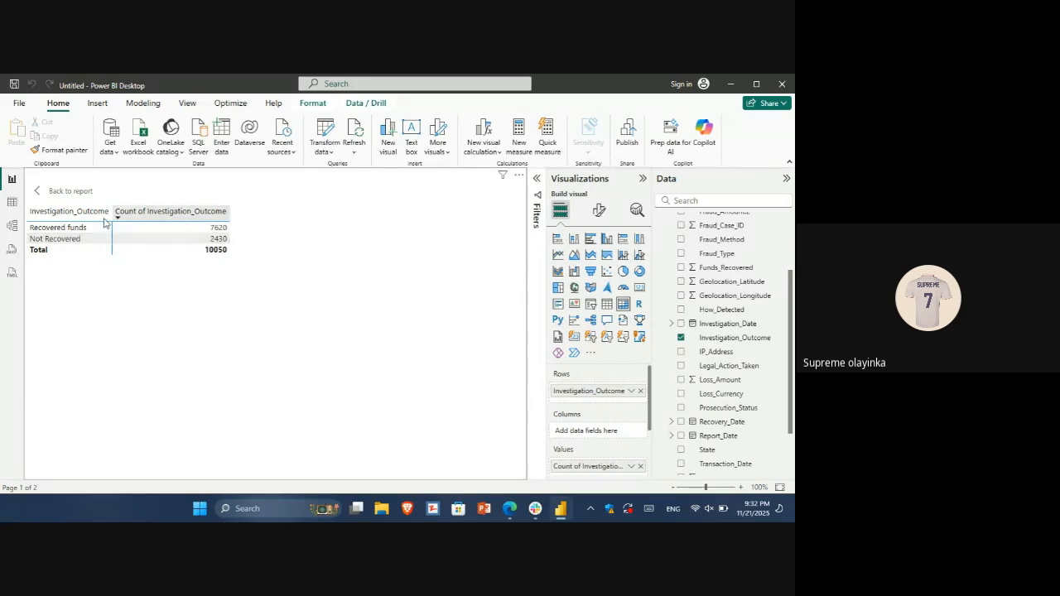
Return from focus mode to Page 1 and convert the Investigation_Outcome matrix to a donut chart
click(43, 195)
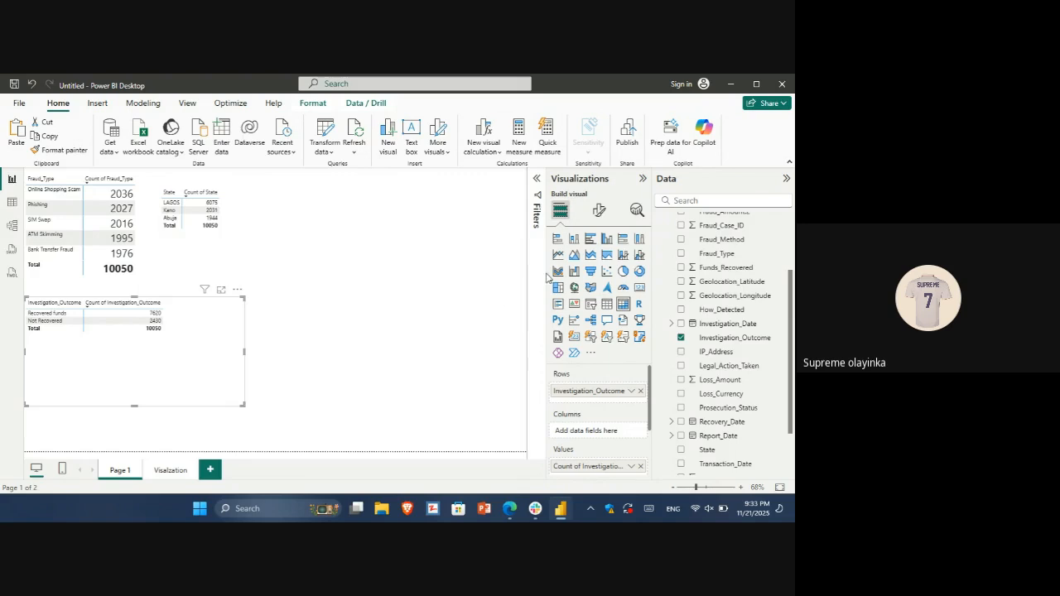
click(640, 272)
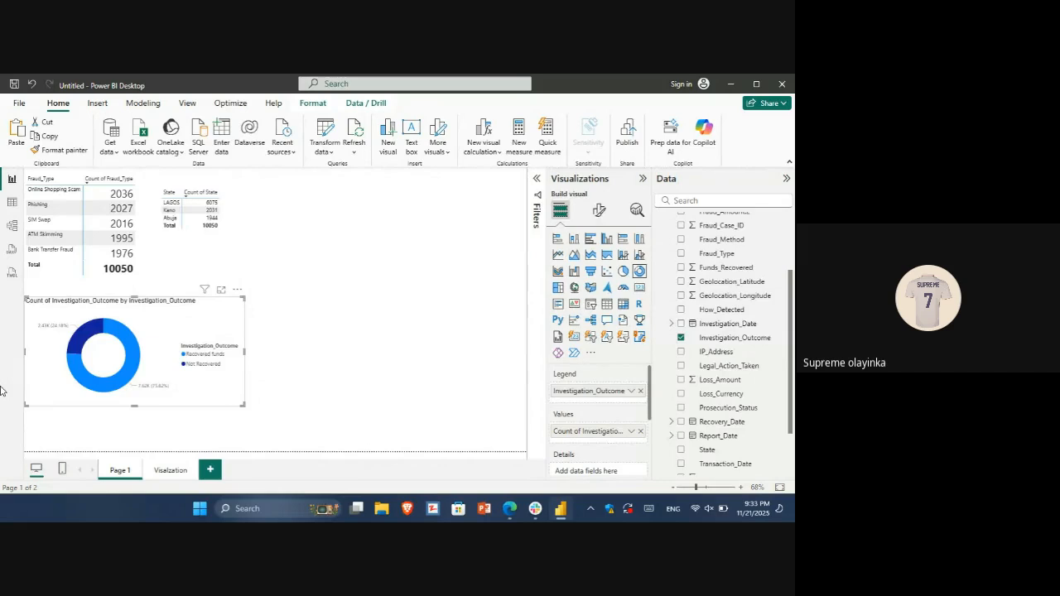
Undo the donut chart conversion and narrow the restored Investigation_Outcome matrix on Page 1
key(ctrl+z)
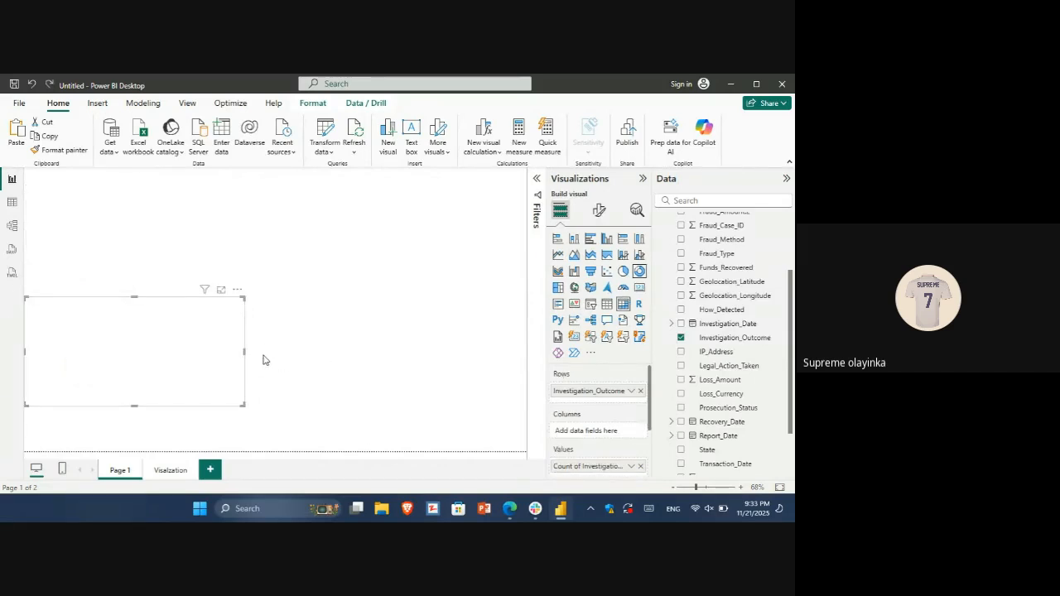
drag(245, 352, 187, 351)
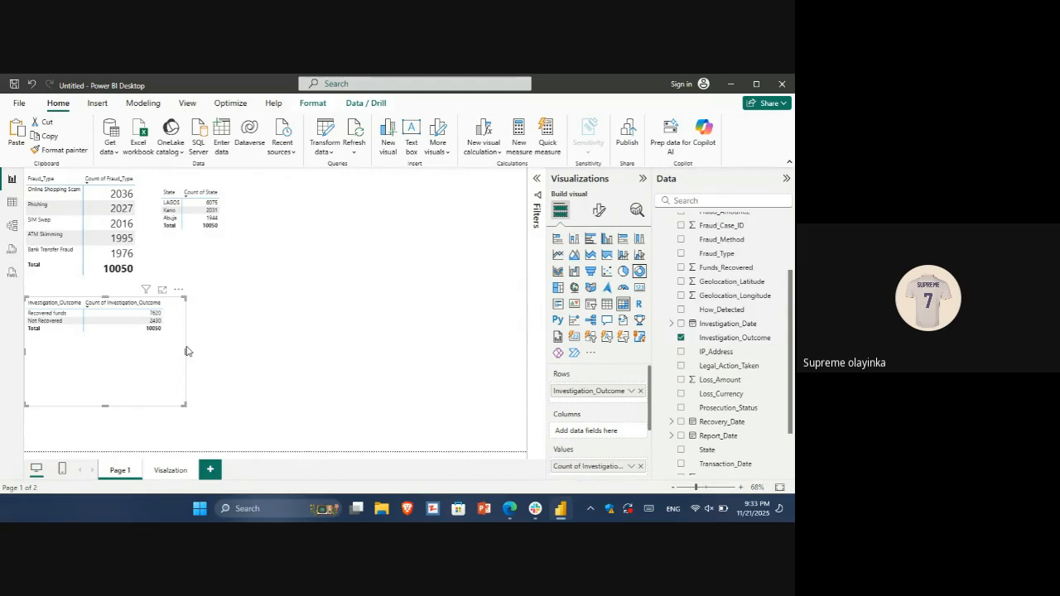
key(ctrl+v)
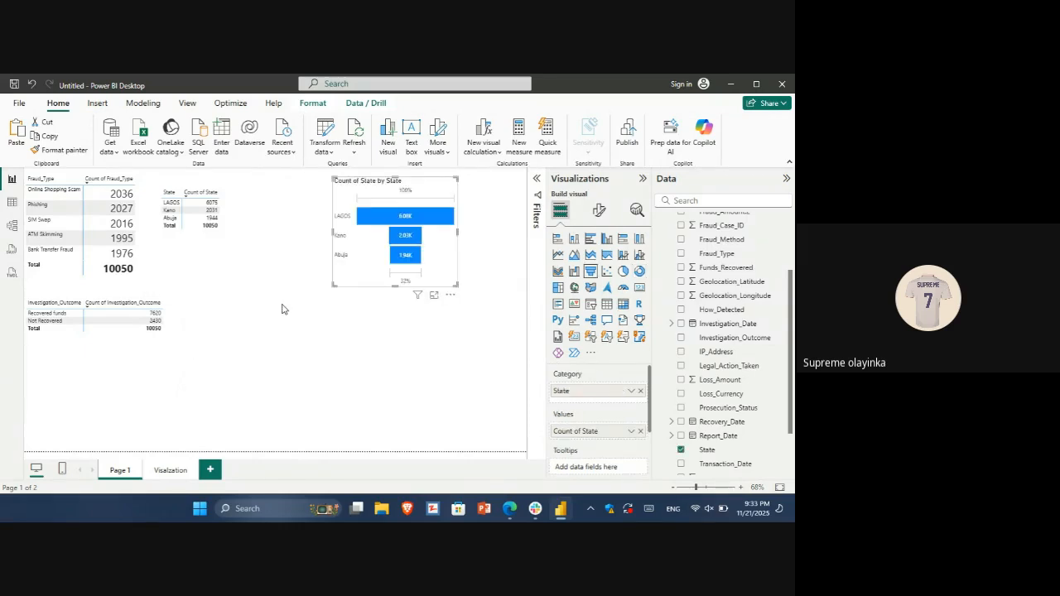
key(ctrl+z)
Duplicate the Investigation_Outcome matrix, place the copy beside the original, and convert the copy to a donut chart
click(138, 343)
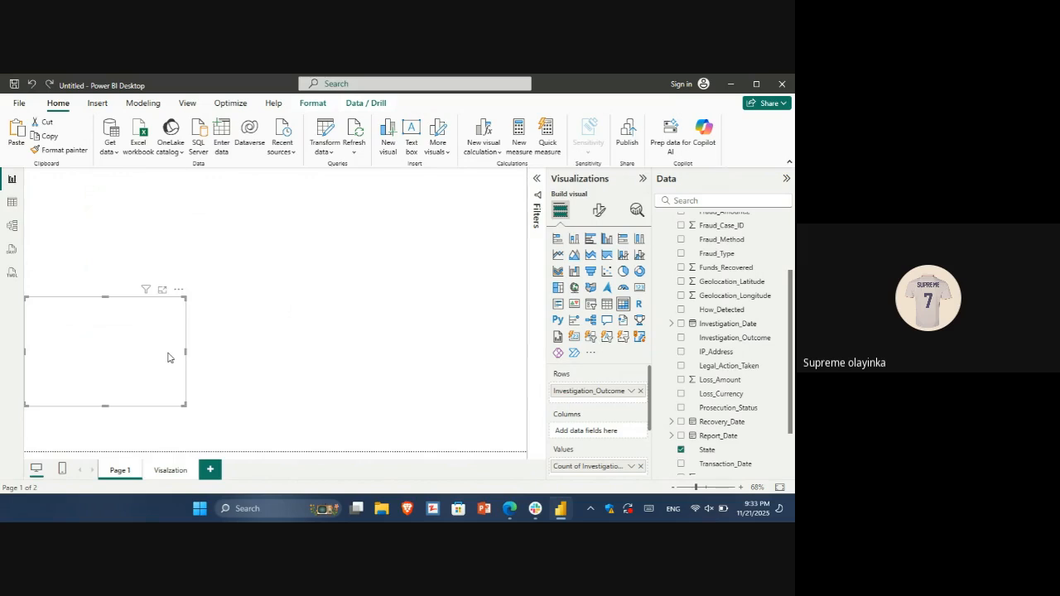
key(ctrl+v)
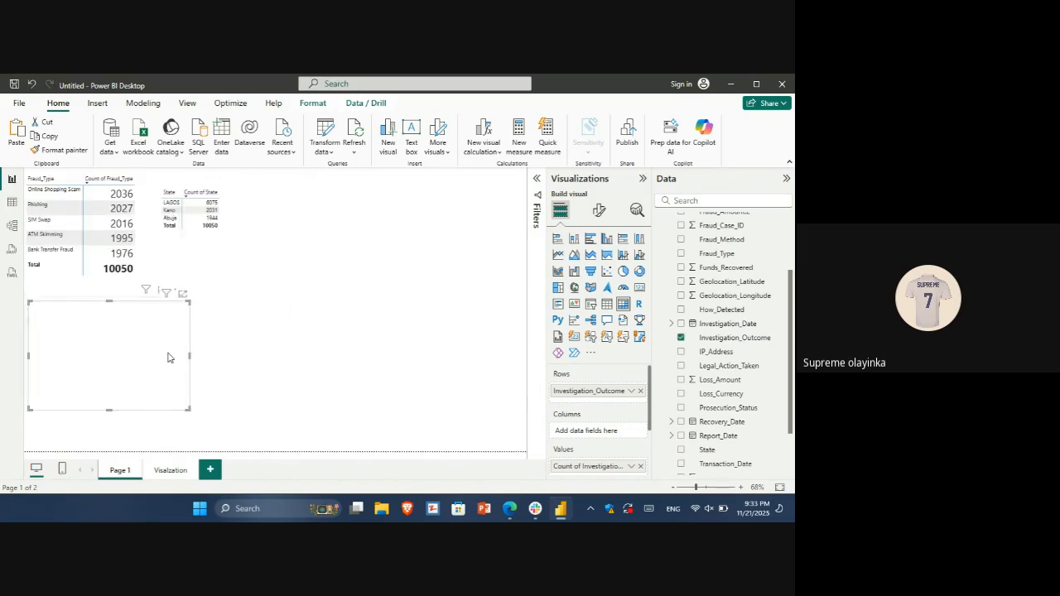
drag(168, 356, 378, 351)
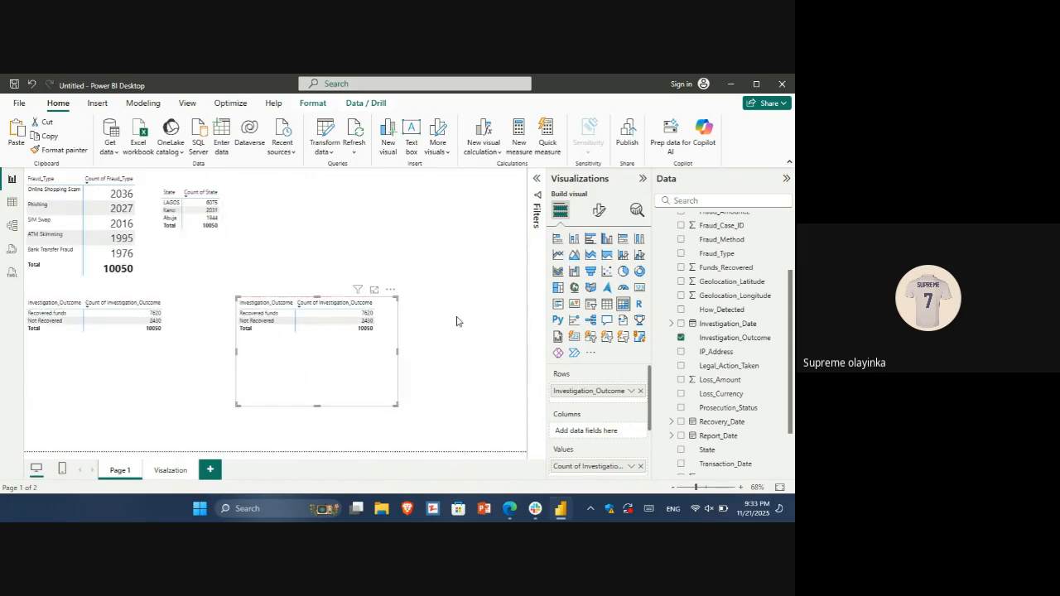
click(639, 272)
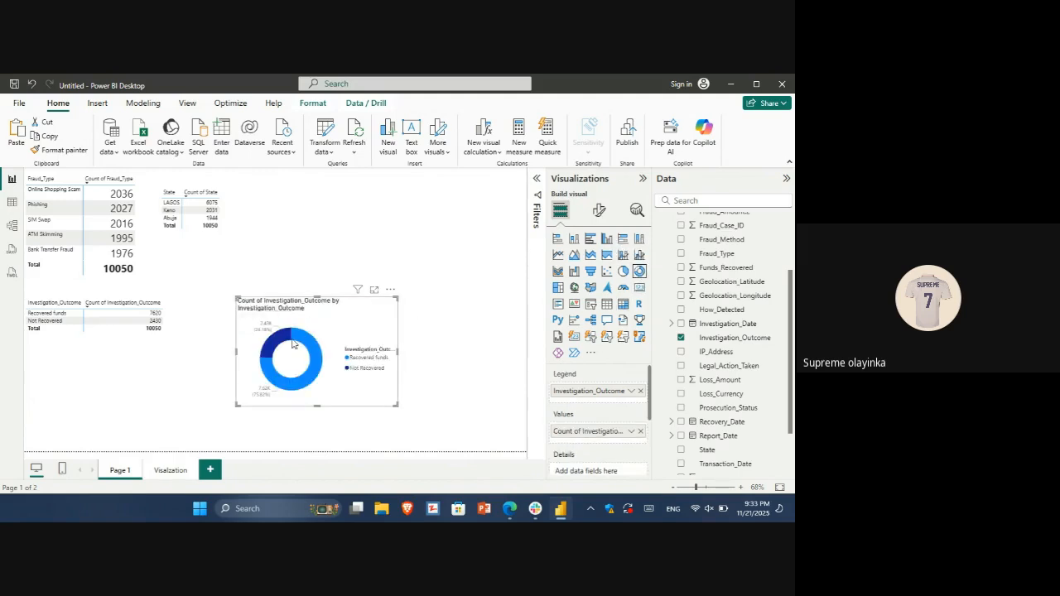
Move the Investigation_Outcome donut chart from Page 1 to the Visalzation page, placing it beside the Count of State funnel chart
mouse_move(292, 343)
key(Delete)
drag(271, 310, 168, 474)
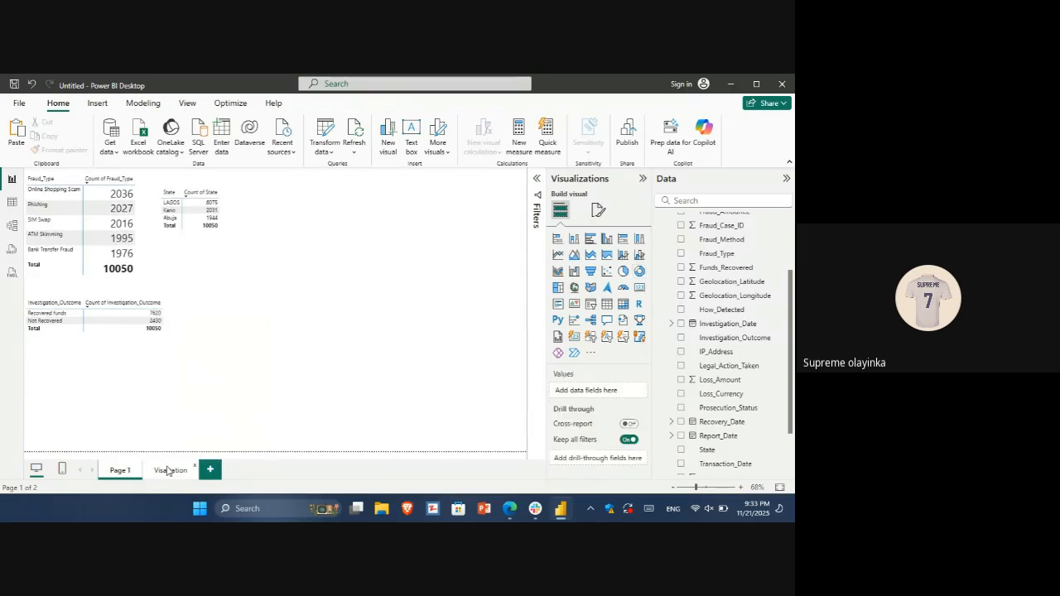
click(169, 470)
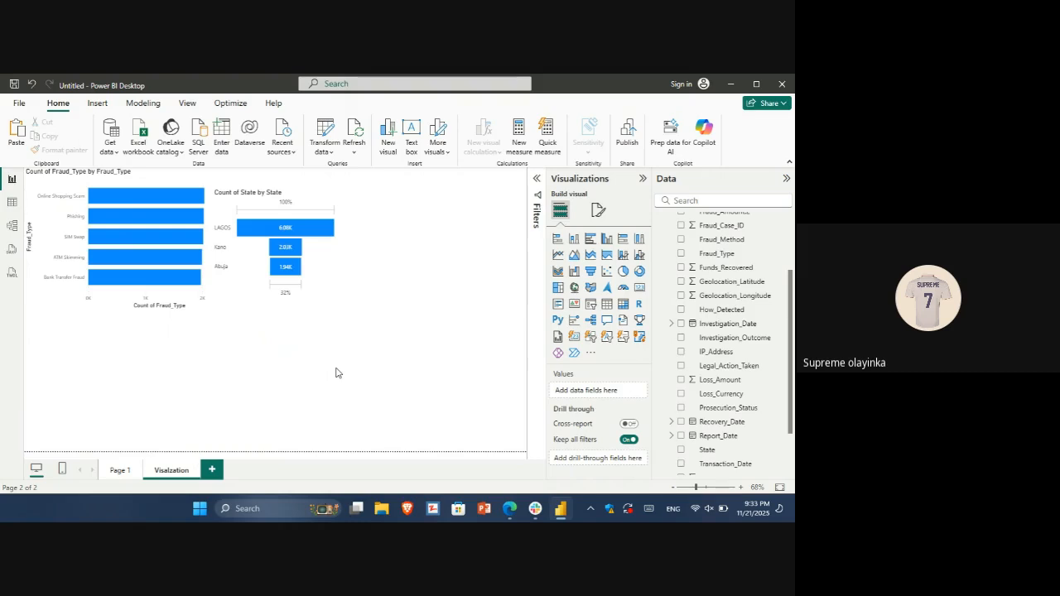
key(ctrl+v)
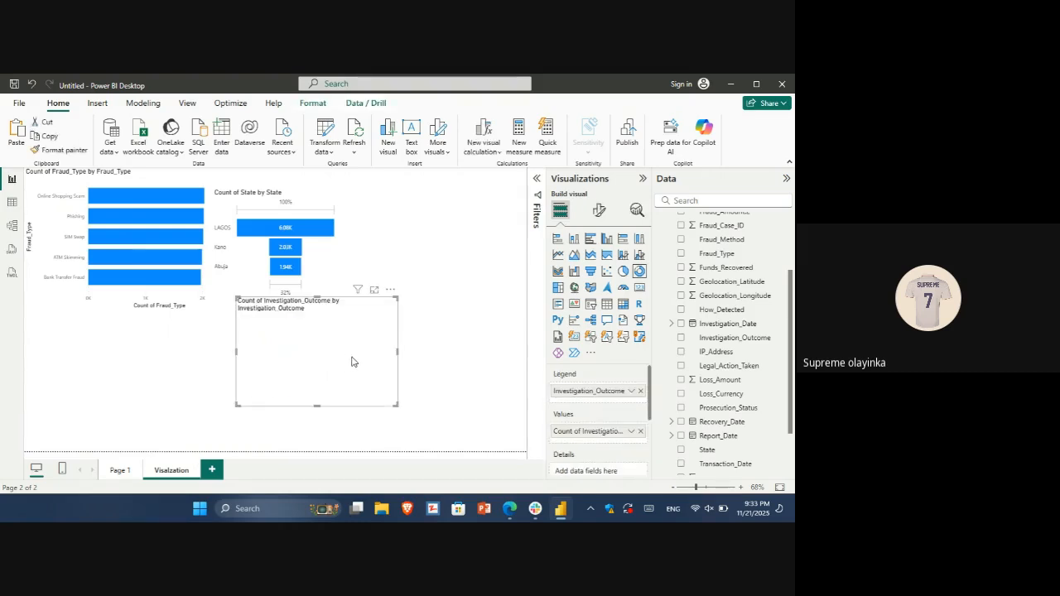
drag(357, 321, 479, 210)
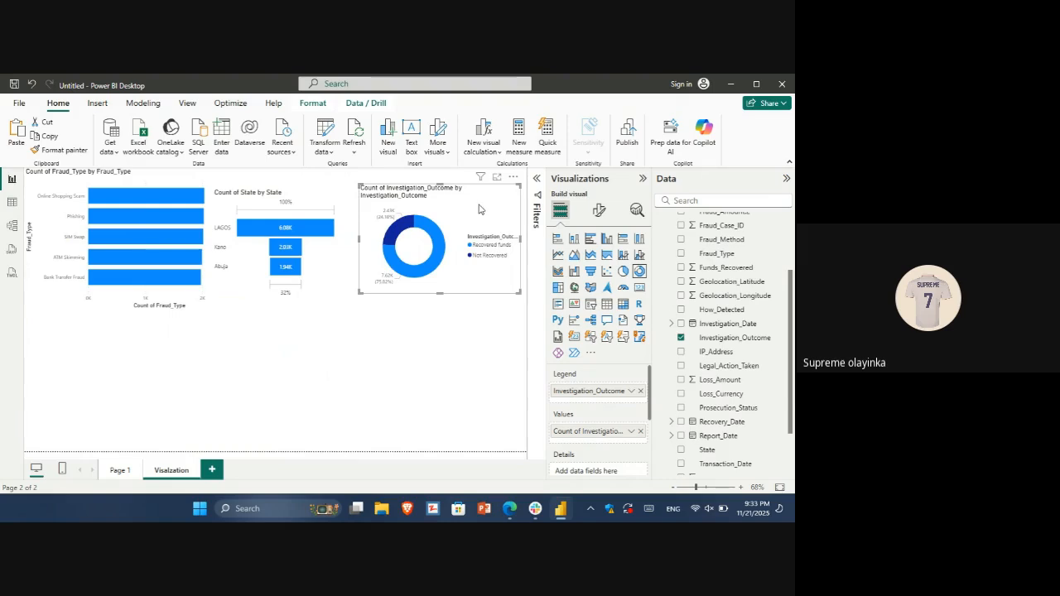
Add an empty matrix to Page 1 beside the Investigation_Outcome matrix and widen it
click(117, 470)
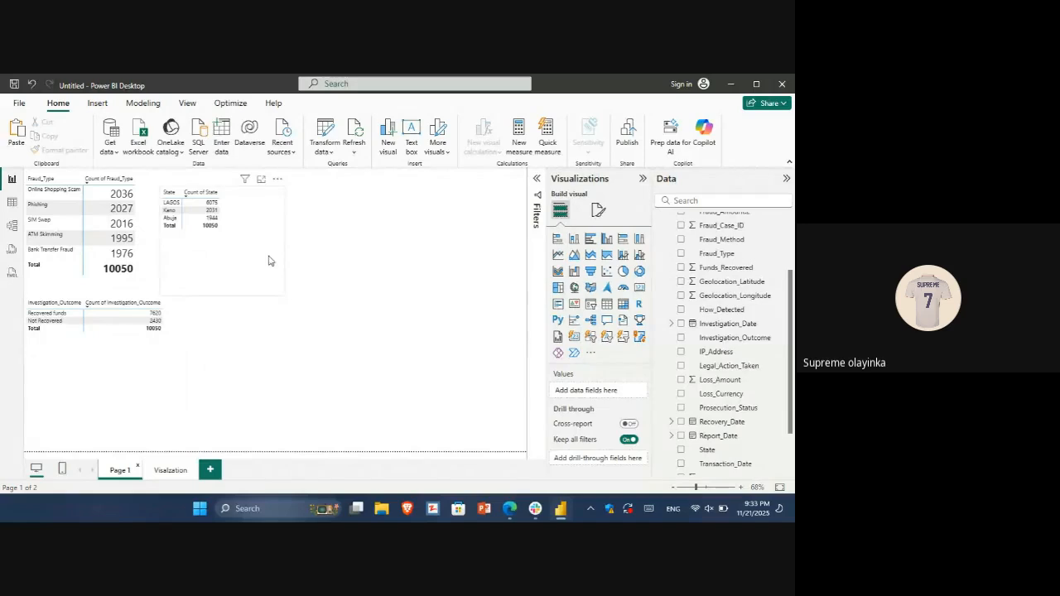
click(624, 304)
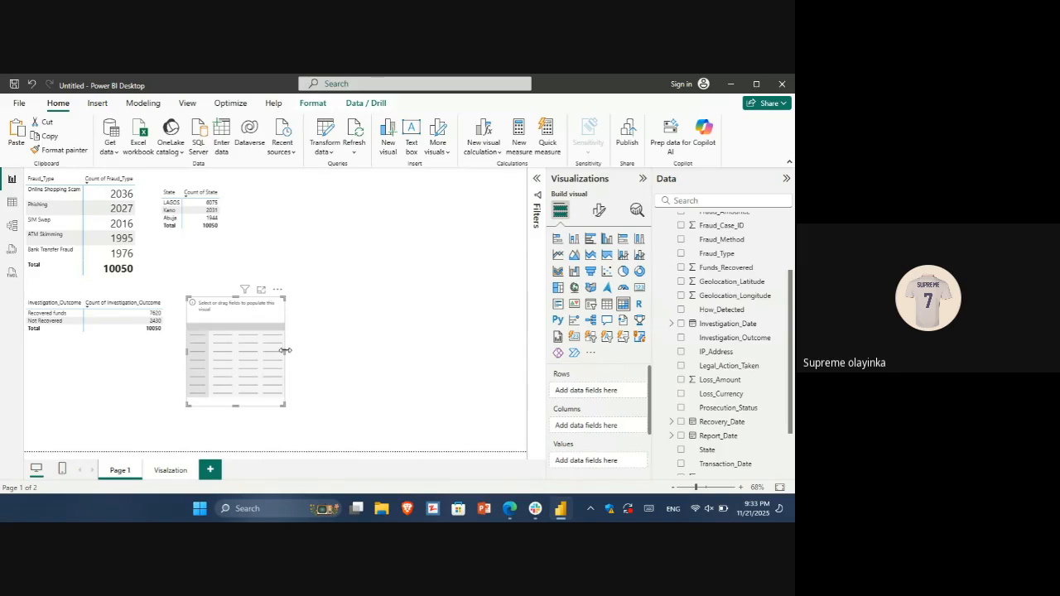
drag(284, 352, 348, 374)
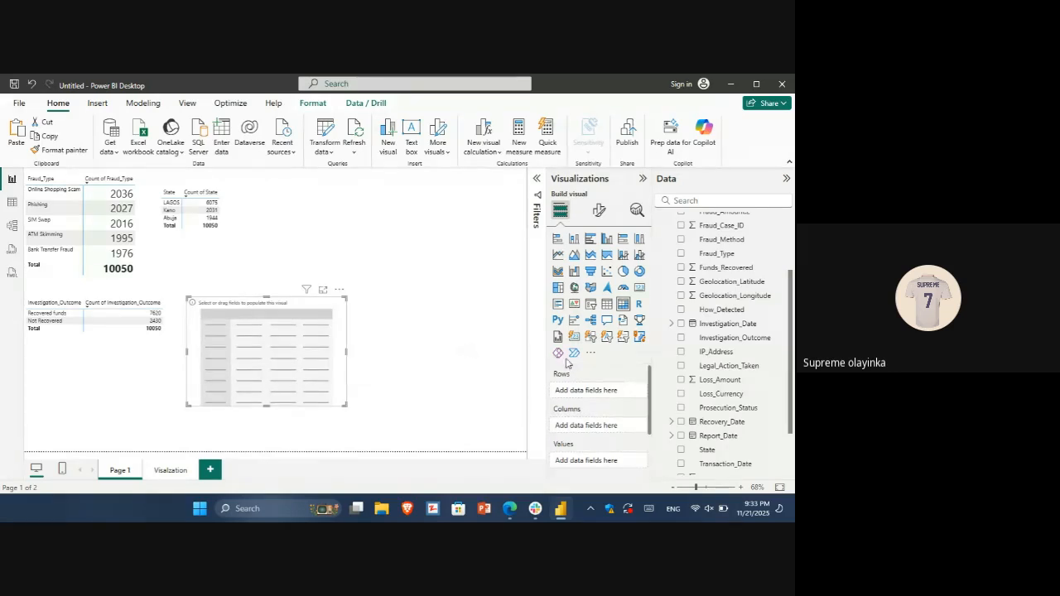
Check the distinct values of the Legal_Action_Taken column in the data table, and return to the report page
click(12, 202)
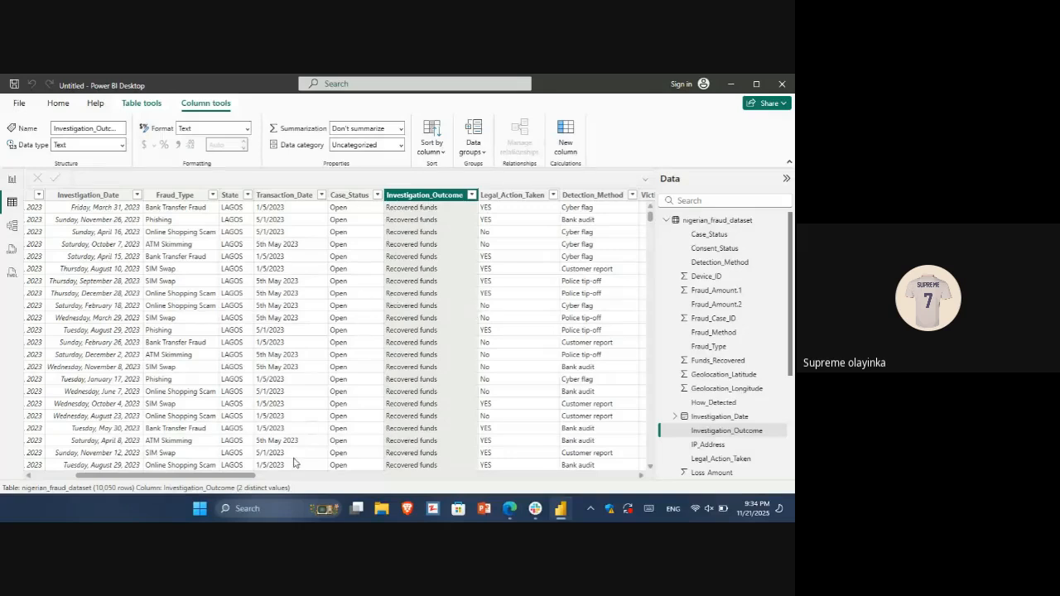
drag(249, 477, 345, 488)
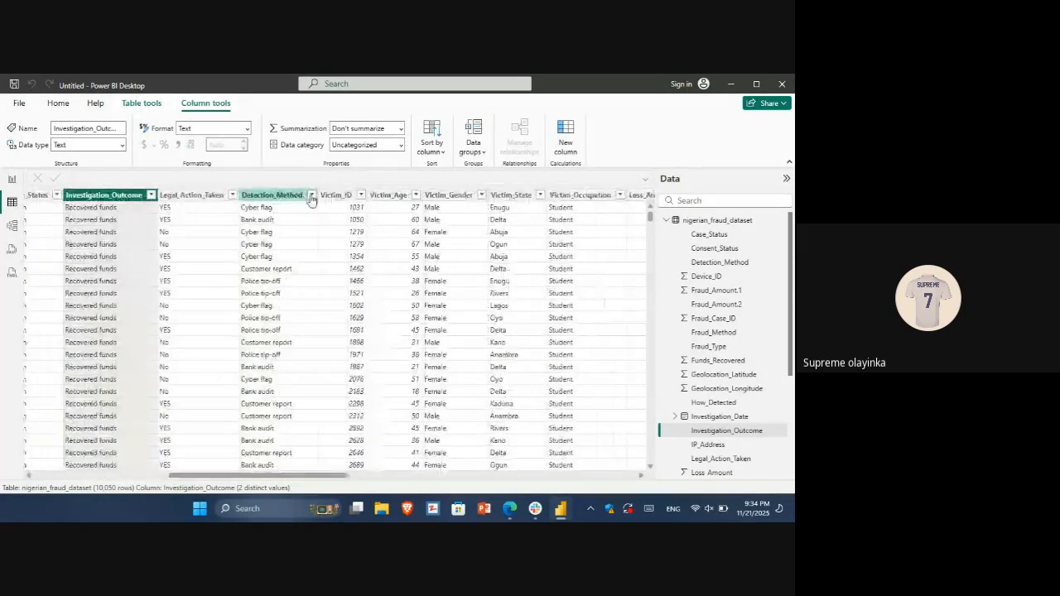
click(235, 196)
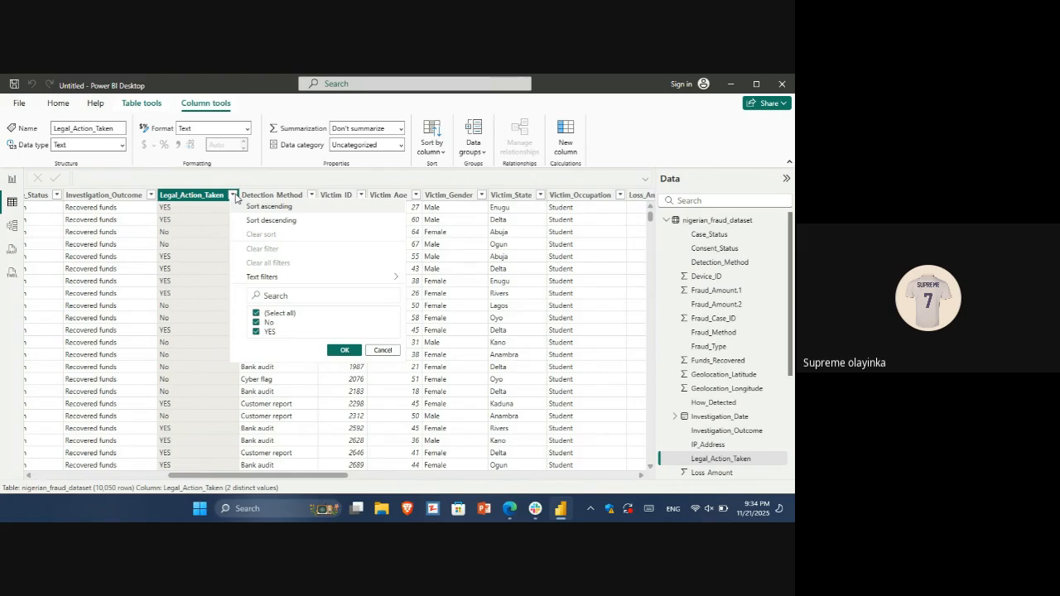
click(345, 350)
click(11, 180)
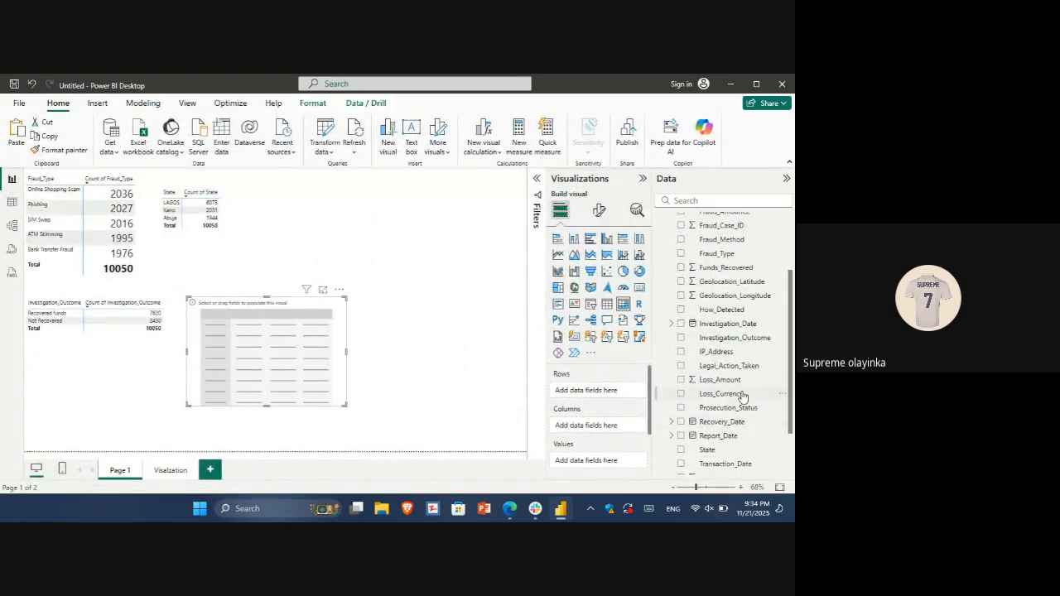
Put Legal_Action_Taken in the new matrix's rows and its Count in the values, and sort by the count
drag(719, 367, 592, 393)
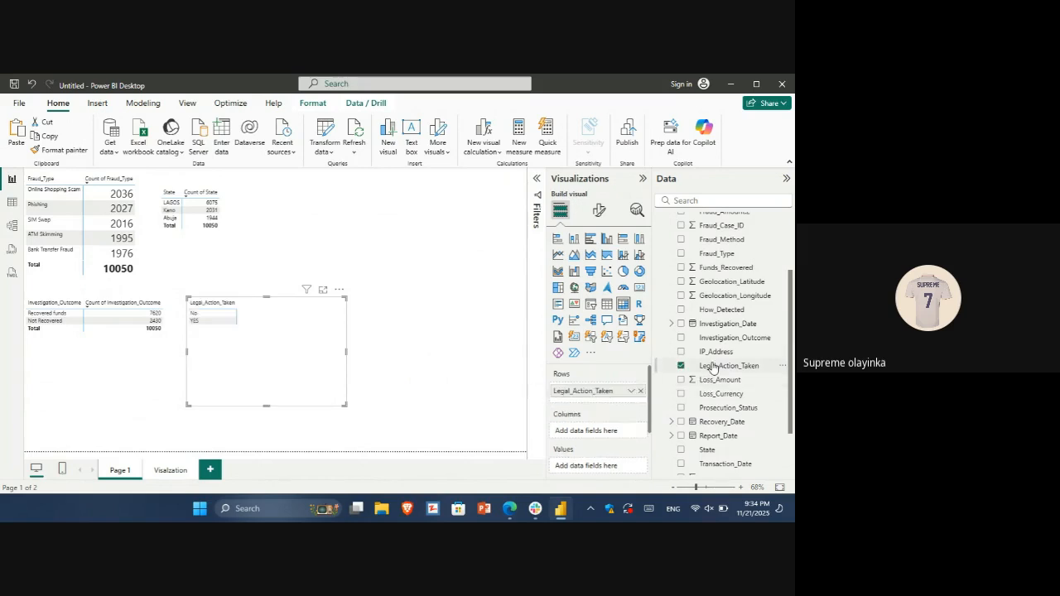
drag(712, 367, 600, 468)
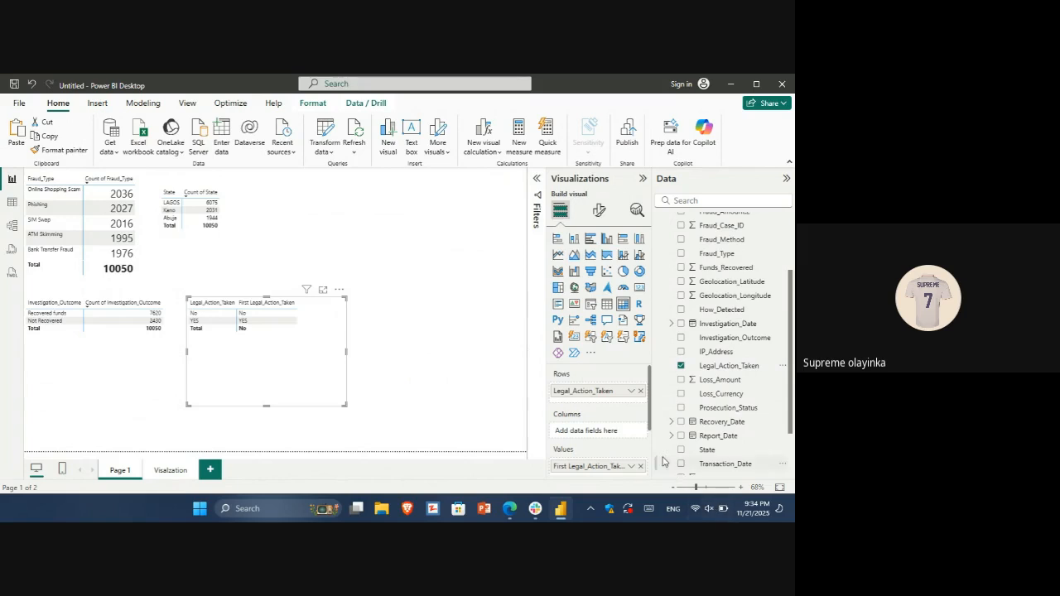
click(631, 466)
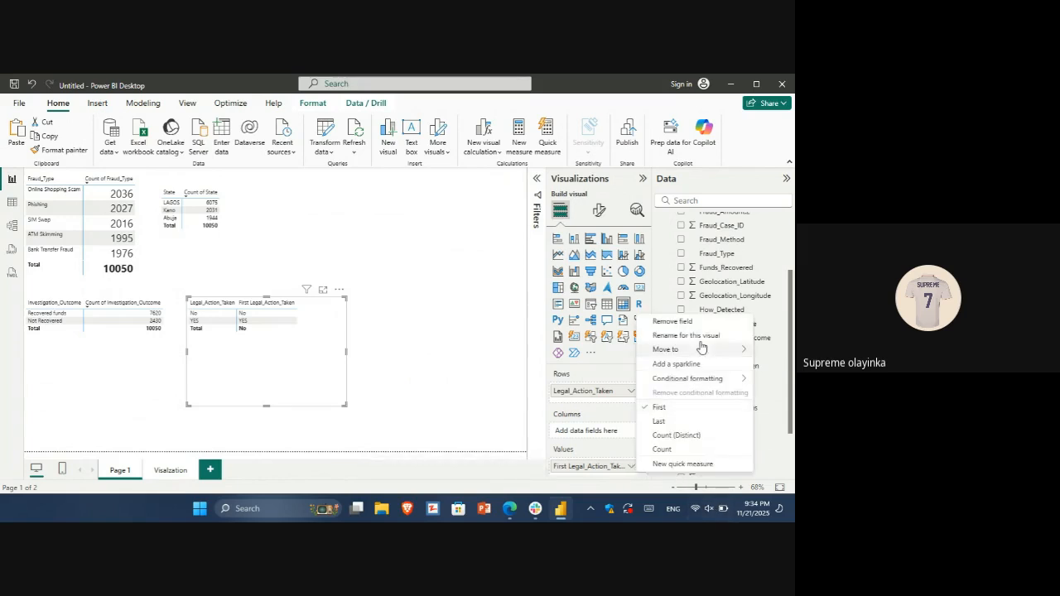
click(663, 448)
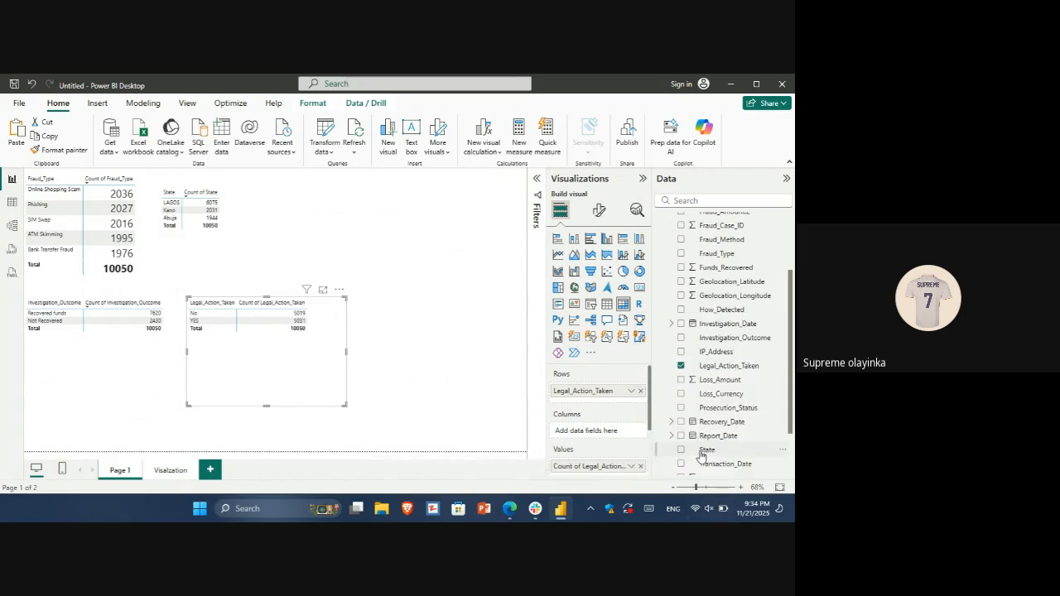
click(242, 305)
click(241, 310)
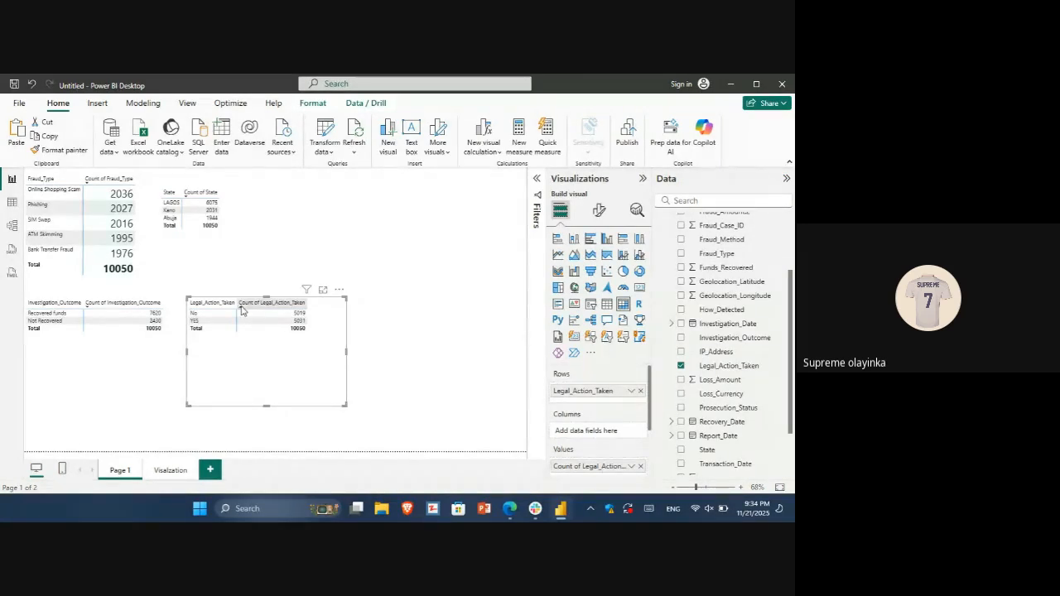
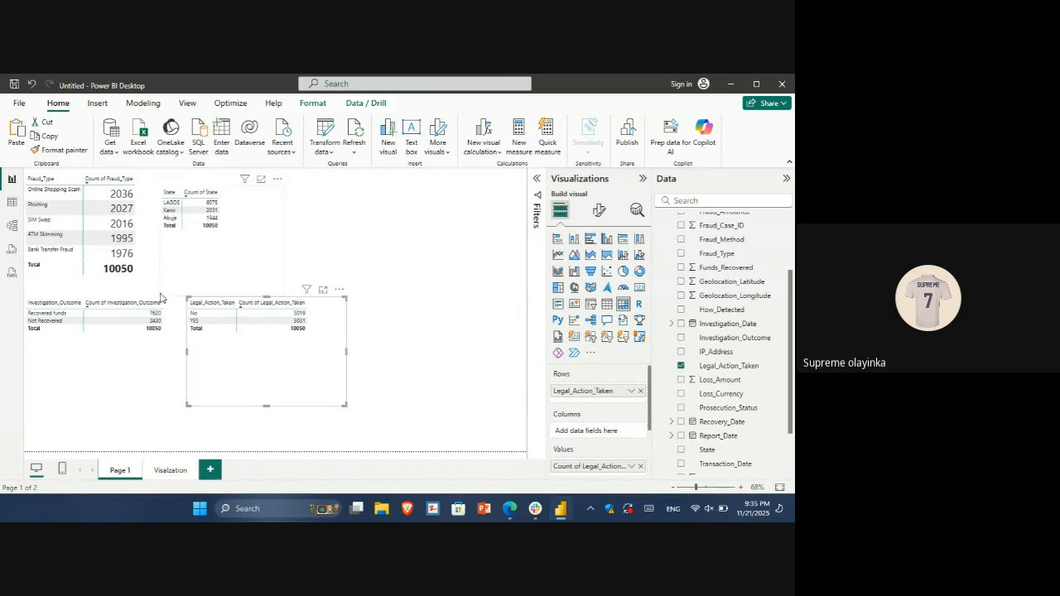
Duplicate the Legal_Action_Taken matrix on Page 1, turn the copy into a donut chart and set it beside the original
click(115, 359)
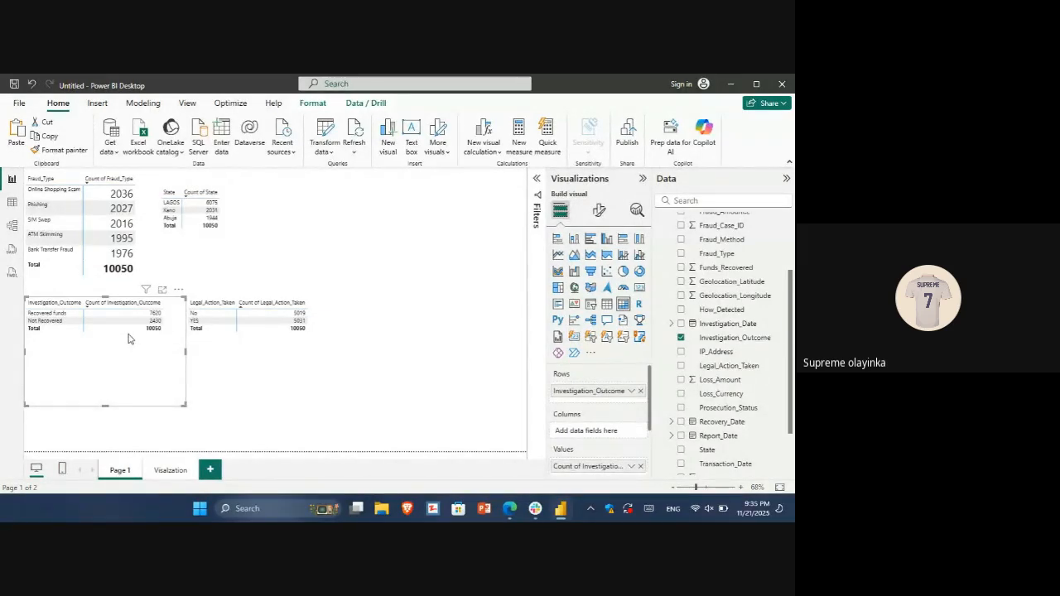
click(233, 347)
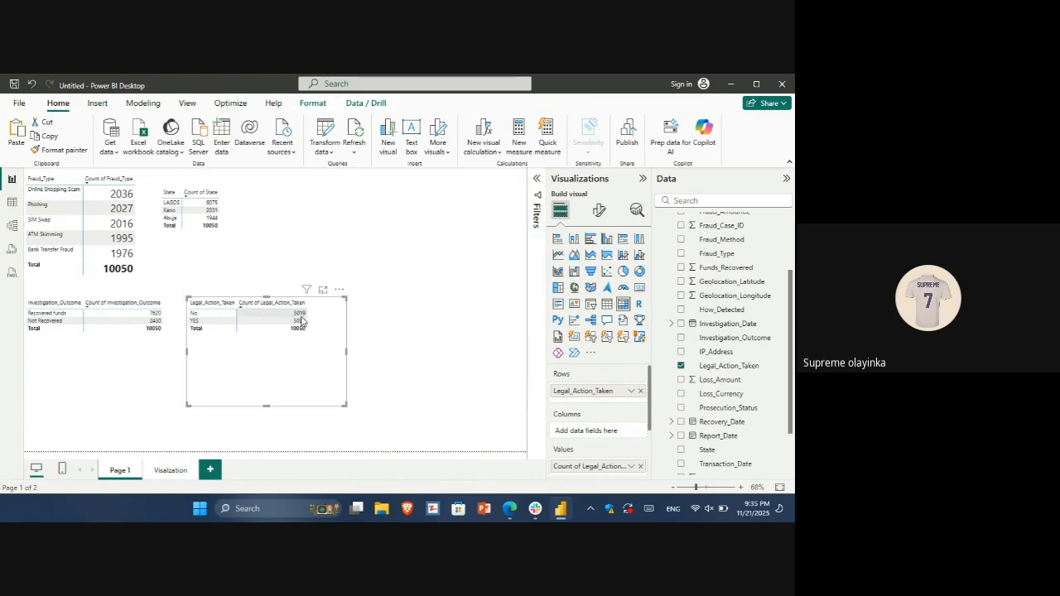
drag(302, 322, 306, 326)
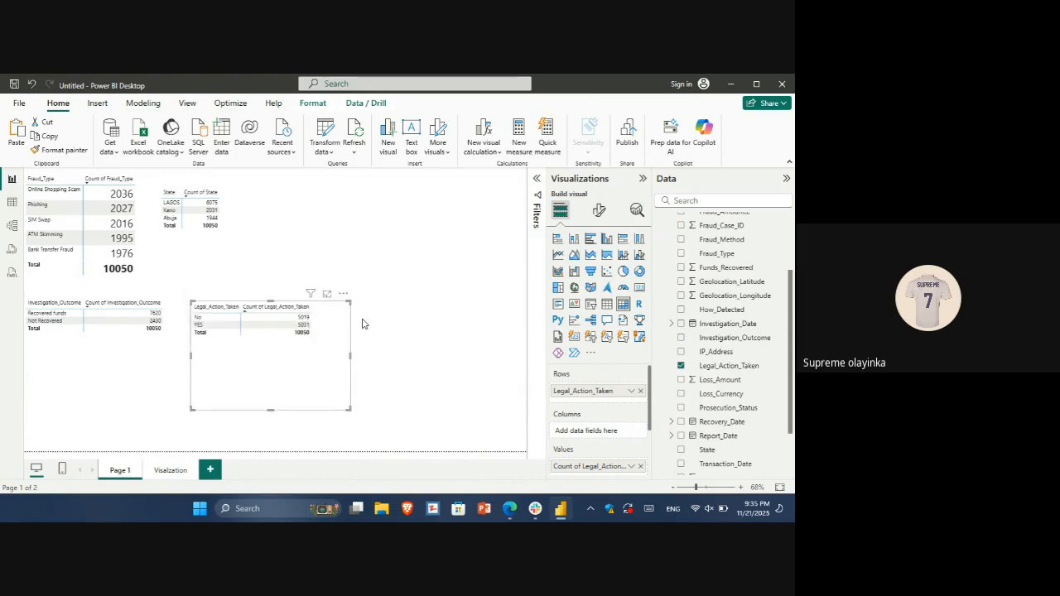
click(640, 271)
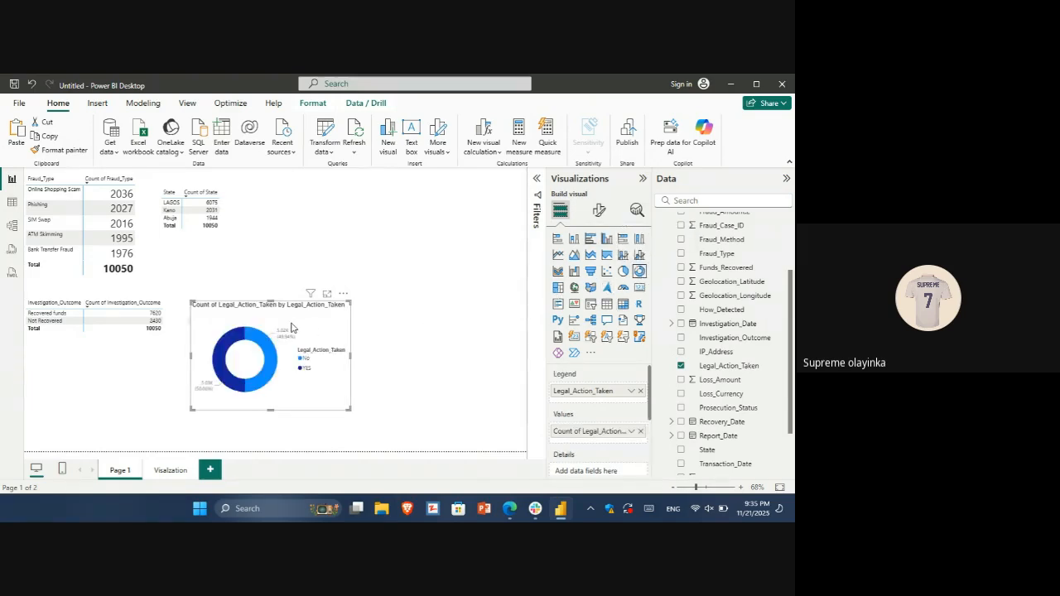
drag(342, 319, 420, 294)
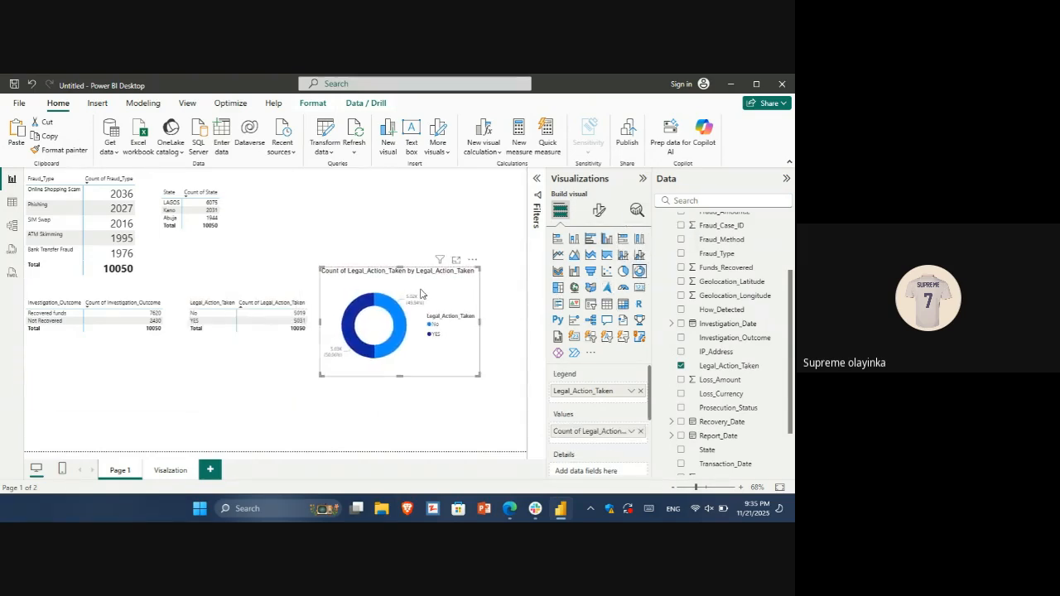
Move the Legal_Action_Taken donut chart from Page 1 to the Visalzation page, placing it below the Fraud_Type bar chart
key(Delete)
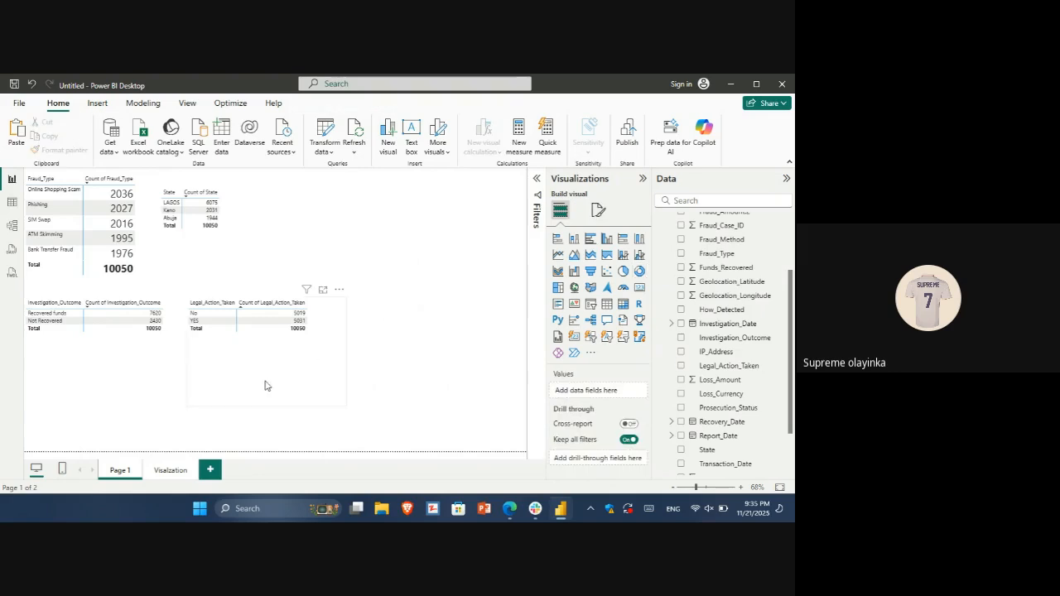
click(171, 470)
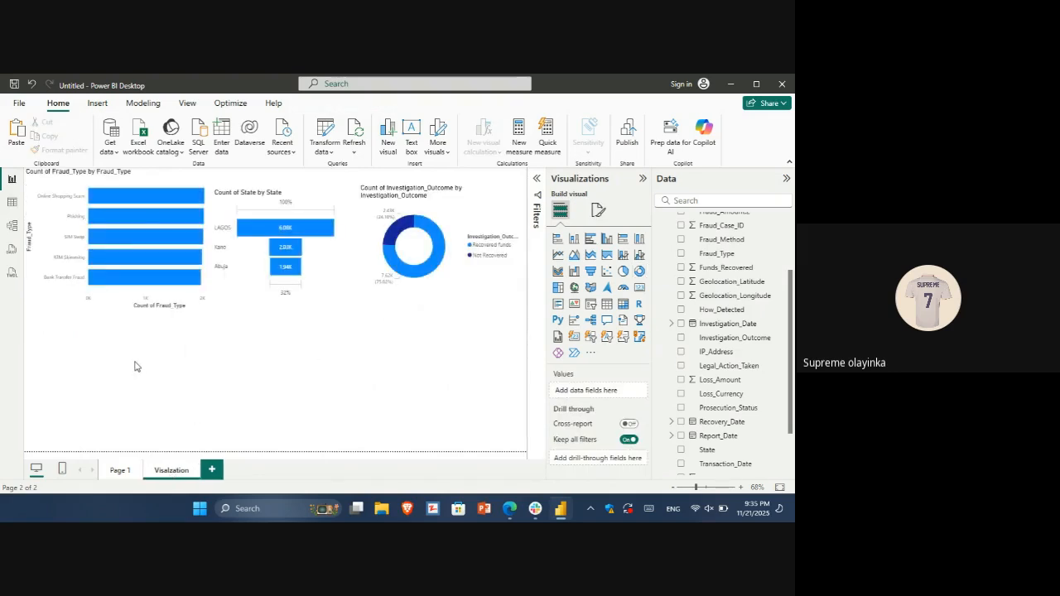
key(ctrl+v)
drag(392, 349, 116, 412)
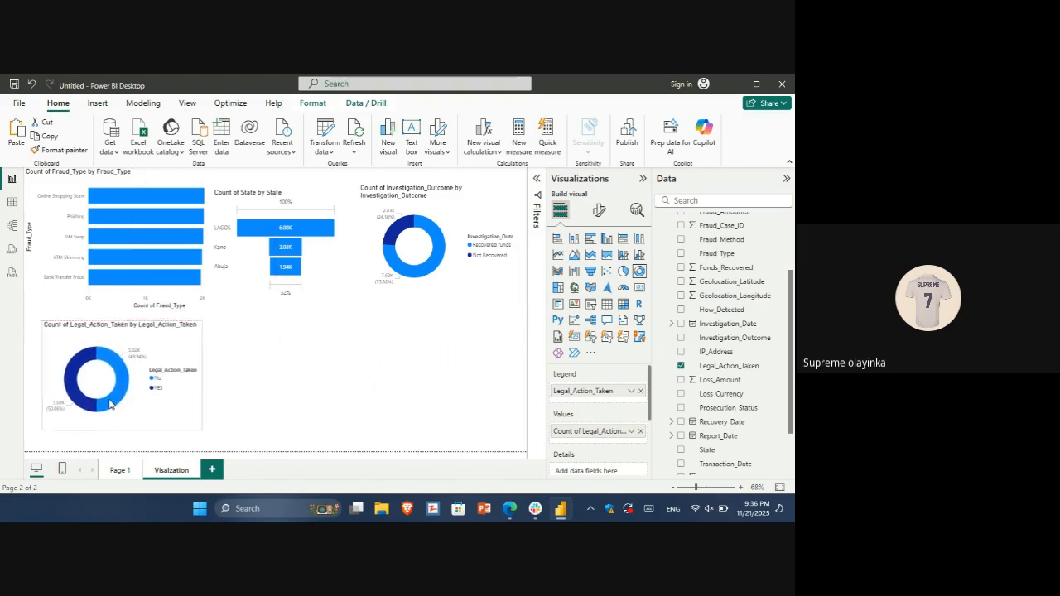
Return to Page 1 and check the Detection_Method column in the data table before going back to the report
click(126, 472)
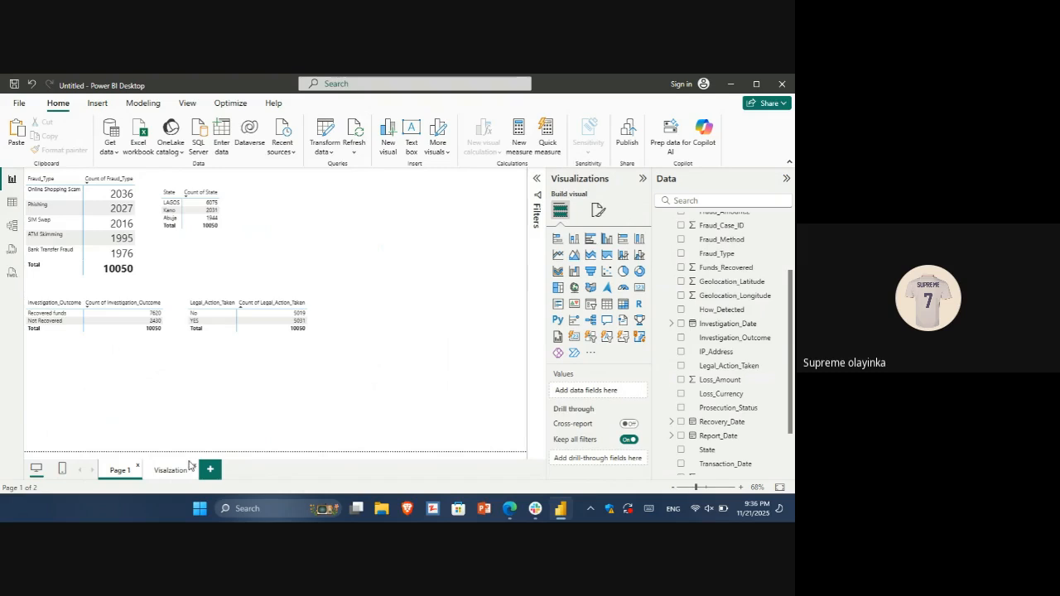
click(10, 202)
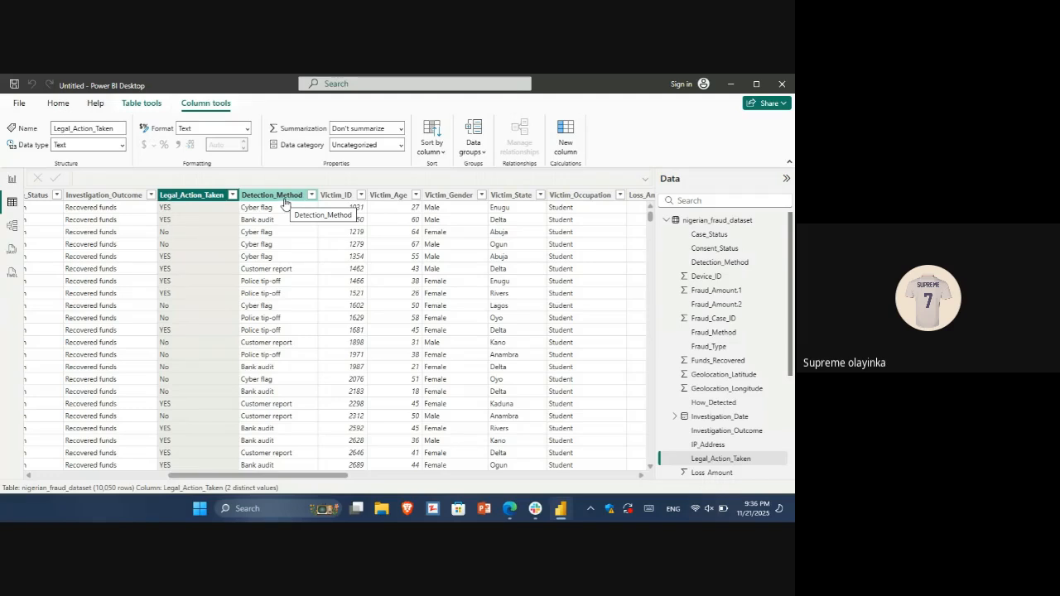
click(7, 178)
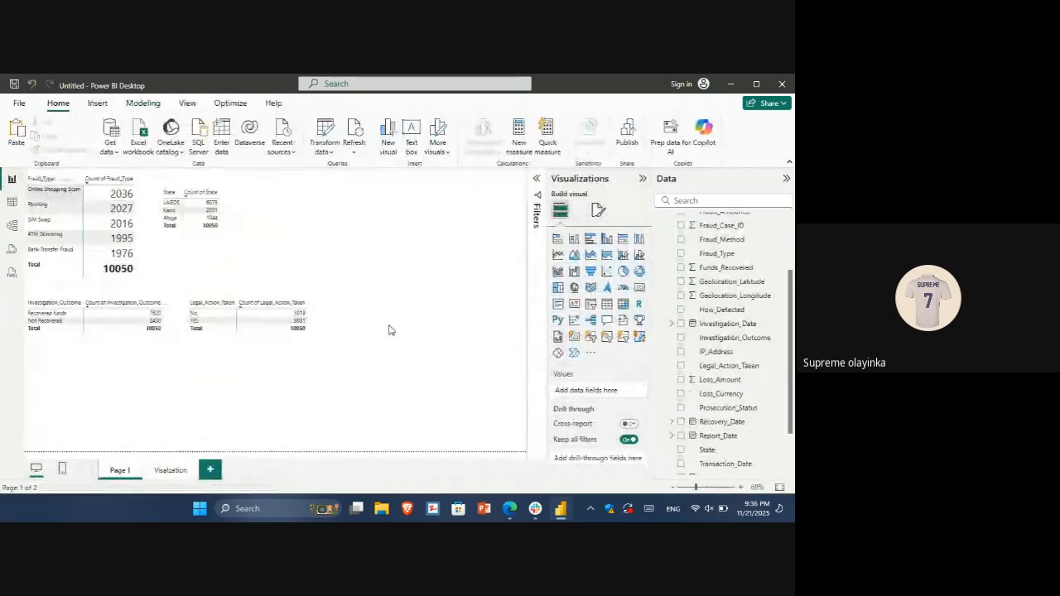
Add a new matrix to Page 1 beside the State matrix, with Detection_Method in its rows
click(623, 305)
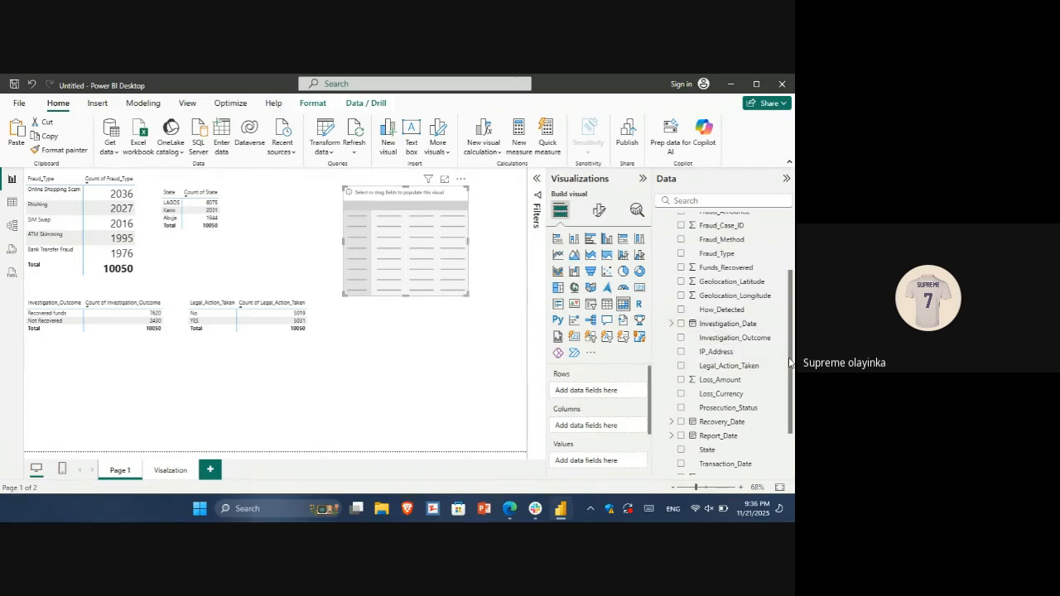
scroll(791, 363, down, 1)
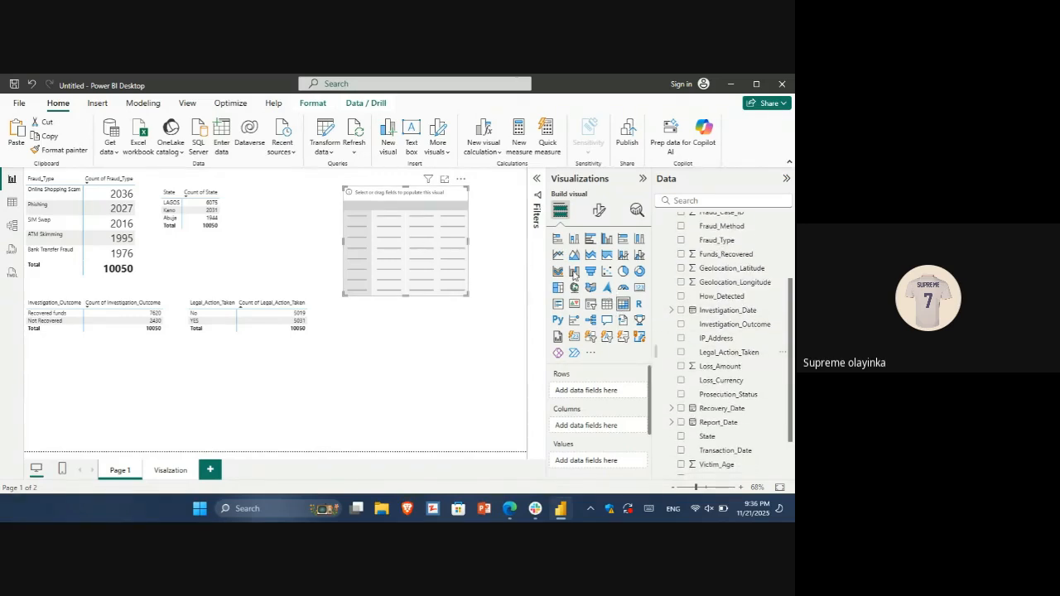
click(11, 202)
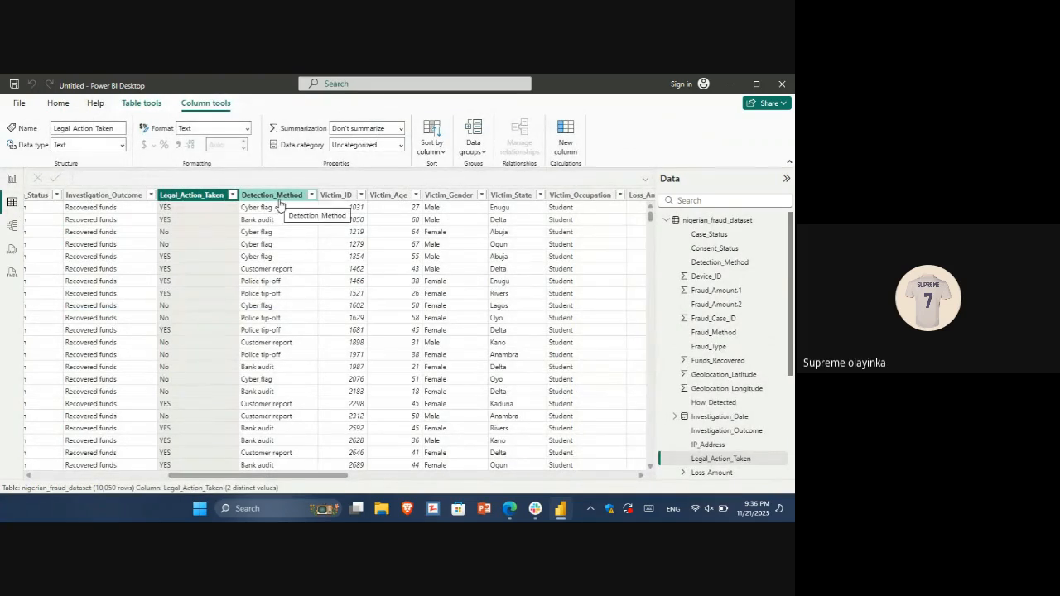
click(10, 180)
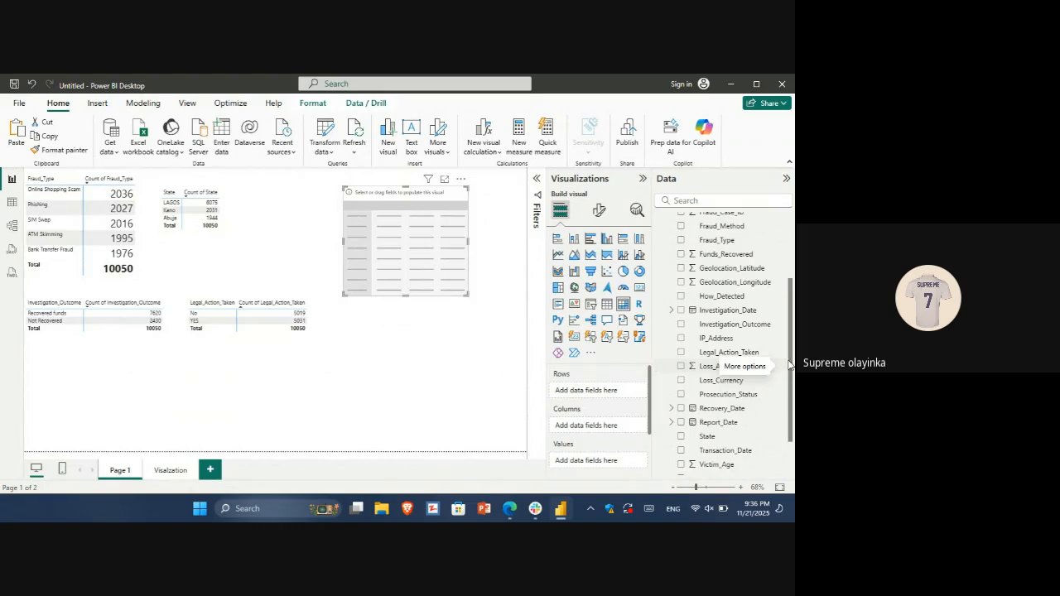
drag(788, 366, 793, 296)
click(681, 263)
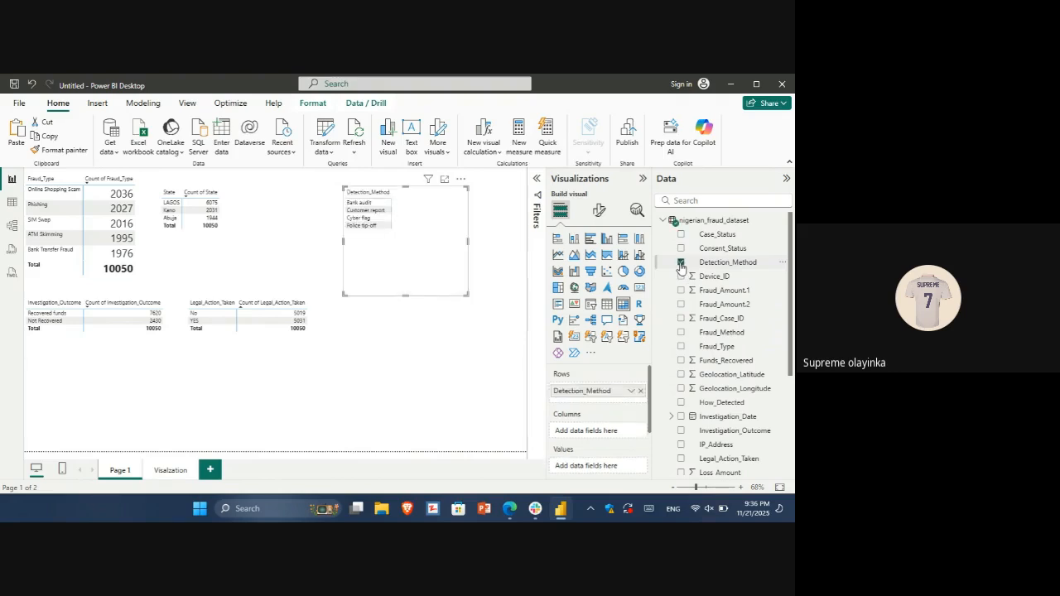
click(681, 263)
click(681, 263)
Add Detection_Method to the matrix's values as a Count, and sort the matrix by that count in descending order
drag(722, 264, 603, 469)
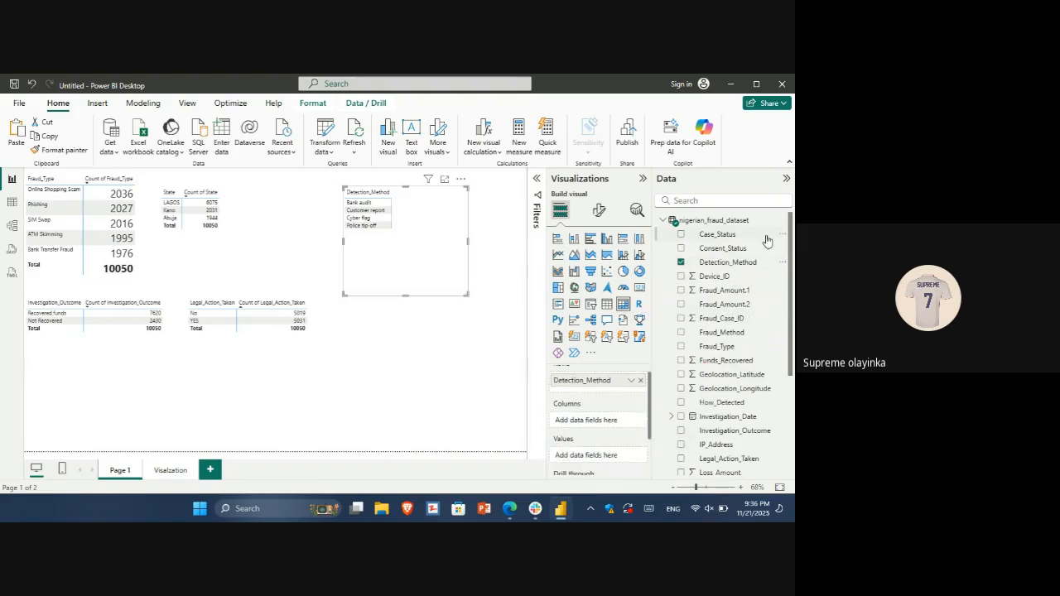
drag(740, 266, 618, 455)
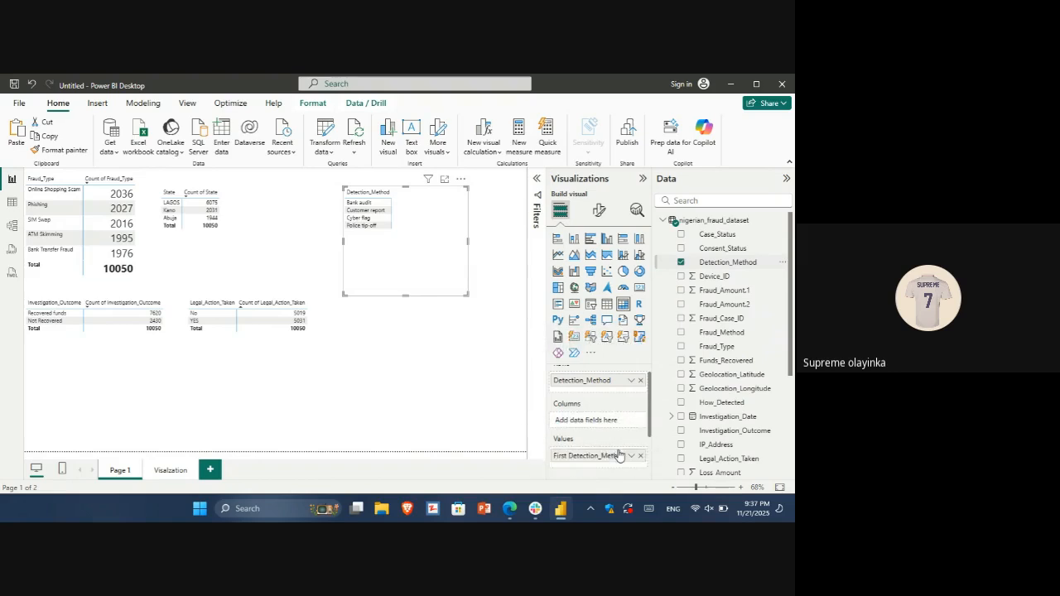
click(631, 456)
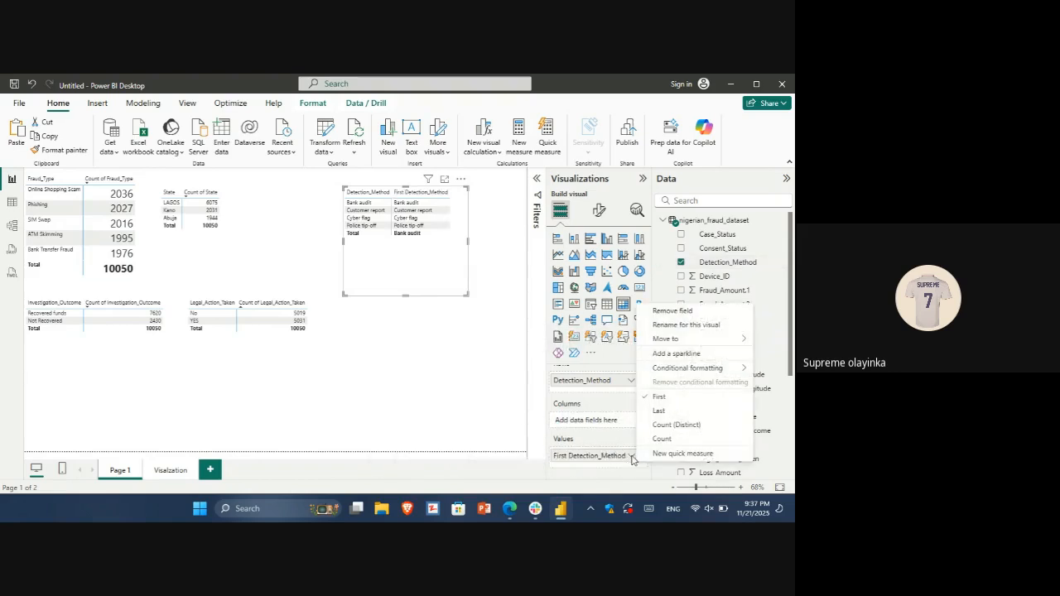
click(681, 441)
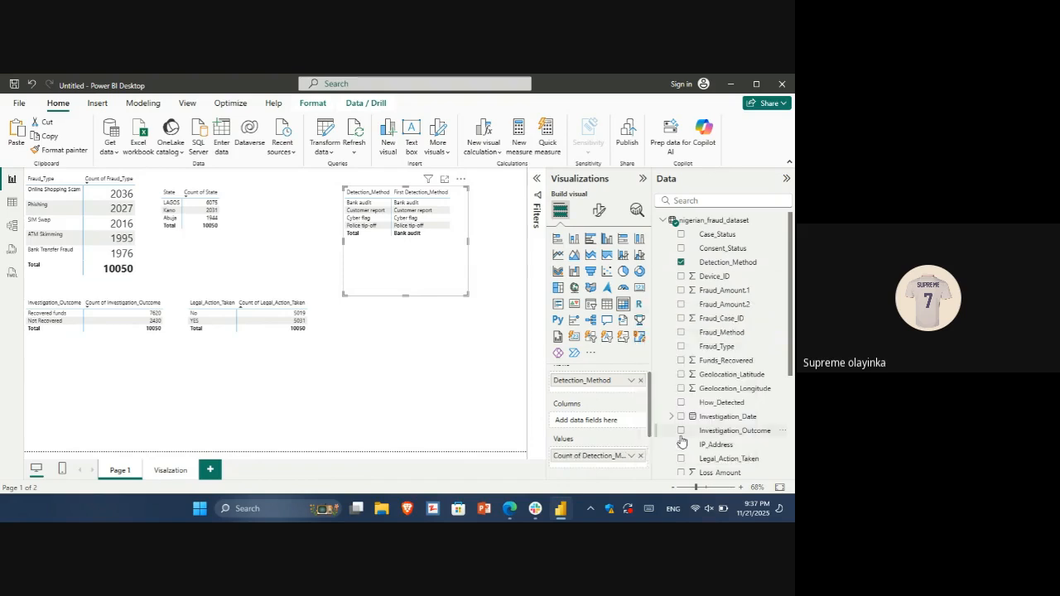
click(444, 179)
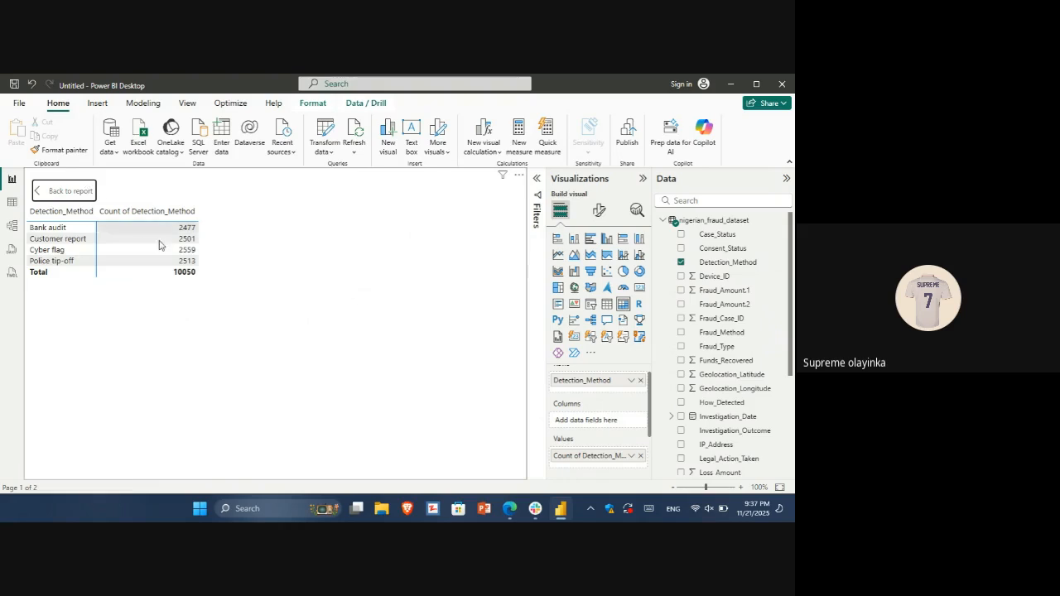
click(104, 221)
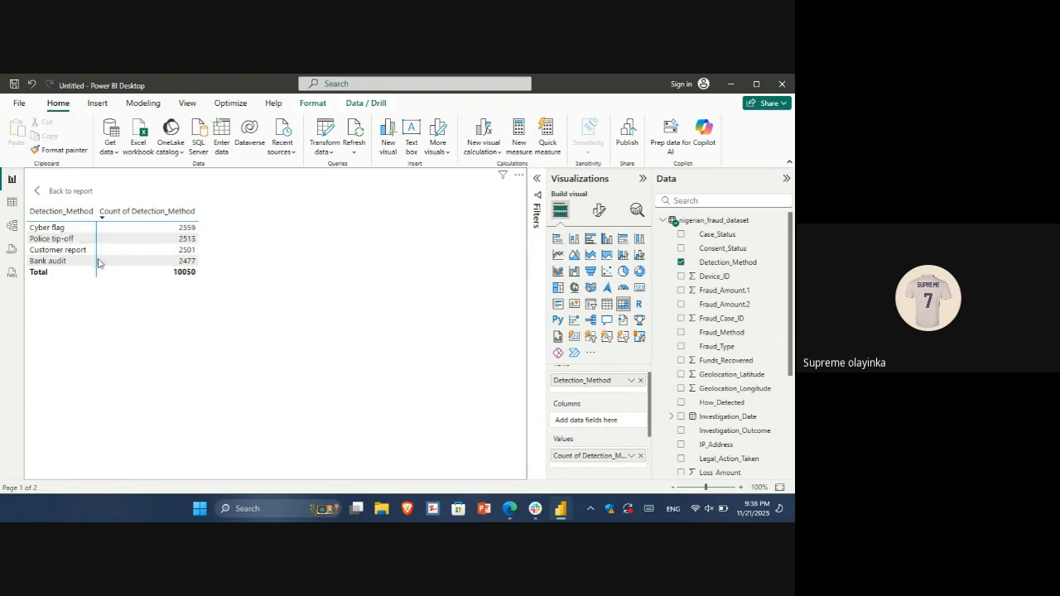
click(43, 192)
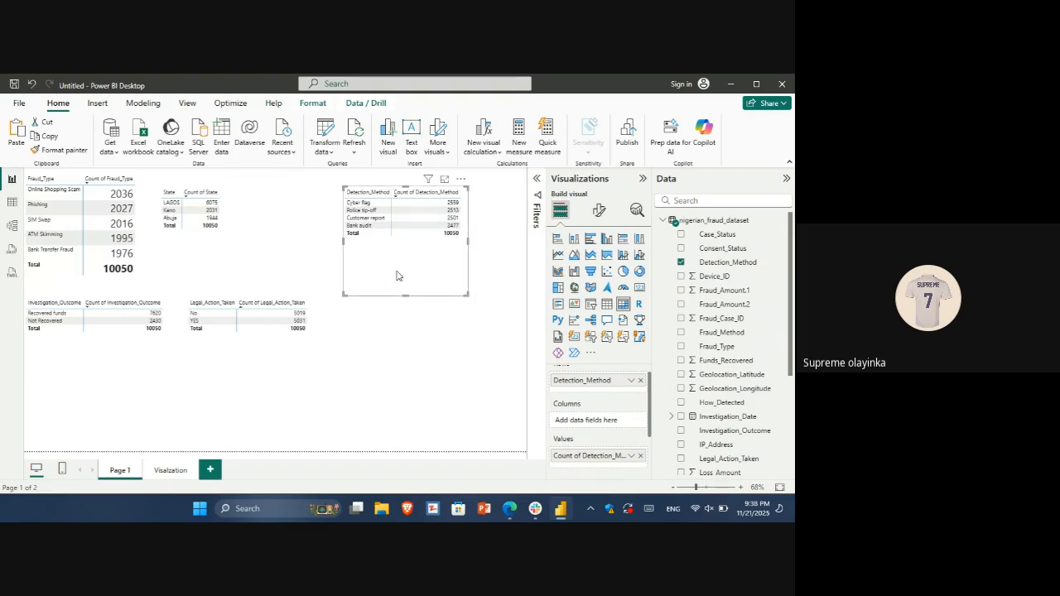
Duplicate the Detection_Method matrix, turn the copy into a clustered column chart and cut it from Page 1
drag(397, 276, 401, 279)
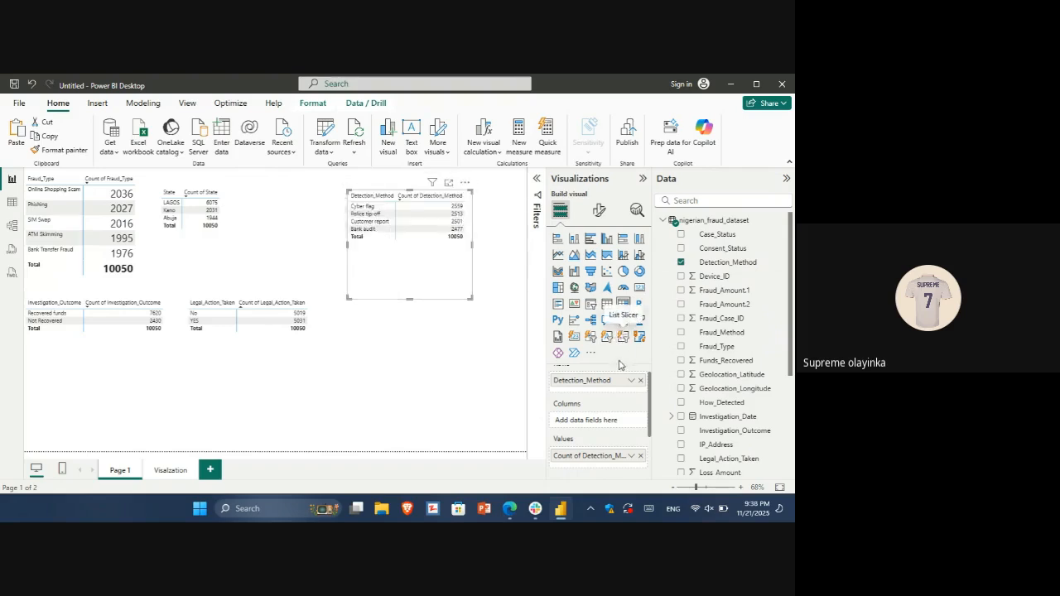
click(607, 239)
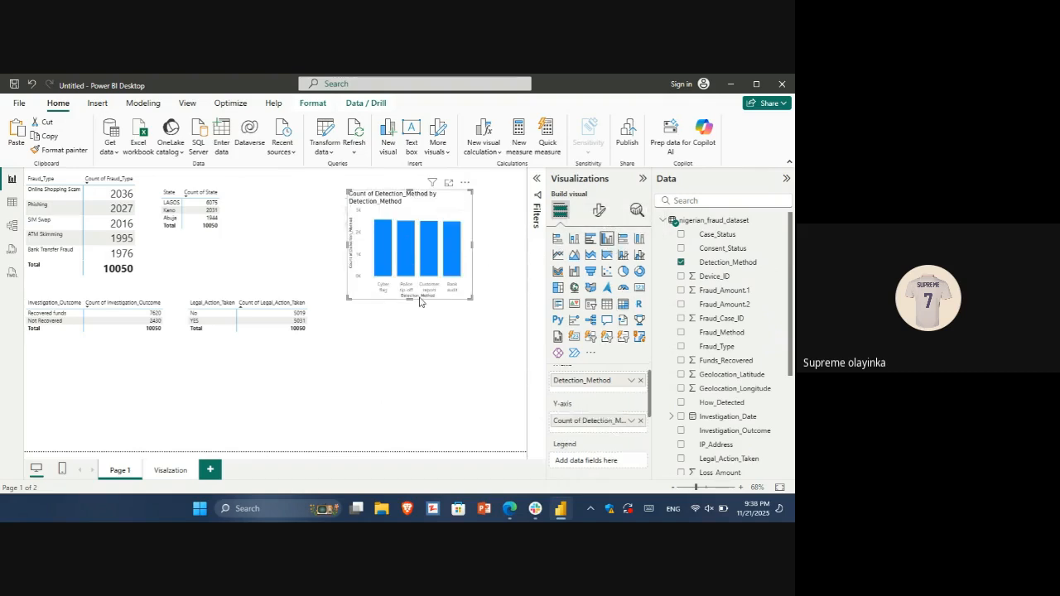
key(ctrl+z)
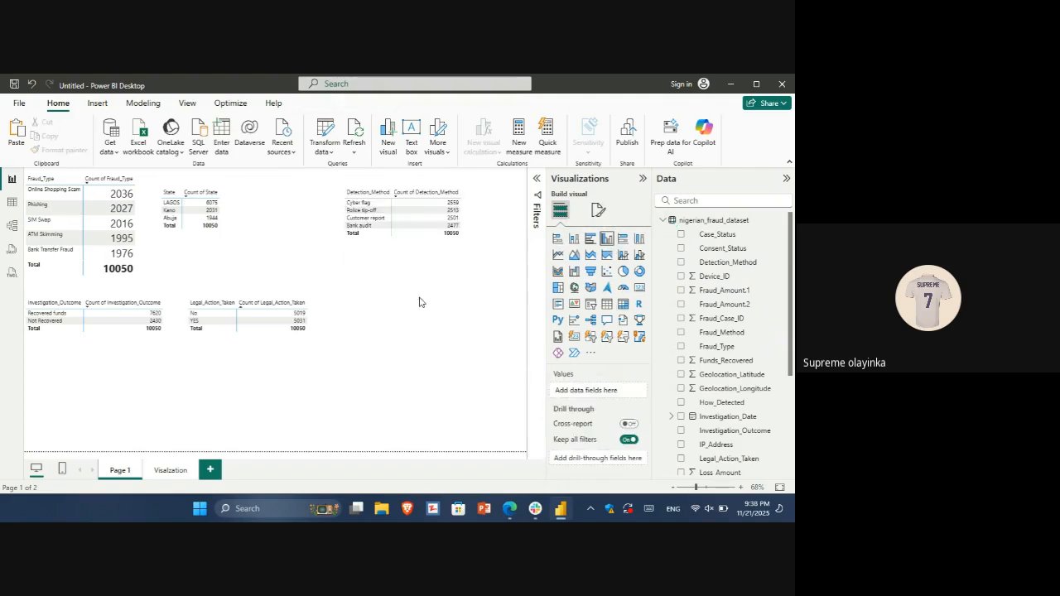
Paste the Detection_Method column chart on the Visalzation page, place it below the State funnel chart and widen it
click(174, 471)
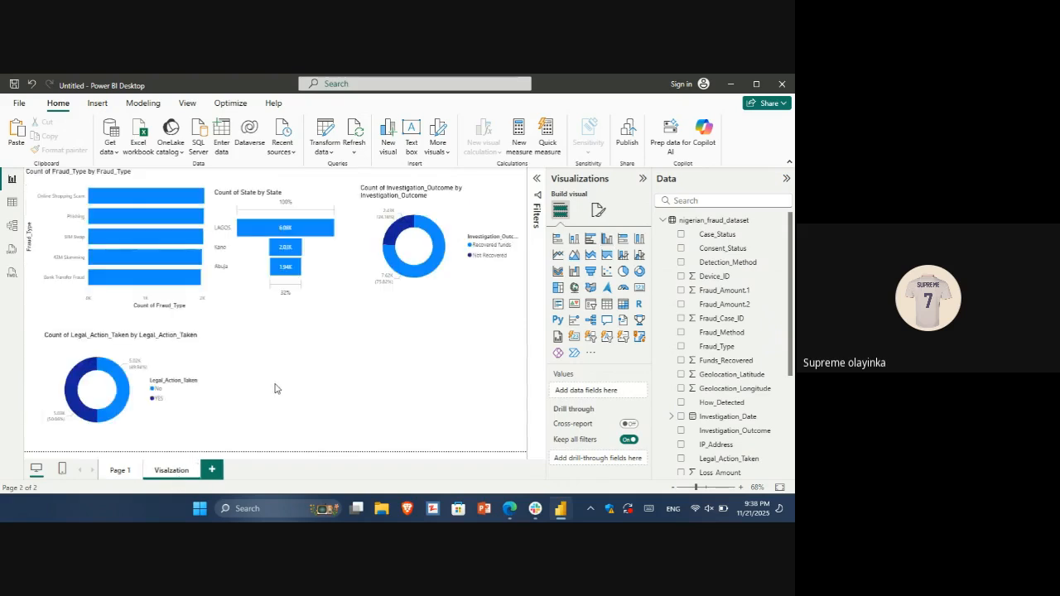
key(ctrl+v)
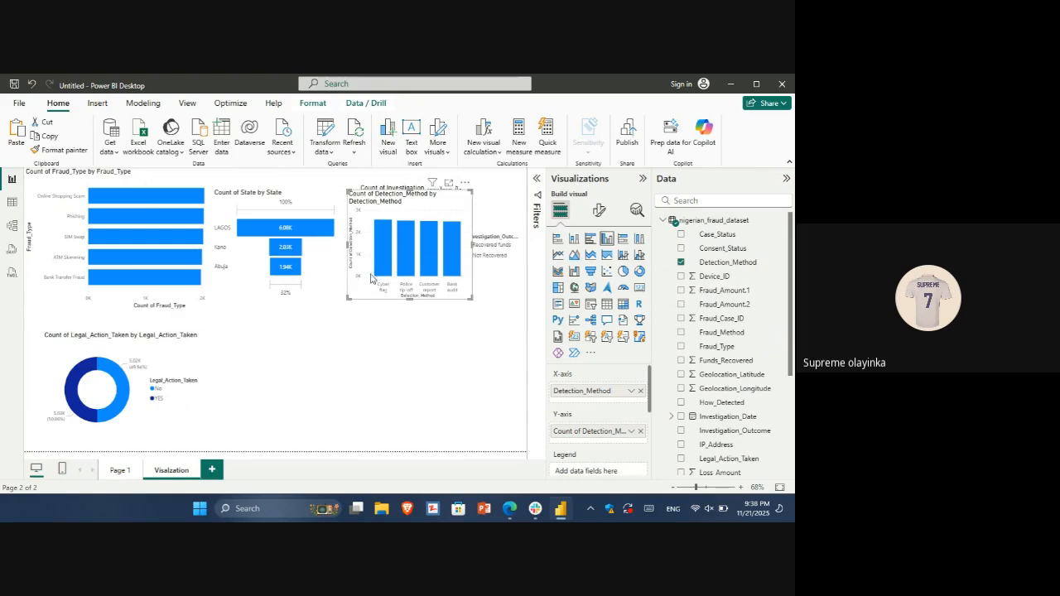
drag(370, 285, 234, 430)
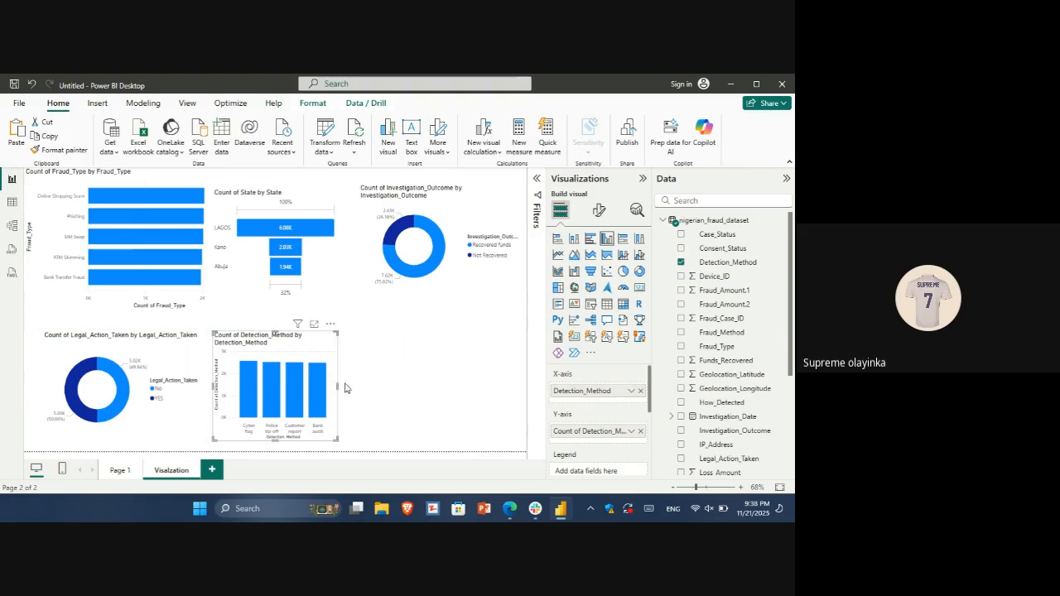
drag(338, 392, 370, 390)
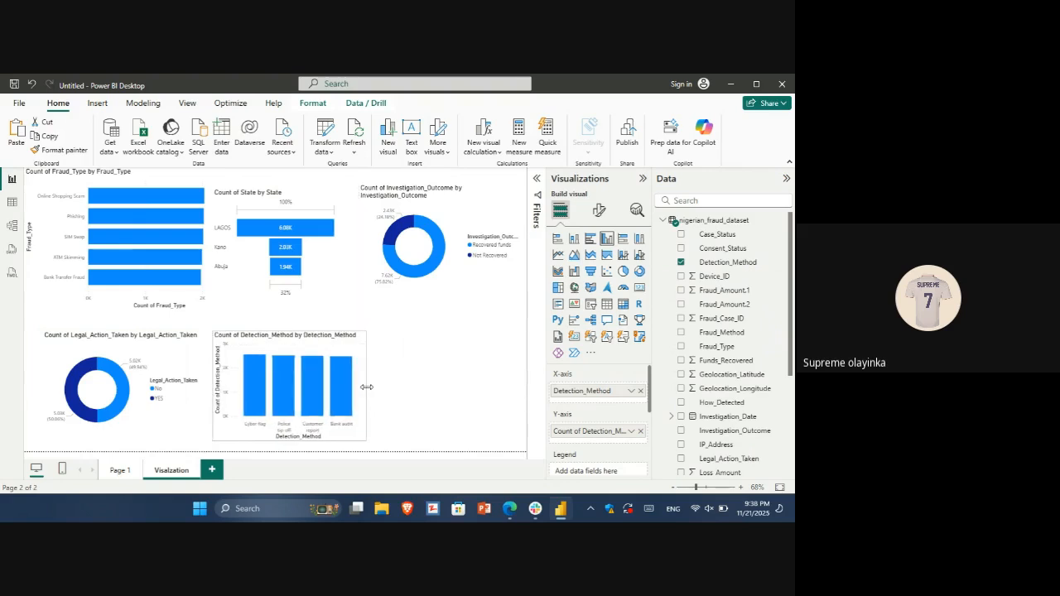
Widen the Count of State funnel chart to about the width of the Detection_Method column chart below it
click(339, 247)
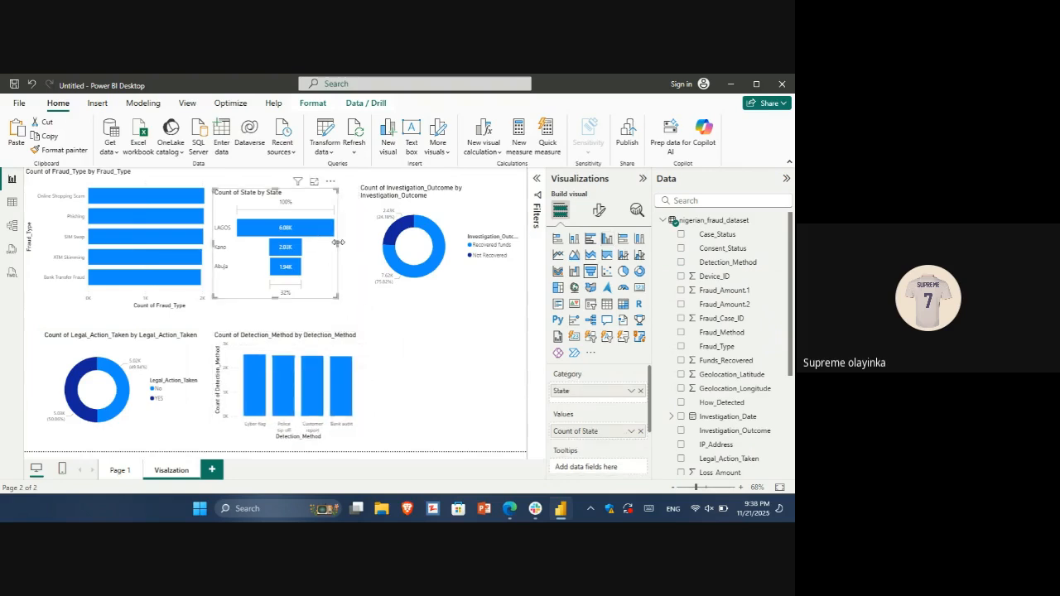
drag(357, 249, 370, 247)
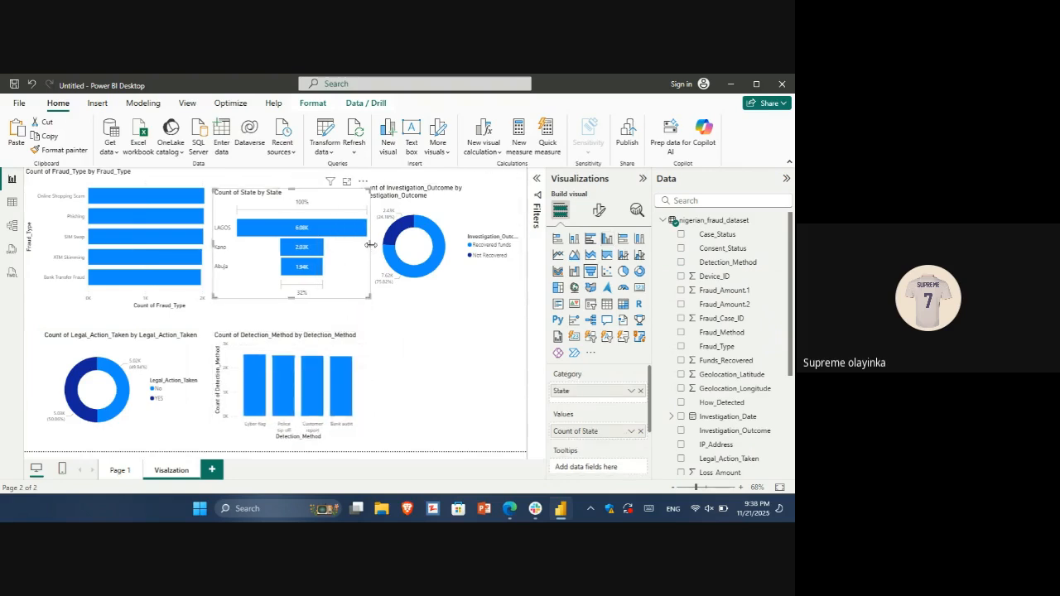
click(451, 354)
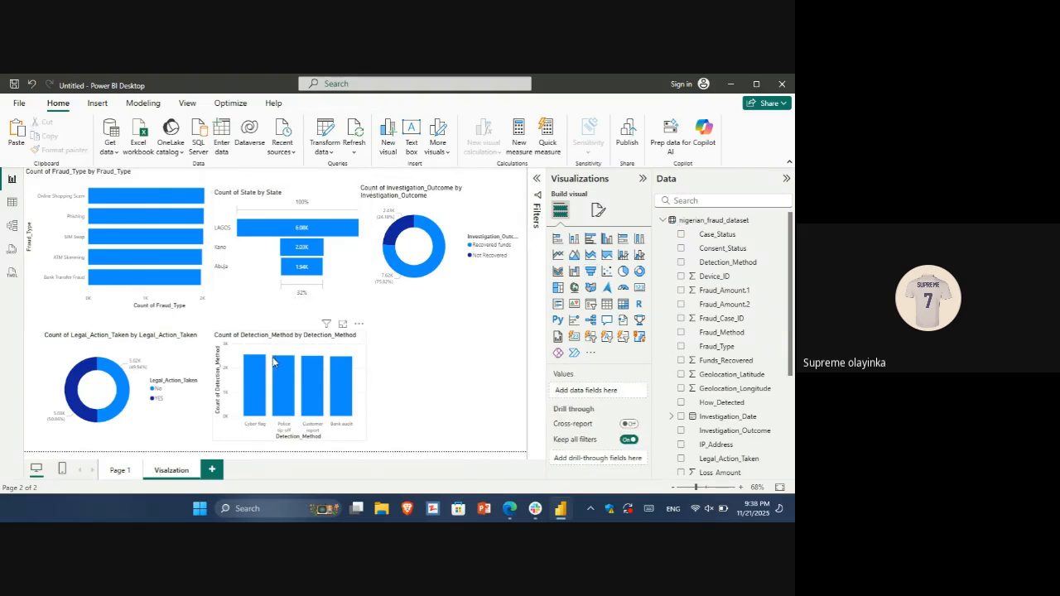
Examine the victim and loss columns of nigerian_fraud_dataset in the table data
mouse_move(283, 386)
click(11, 202)
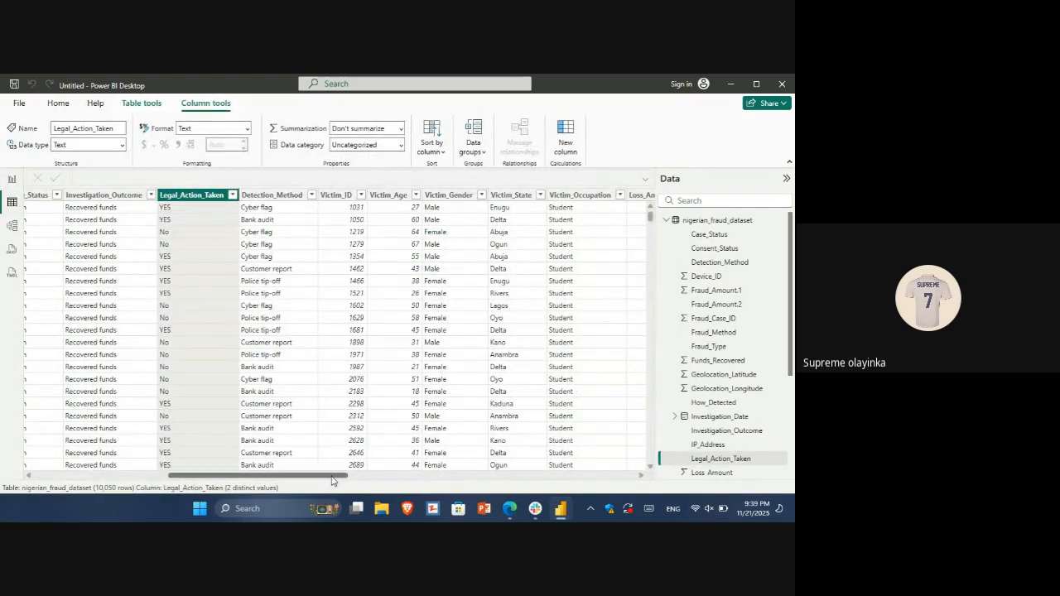
drag(331, 479, 360, 480)
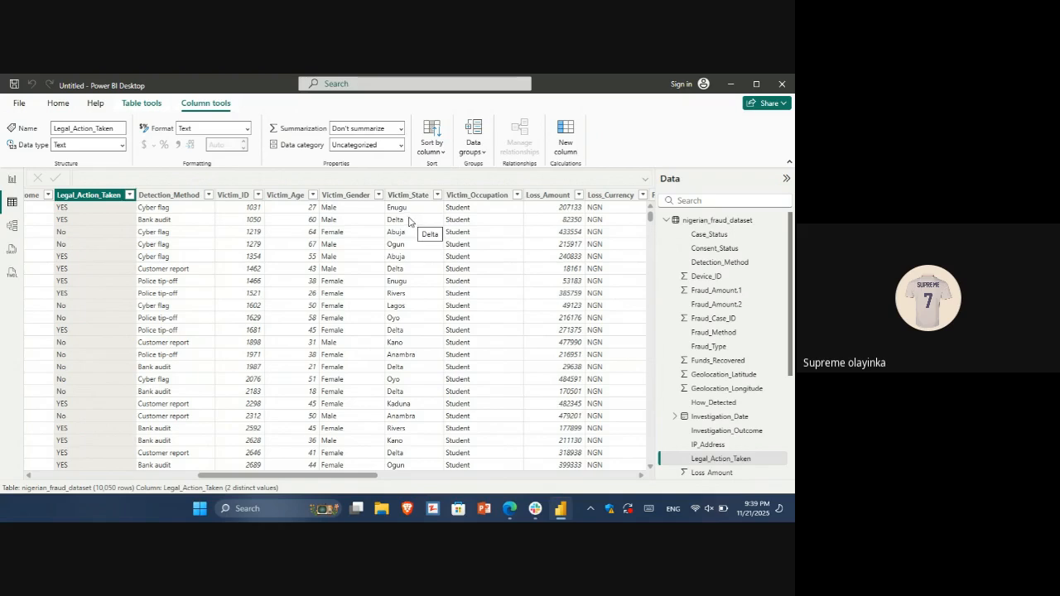
click(13, 180)
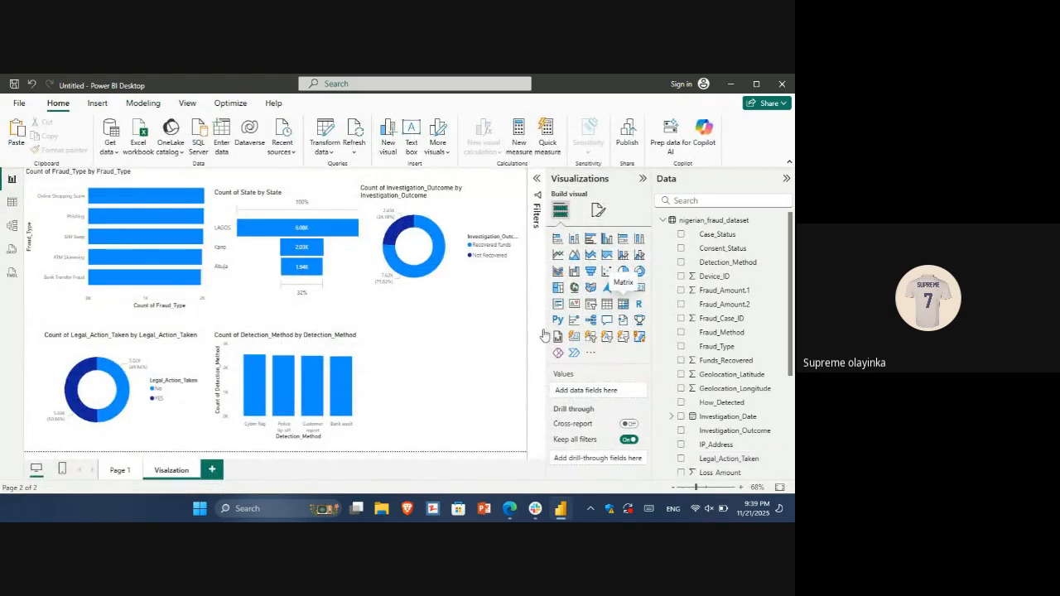
Insert a matrix on Page 1 with Victim_State as rows and the Count of Victim_State as values
click(120, 472)
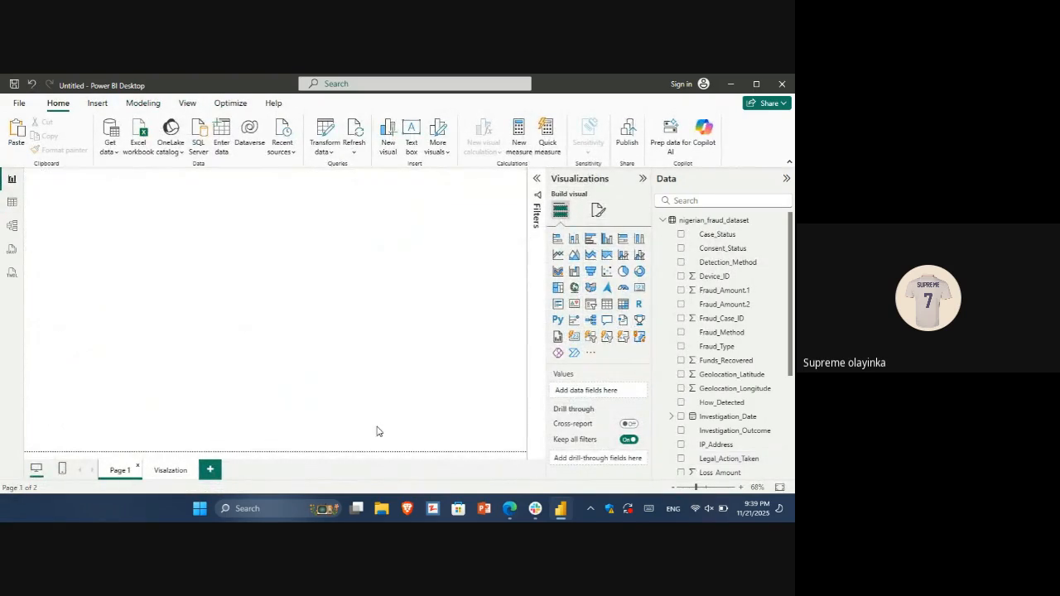
click(624, 305)
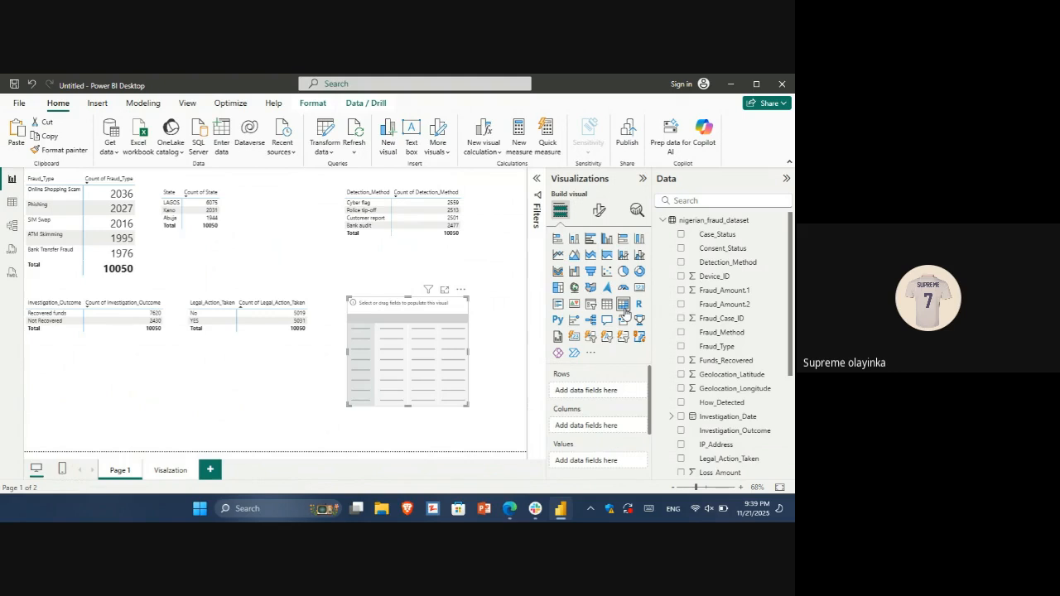
scroll(721, 348, down, 4)
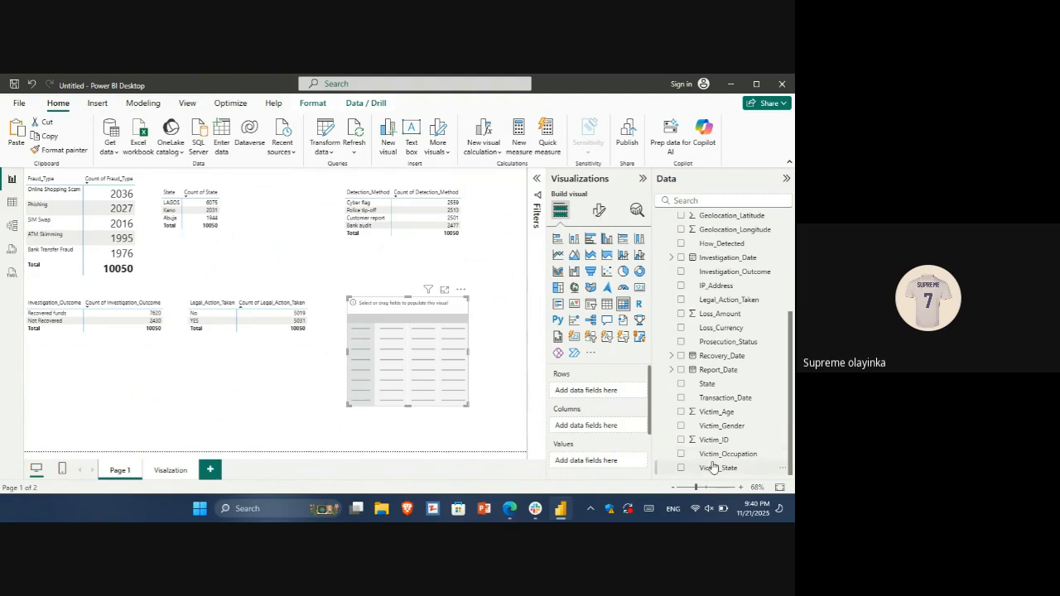
drag(714, 468, 585, 393)
drag(709, 470, 593, 399)
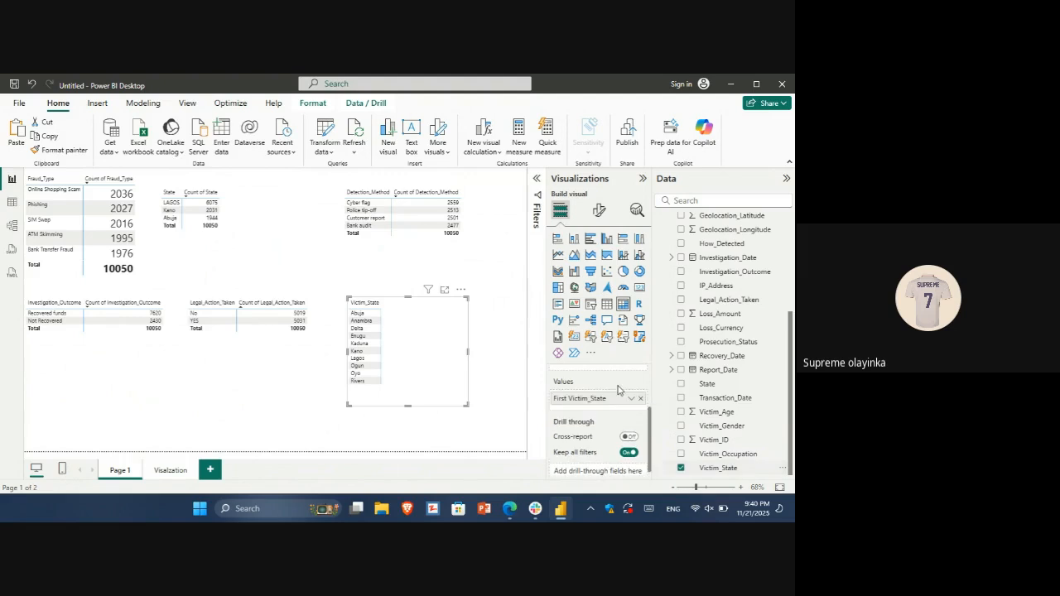
click(631, 398)
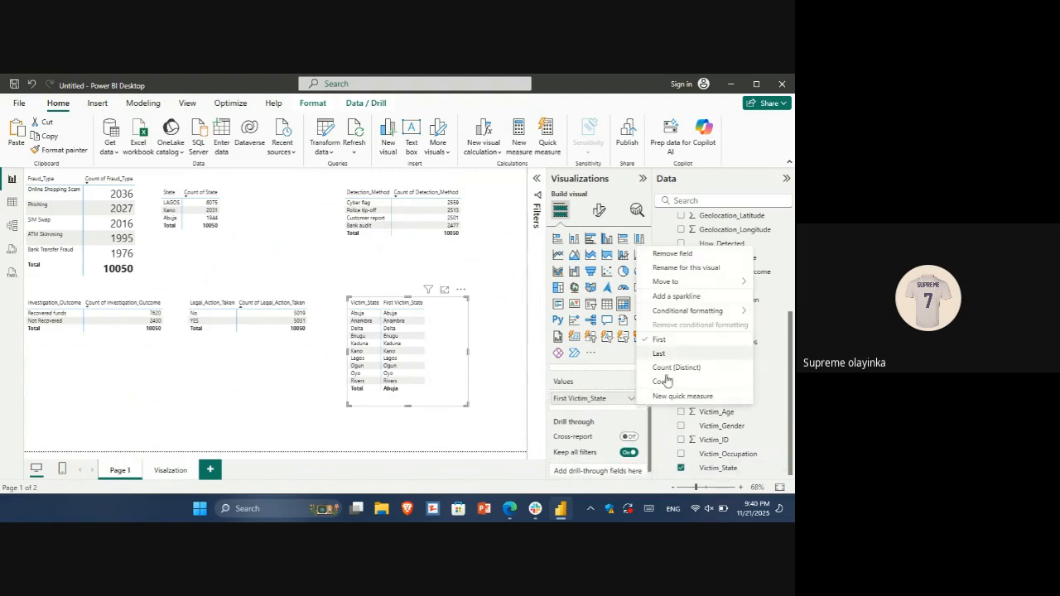
click(665, 381)
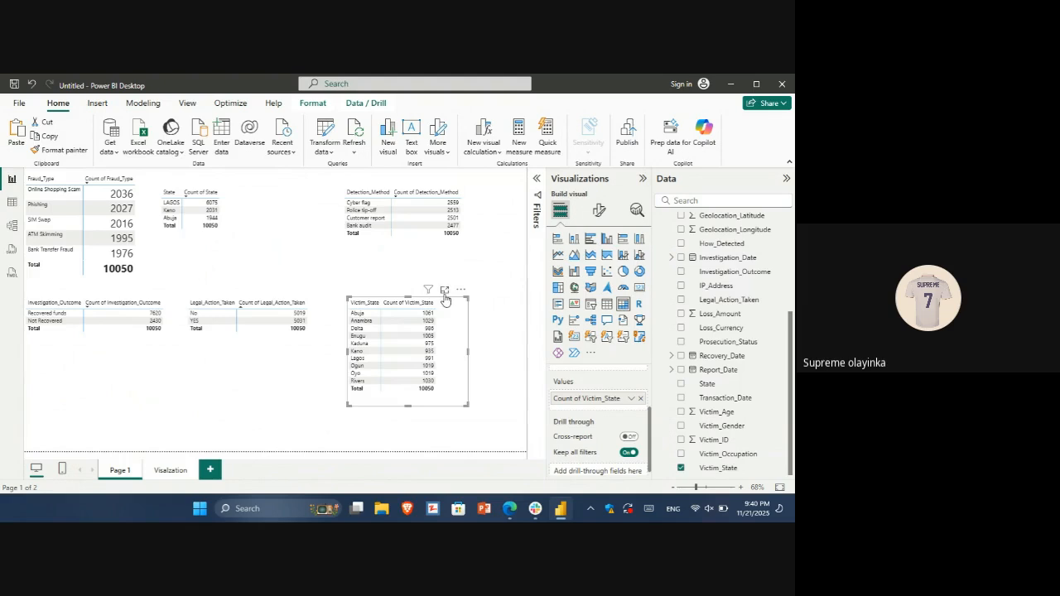
Sort the Victim_State matrix by Count of Victim_State in descending order in focus mode, and return to the report
click(444, 291)
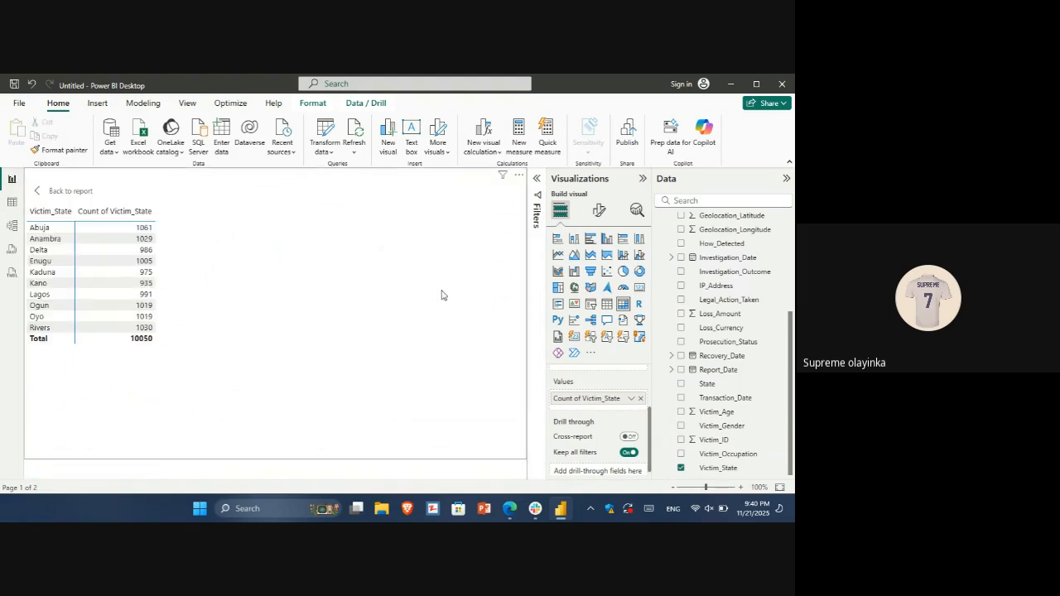
click(84, 213)
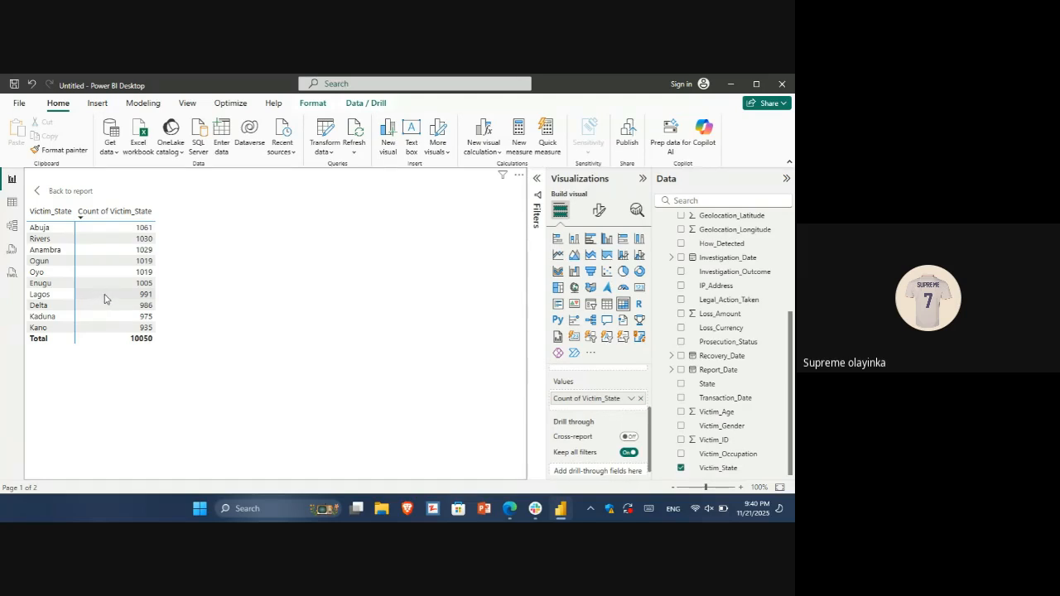
click(53, 192)
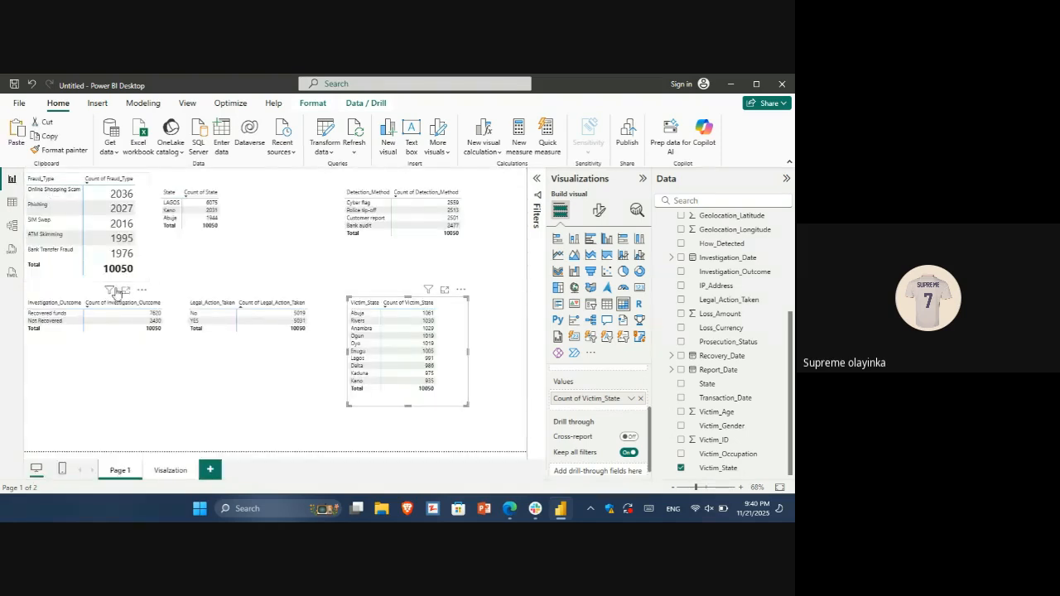
Check the State matrix against the State and Victim_State columns in the table data, and return to the report
click(175, 187)
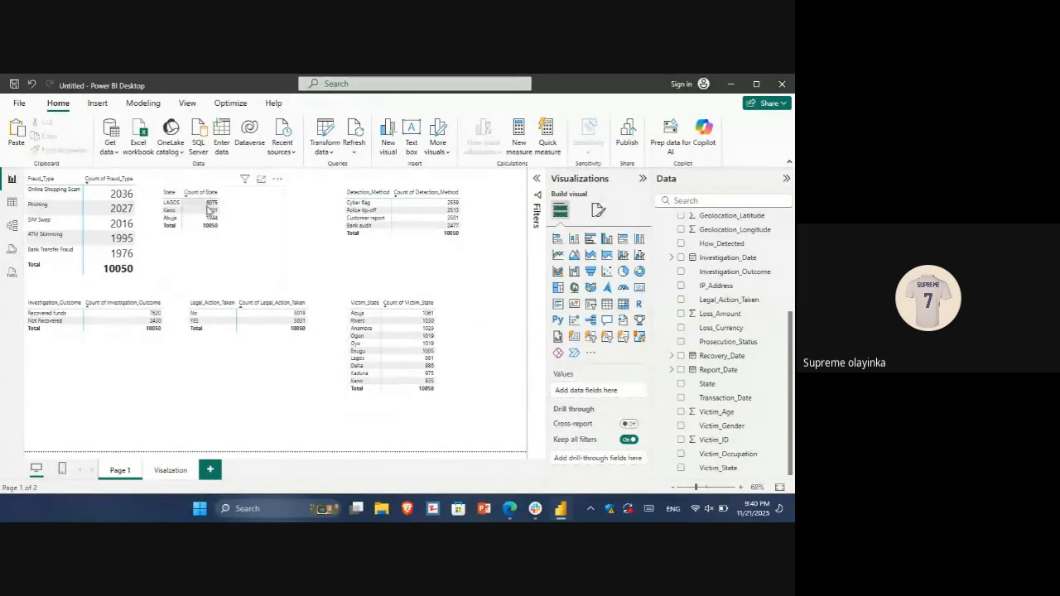
click(207, 211)
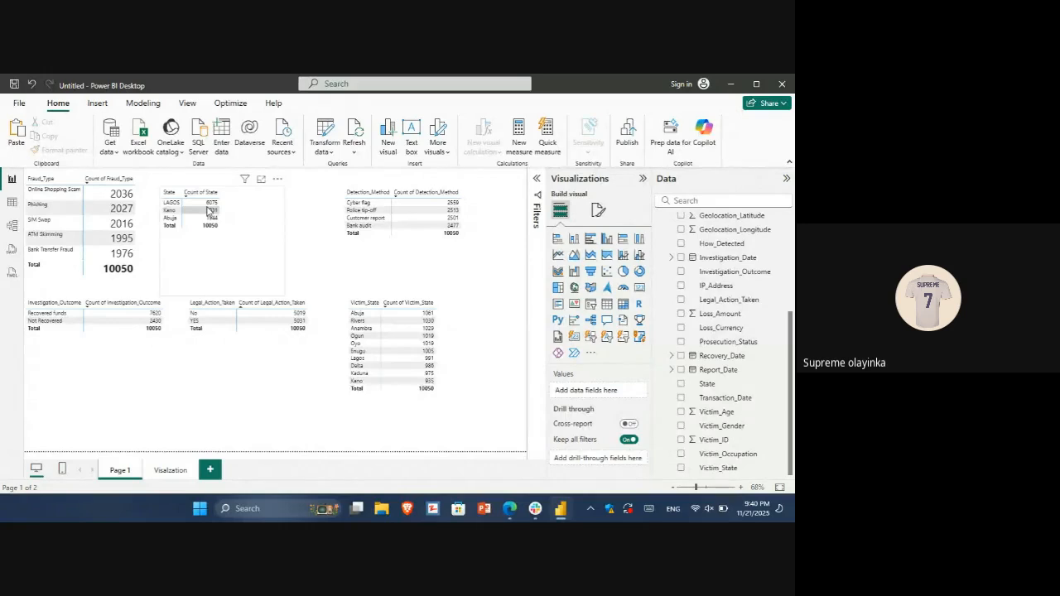
click(222, 234)
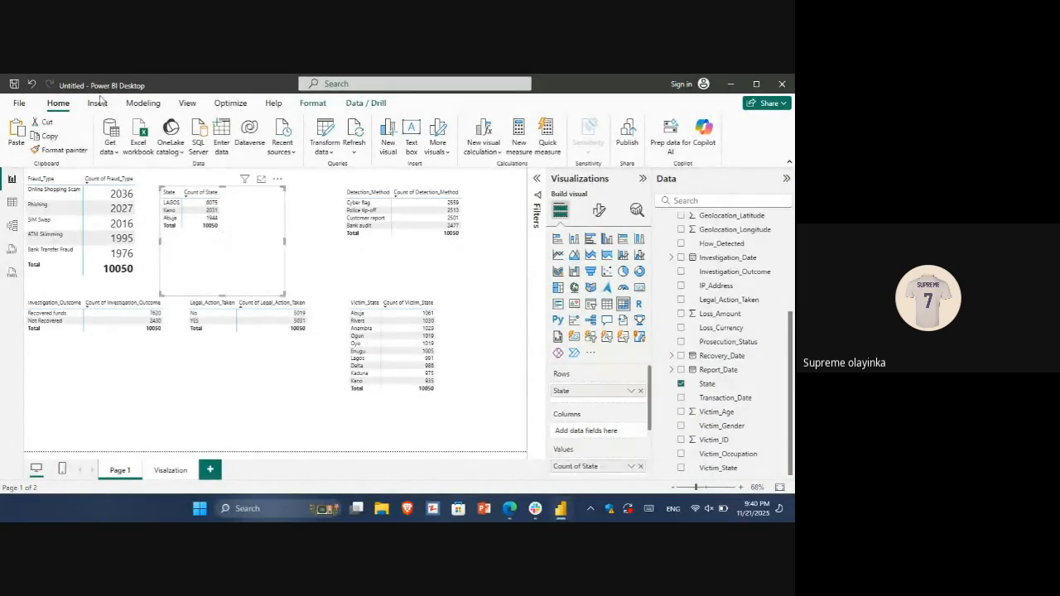
click(10, 205)
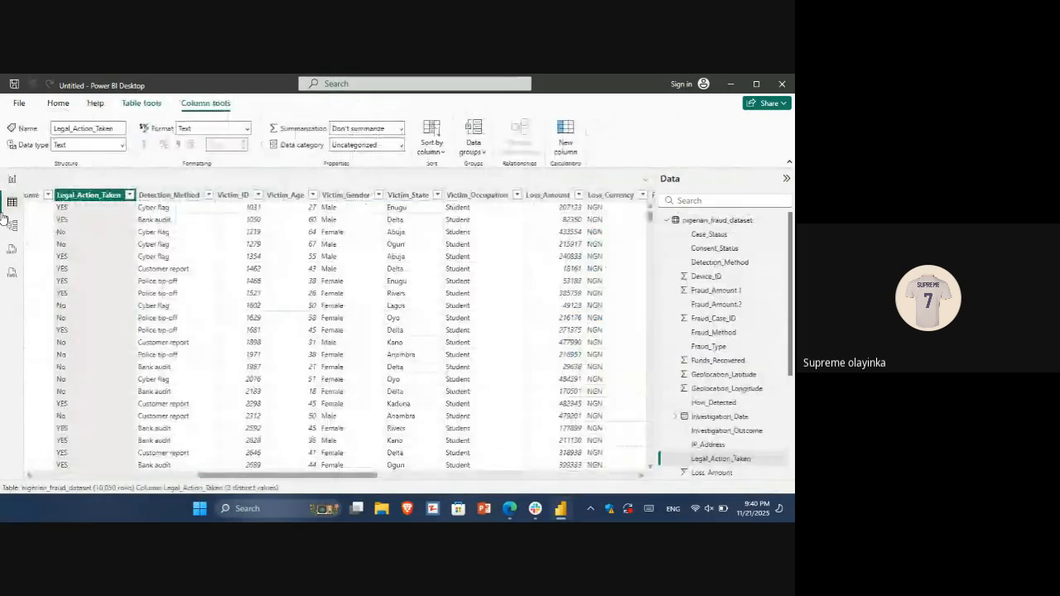
scroll(338, 331, left, 3)
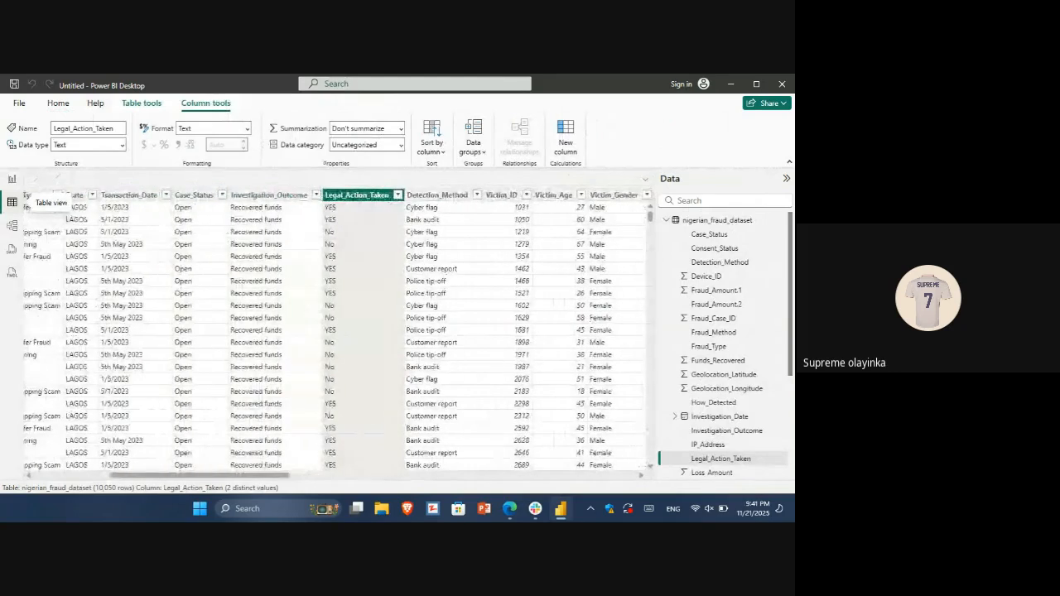
click(7, 179)
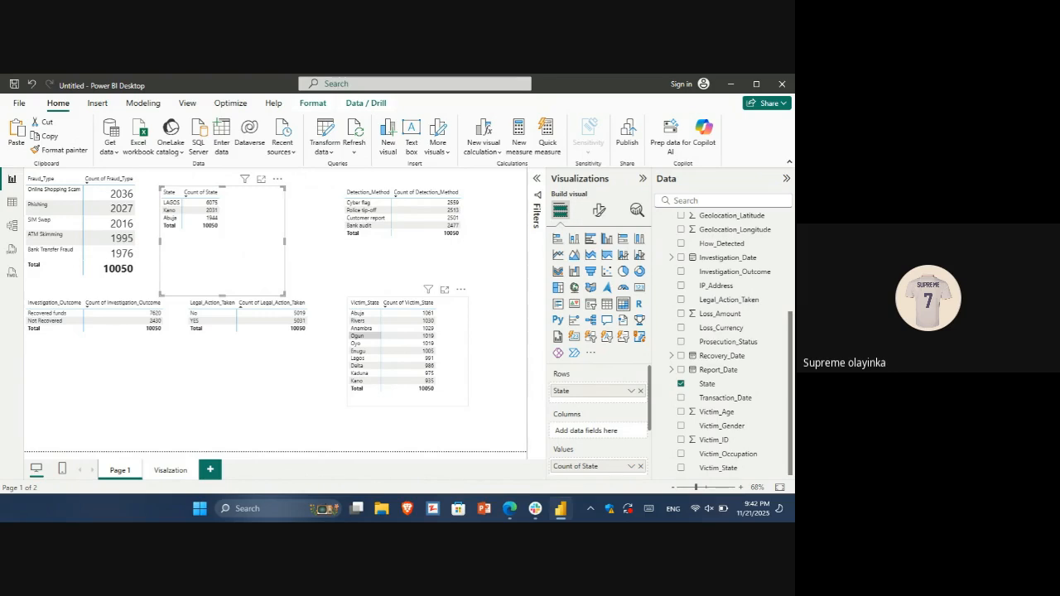
click(461, 338)
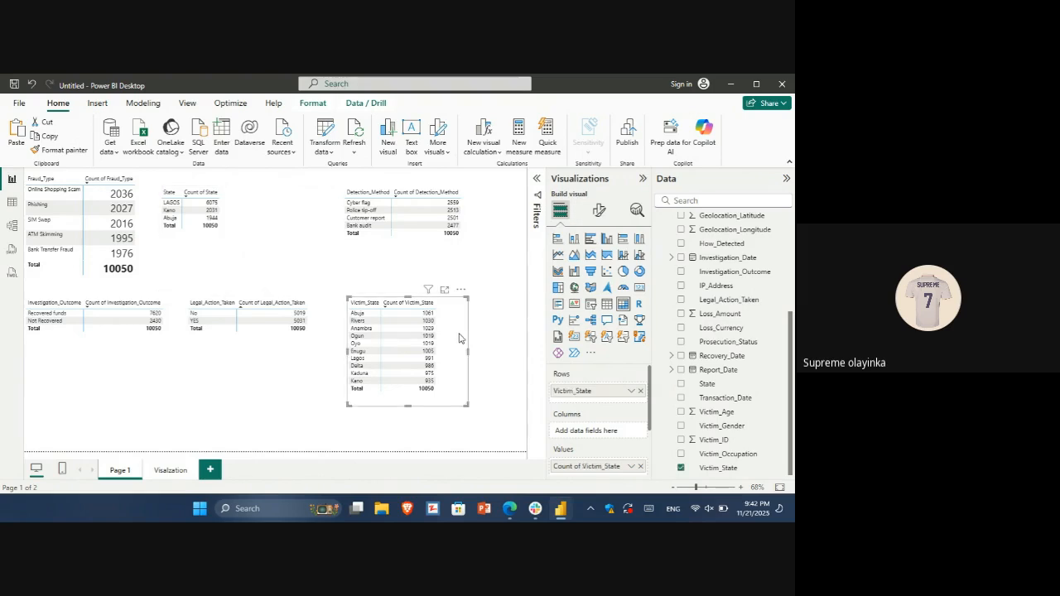
key(ctrl+z)
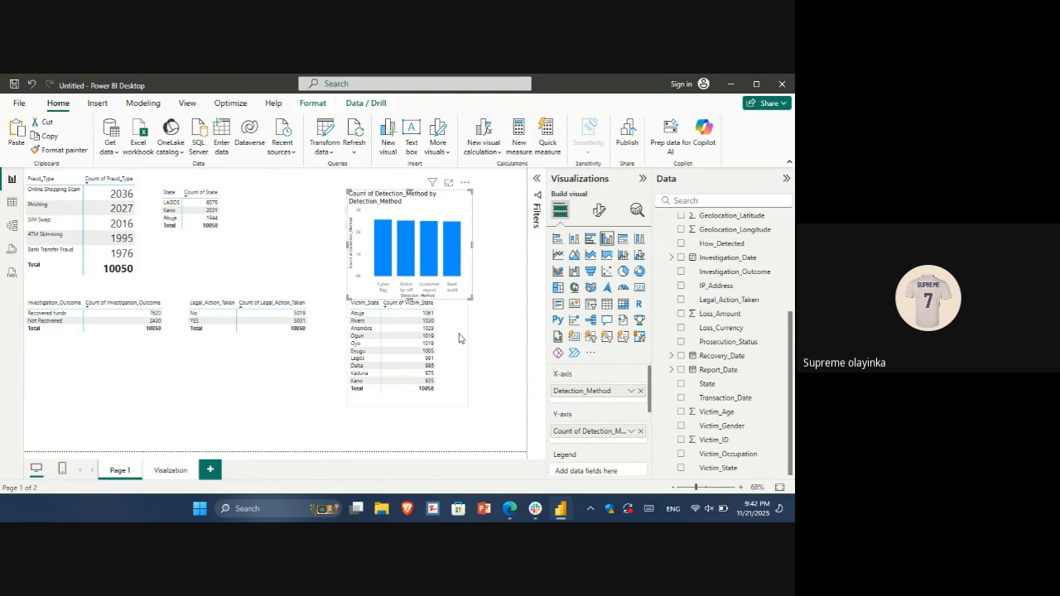
key(ctrl+z)
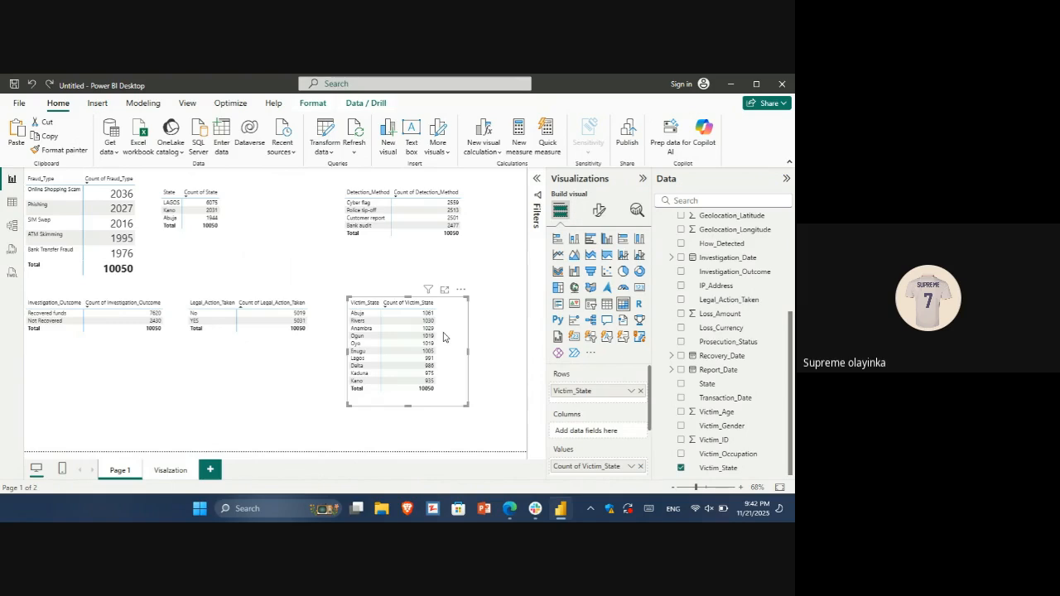
Duplicate the Victim_State matrix, turn the copy into a clustered column chart and cut it from Page 1
drag(443, 333, 448, 336)
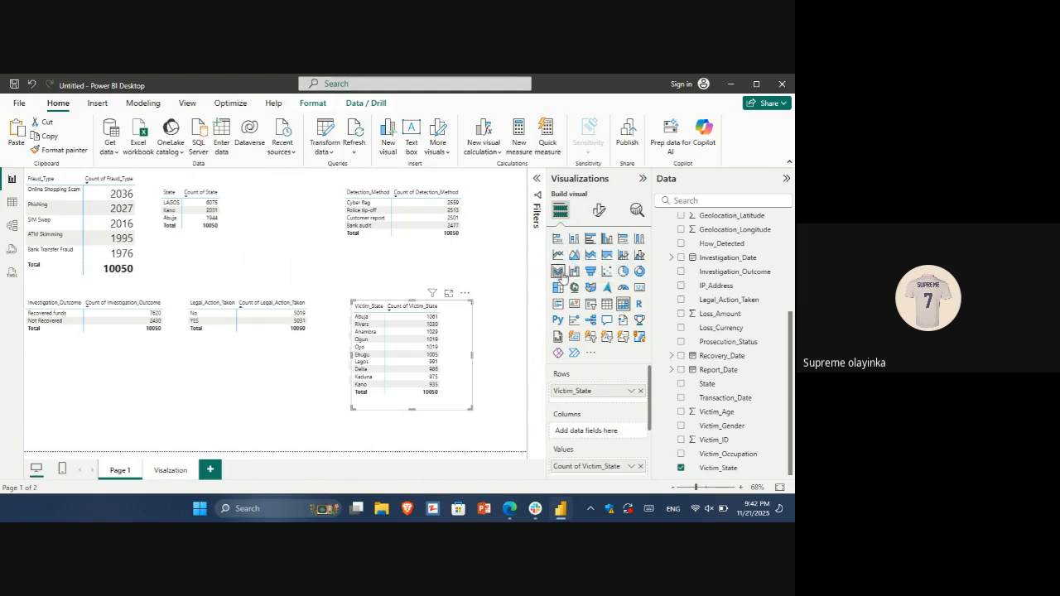
click(608, 239)
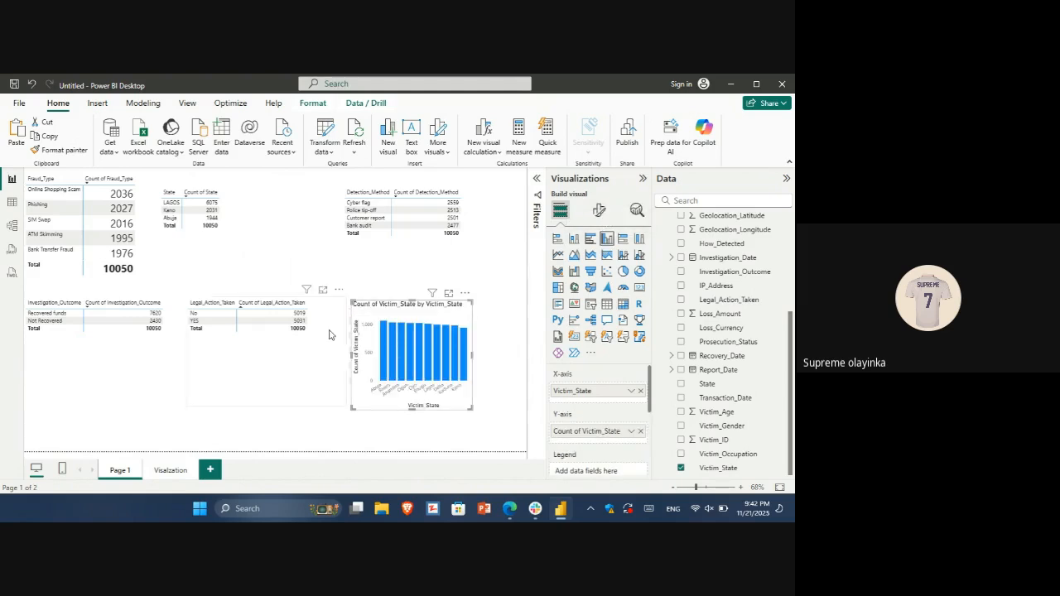
key(ctrl+z)
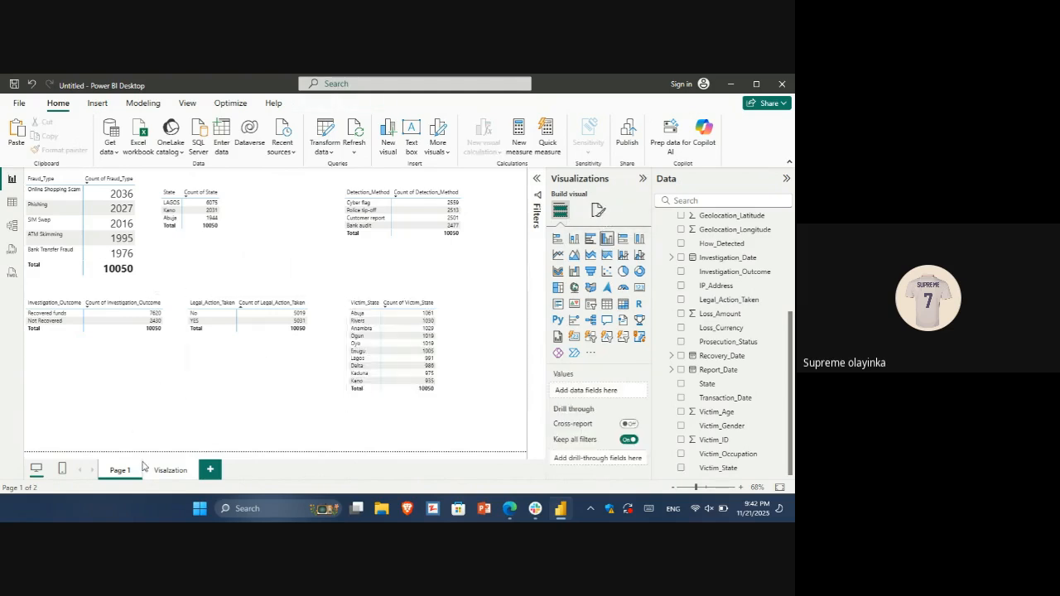
Paste the Victim_State column chart on the Visalzation page, place it below the Investigation_Outcome donut chart and widen it to about the donut's width
click(171, 469)
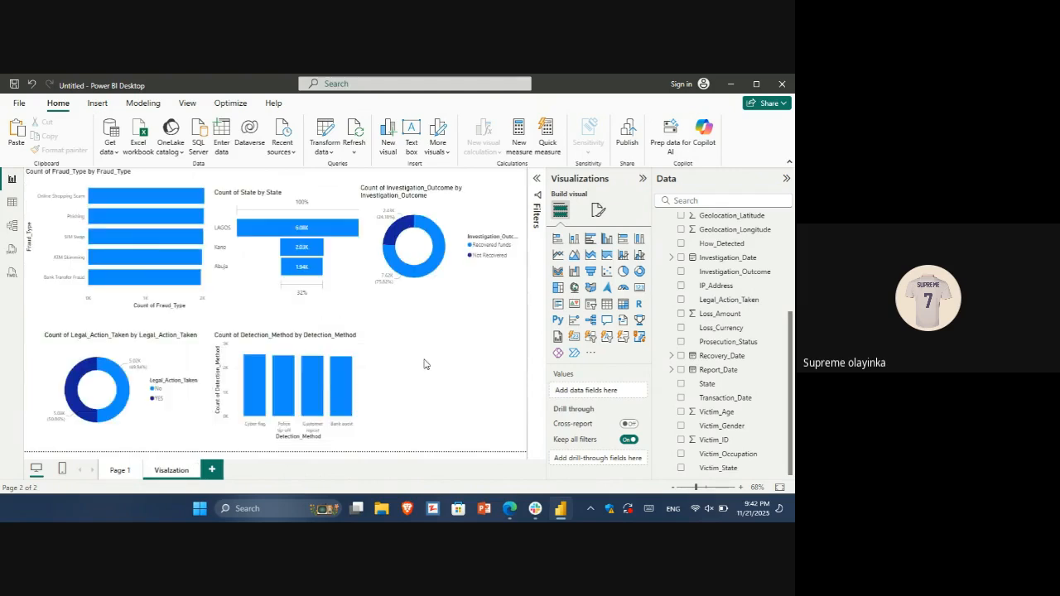
key(ctrl+y)
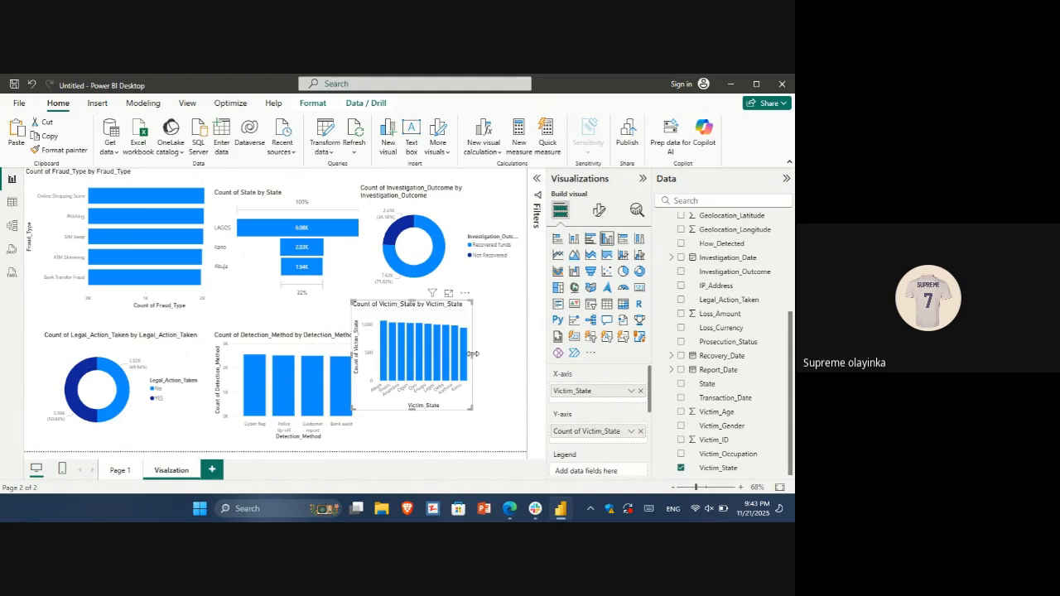
drag(472, 353, 506, 345)
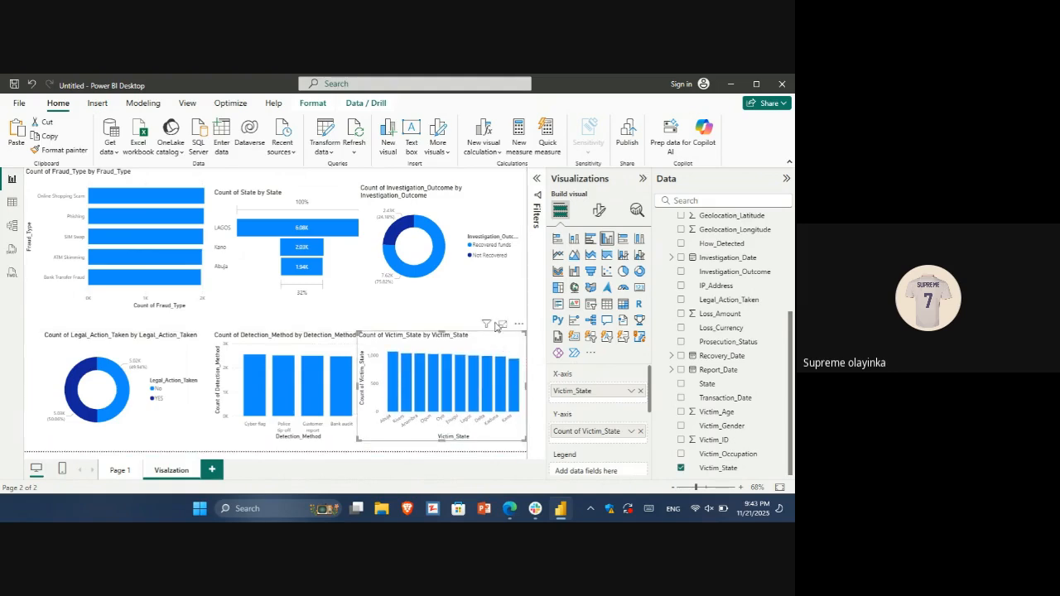
click(418, 321)
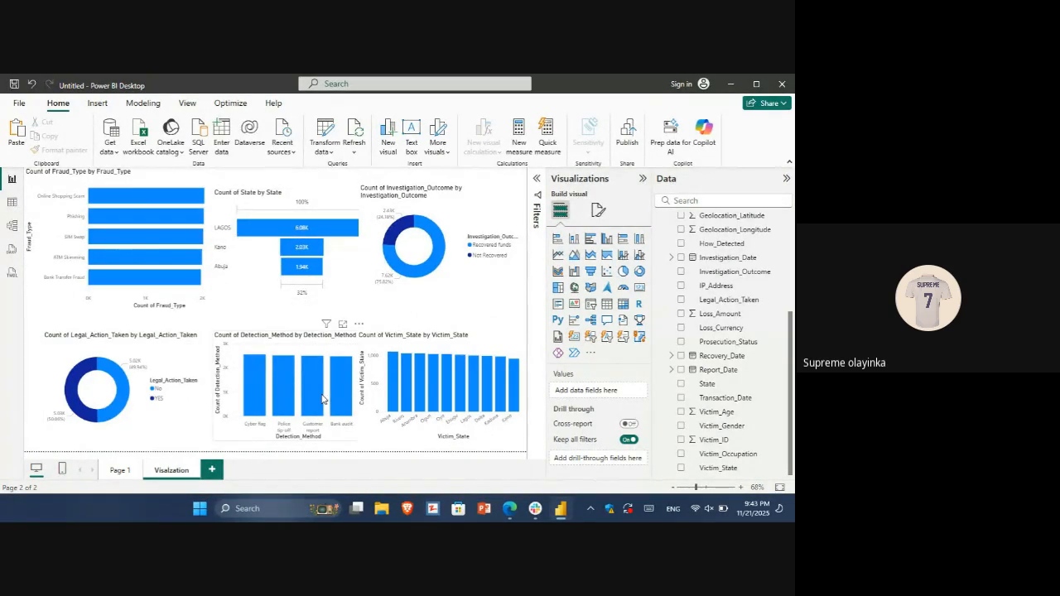
mouse_move(323, 400)
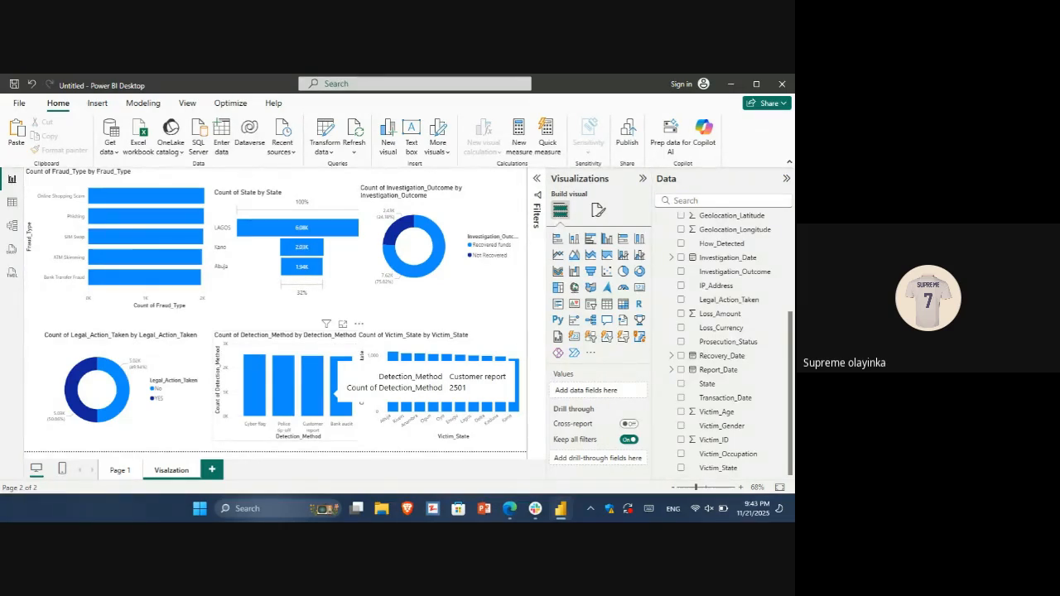
scroll(722, 341, up, 1)
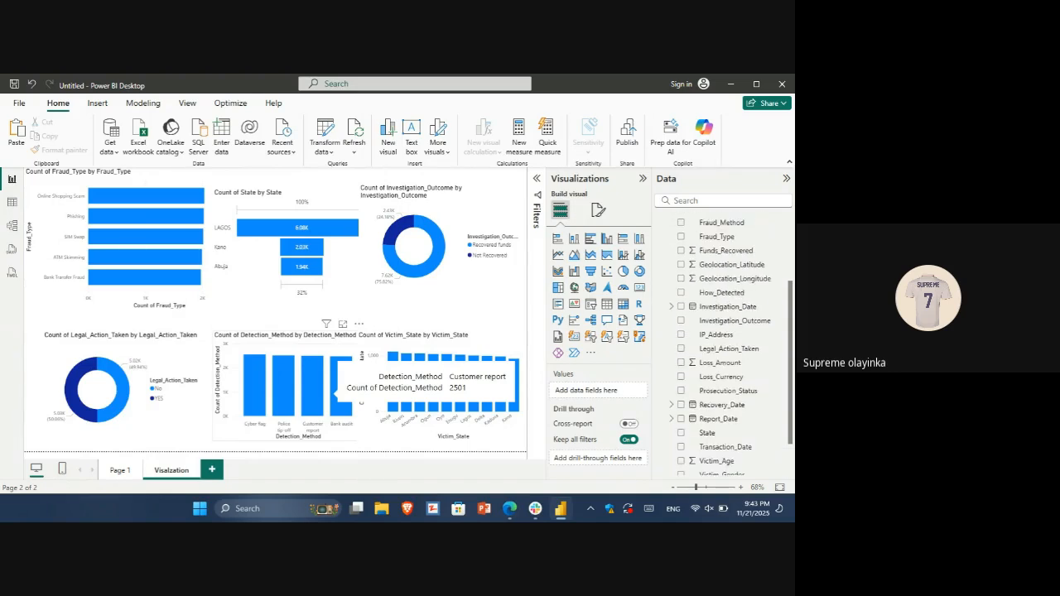
scroll(723, 341, down, 1)
scroll(723, 341, up, 1)
scroll(722, 341, down, 1)
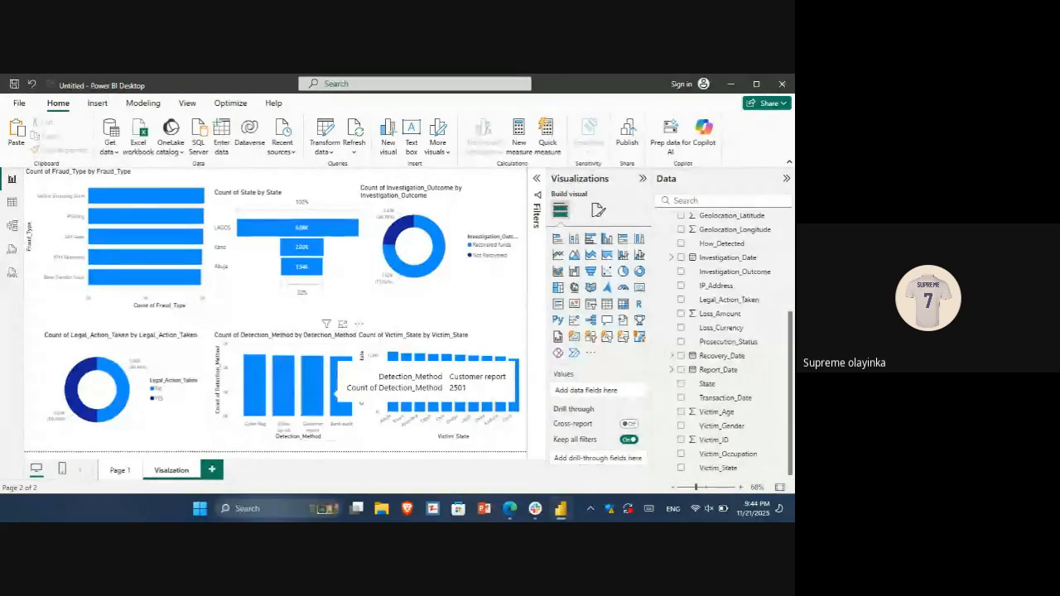
Correct the spelling of the Visalzation page's name to Visualization
right_click(166, 472)
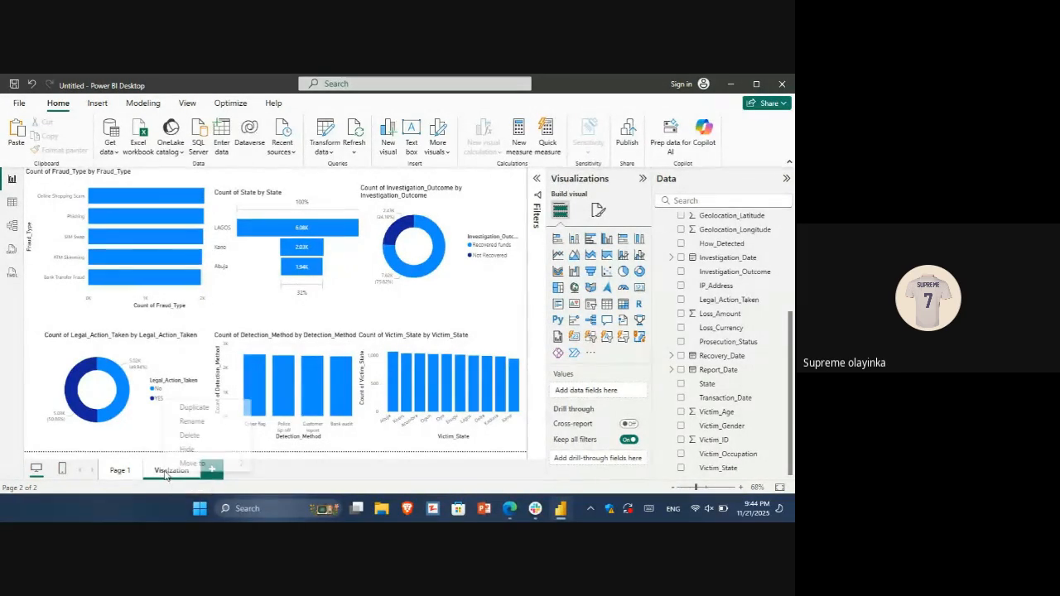
click(190, 421)
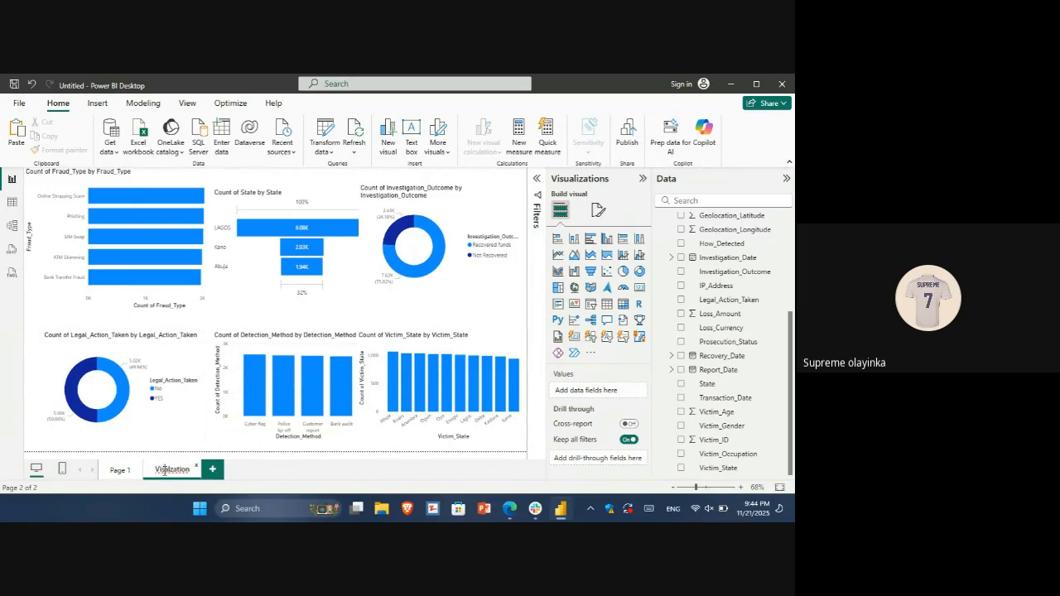
click(165, 470)
text(u)
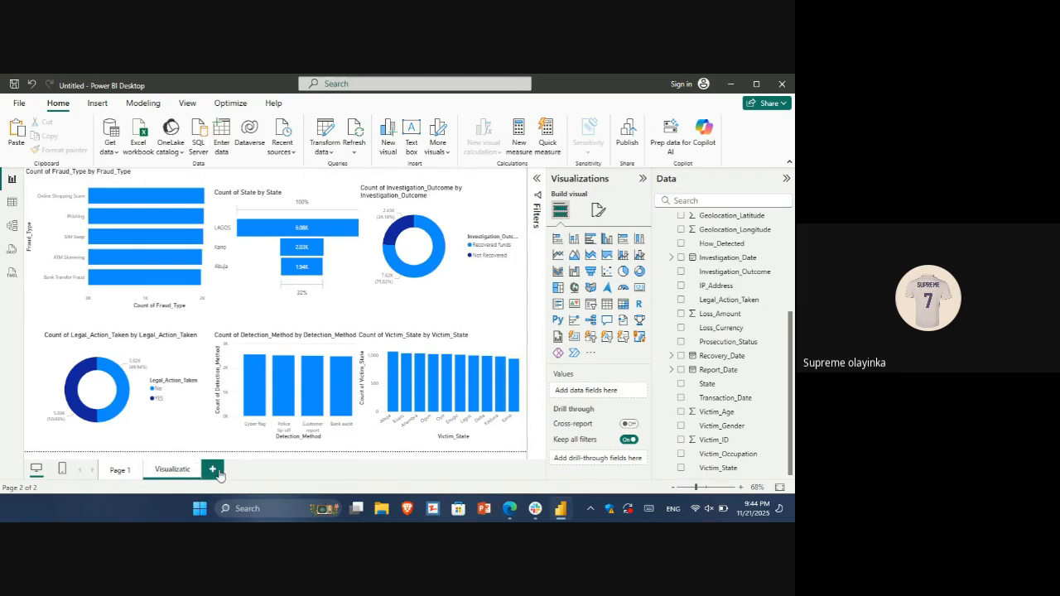
Keep the Visualization page name and rename Page 1, which holds the matrices, as PageAnalysis 1
key(Return)
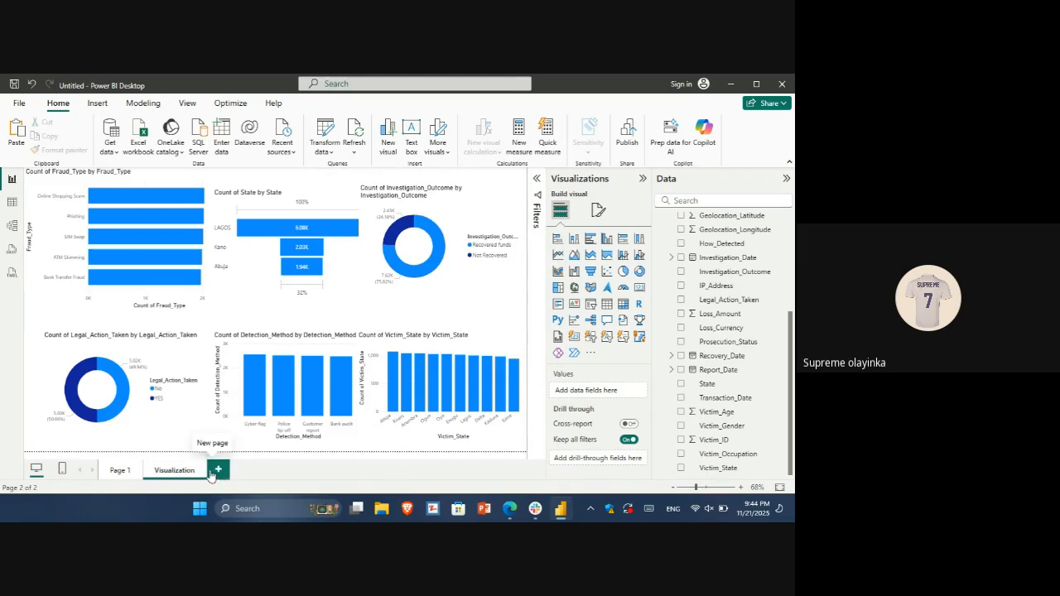
click(120, 469)
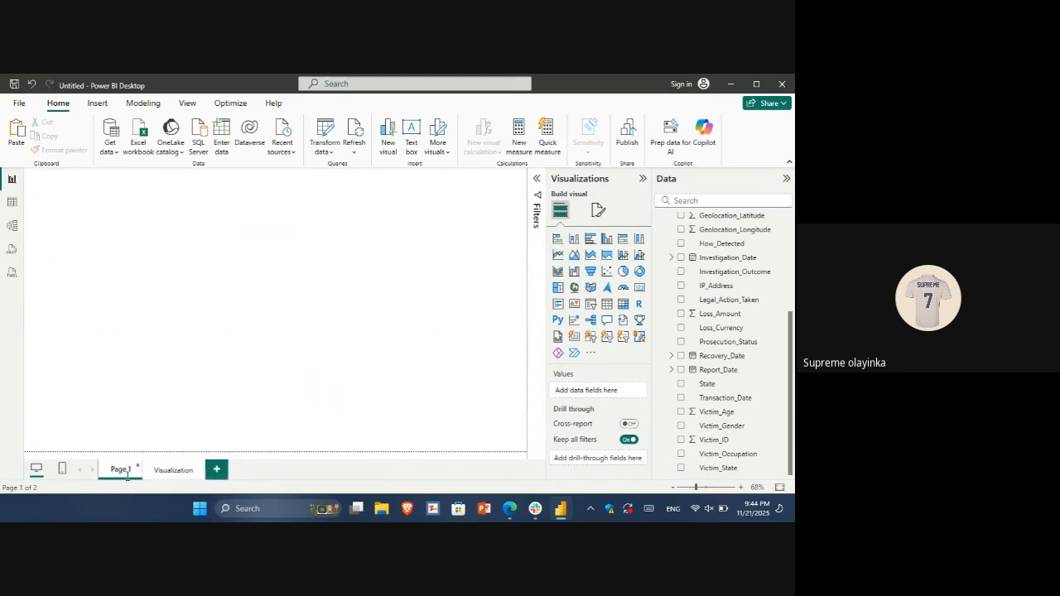
double_click(121, 469)
text(Pages)
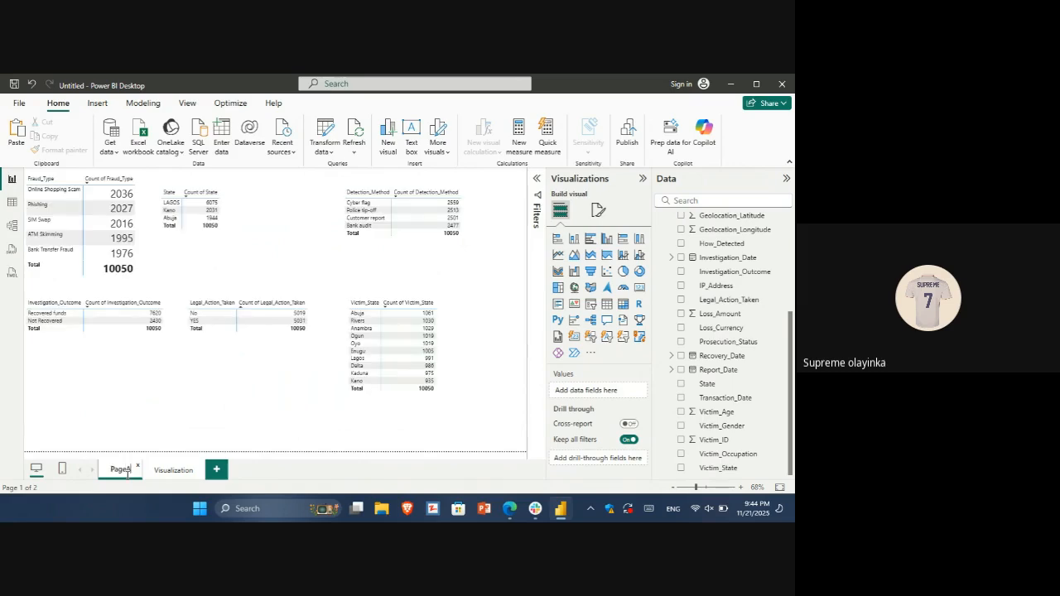
text(Anal)
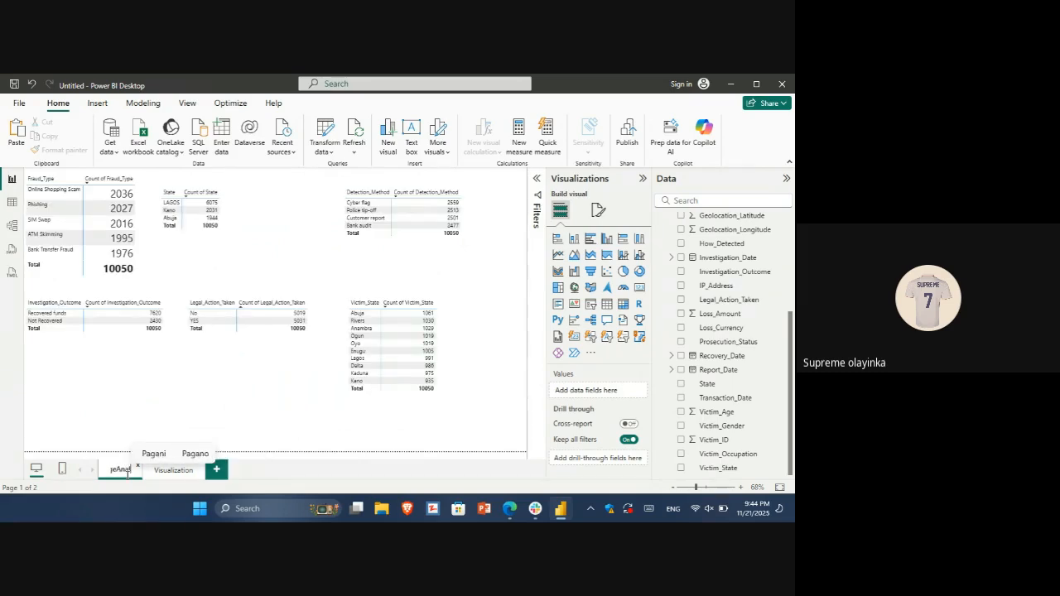
text(ysis)
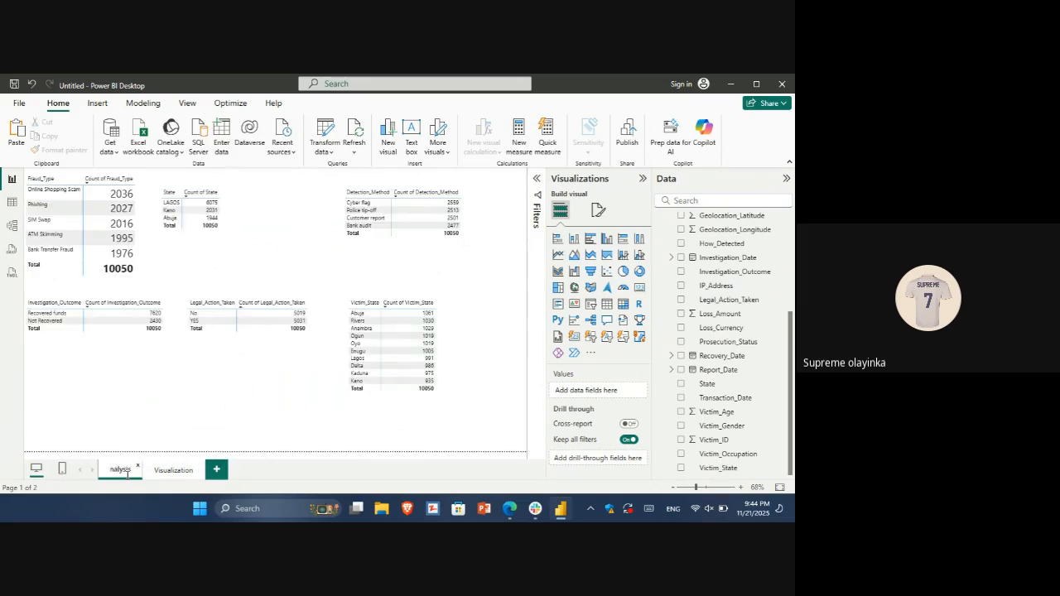
text( 1)
key(Return)
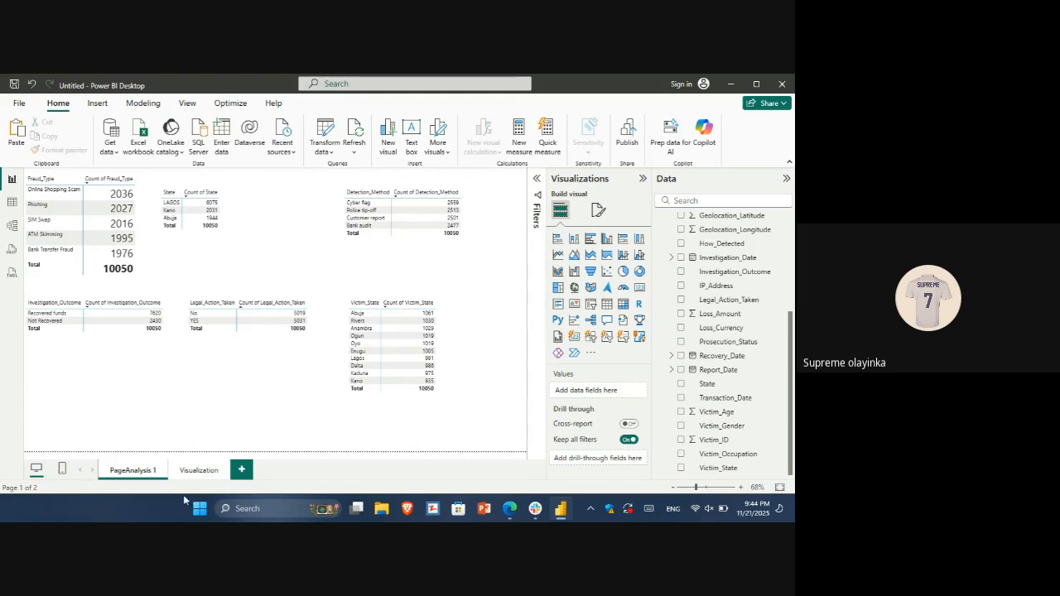
Return to the Visualization page and save the report as ss in the Documents folder
click(199, 471)
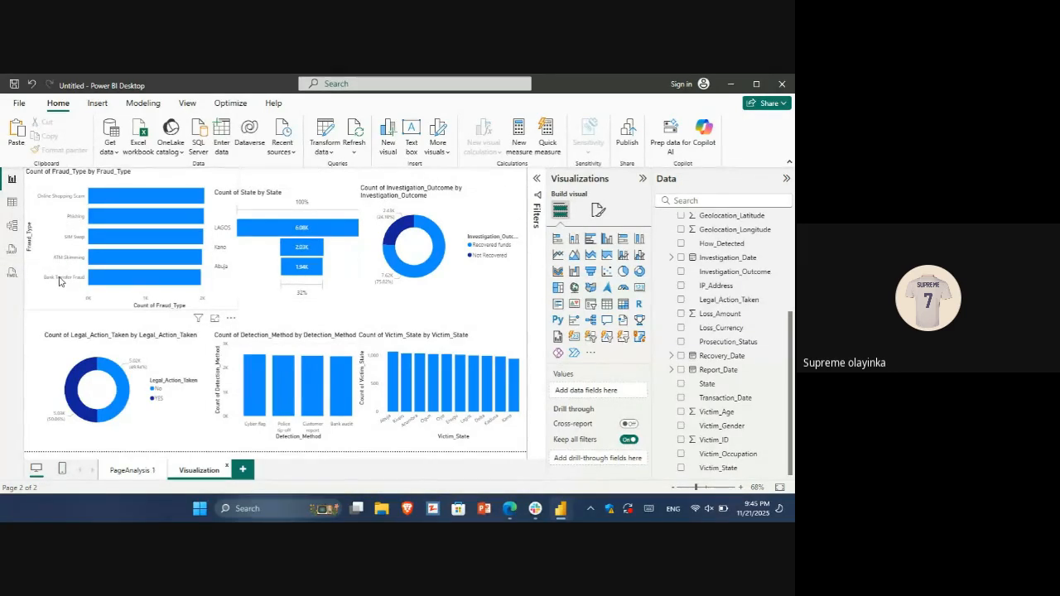
mouse_move(99, 215)
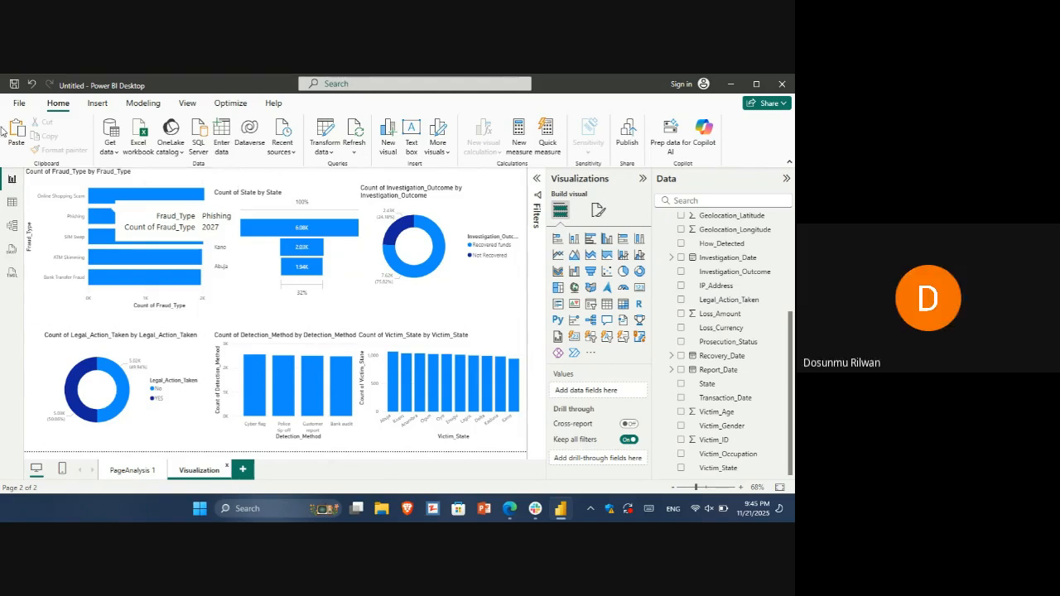
click(13, 83)
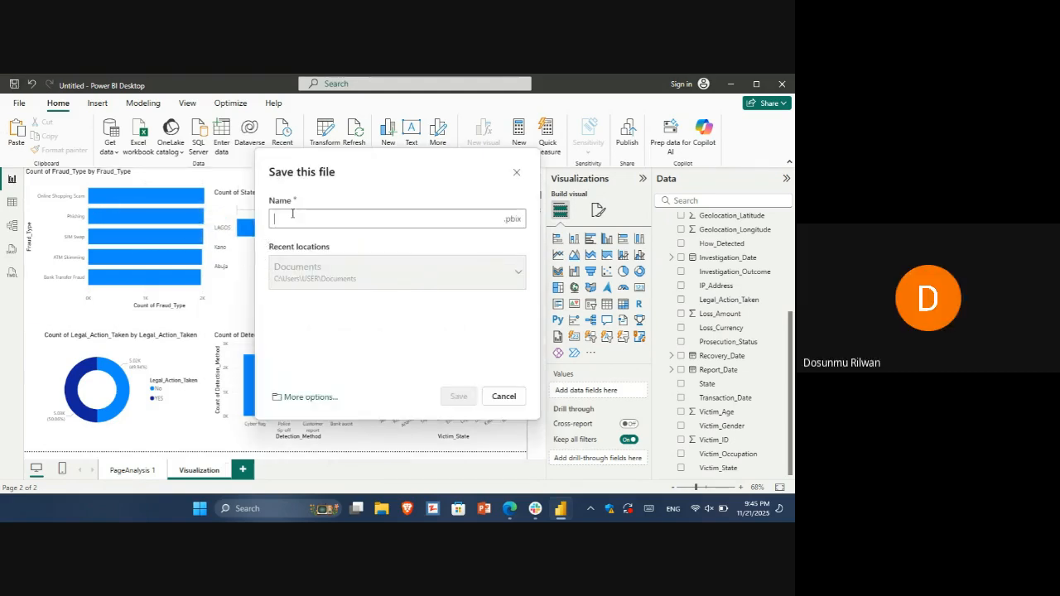
text(ss)
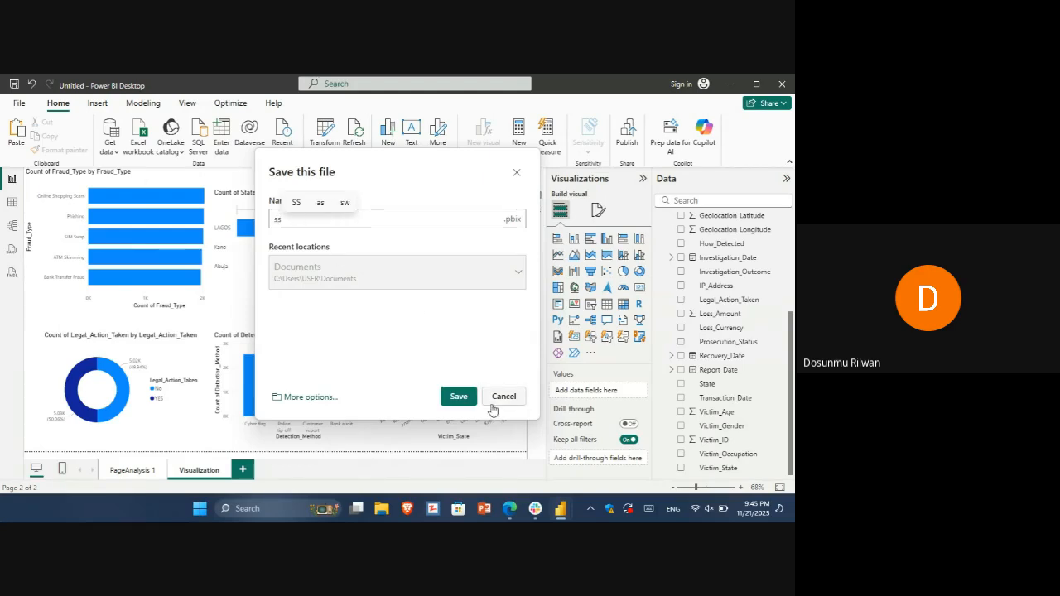
click(466, 397)
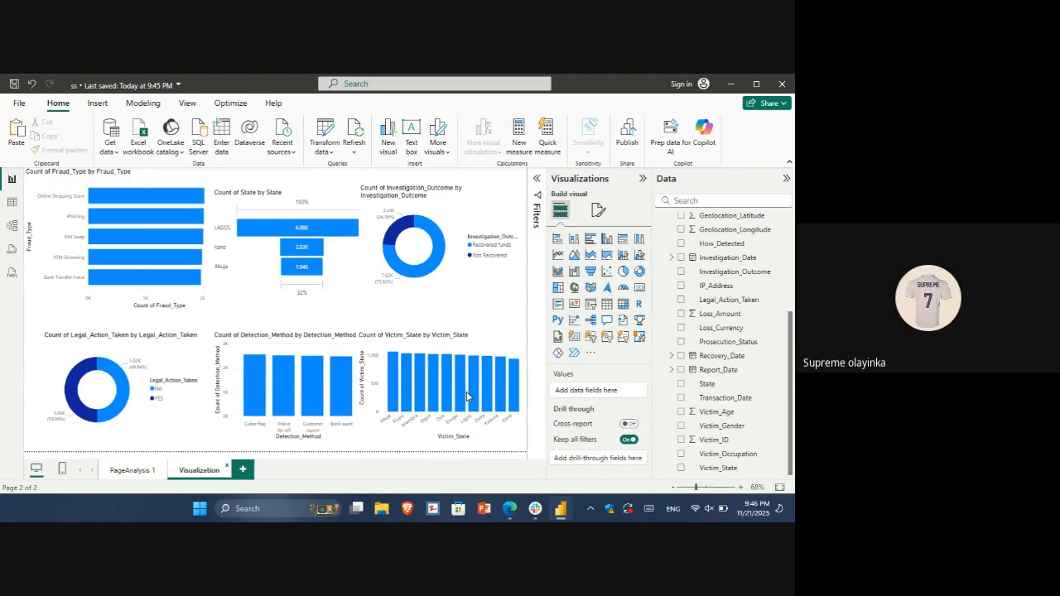
click(199, 508)
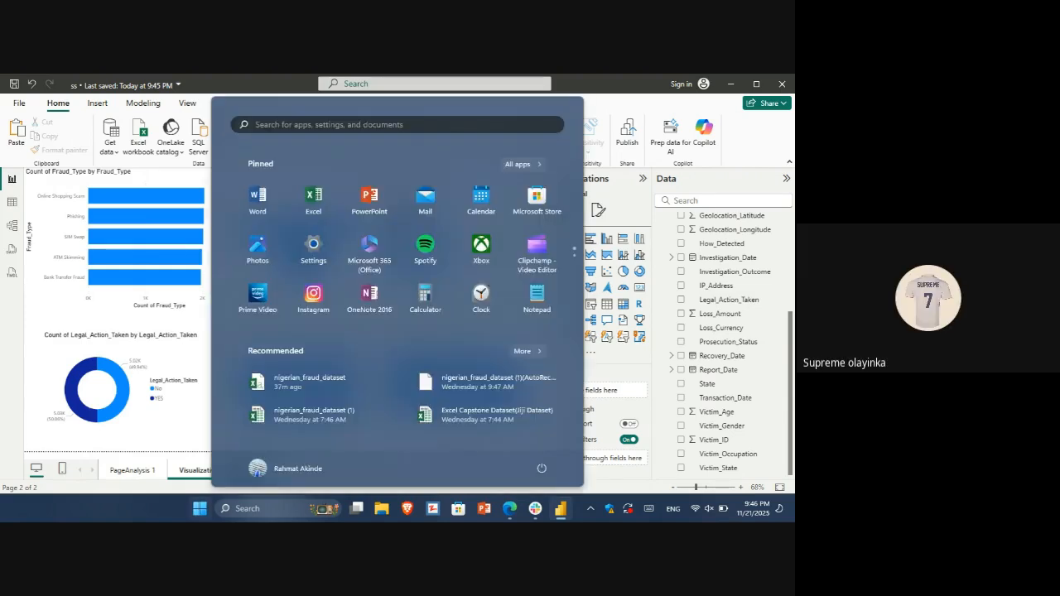
click(248, 508)
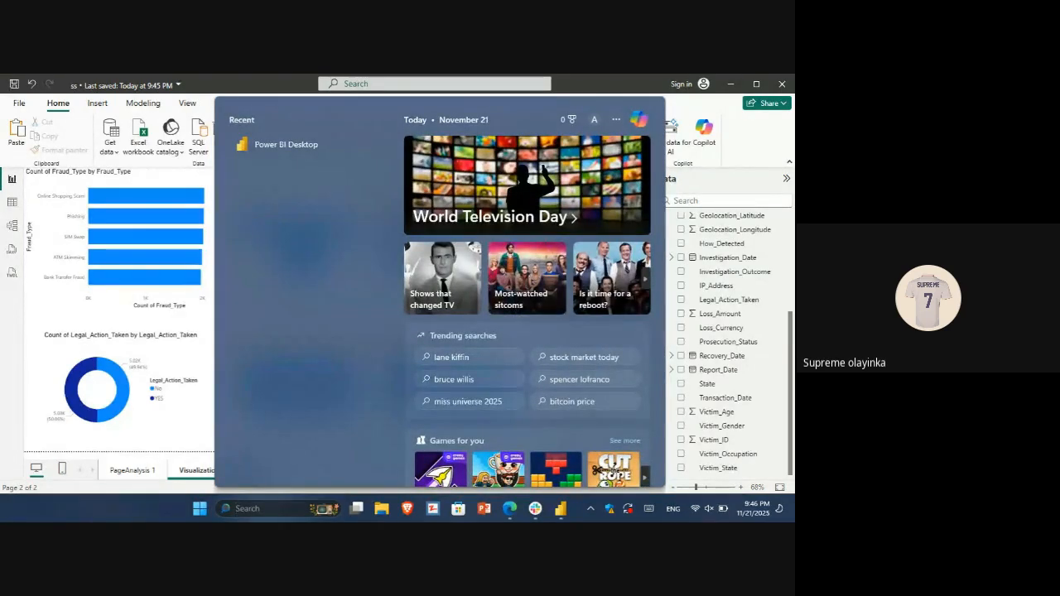
text(edg)
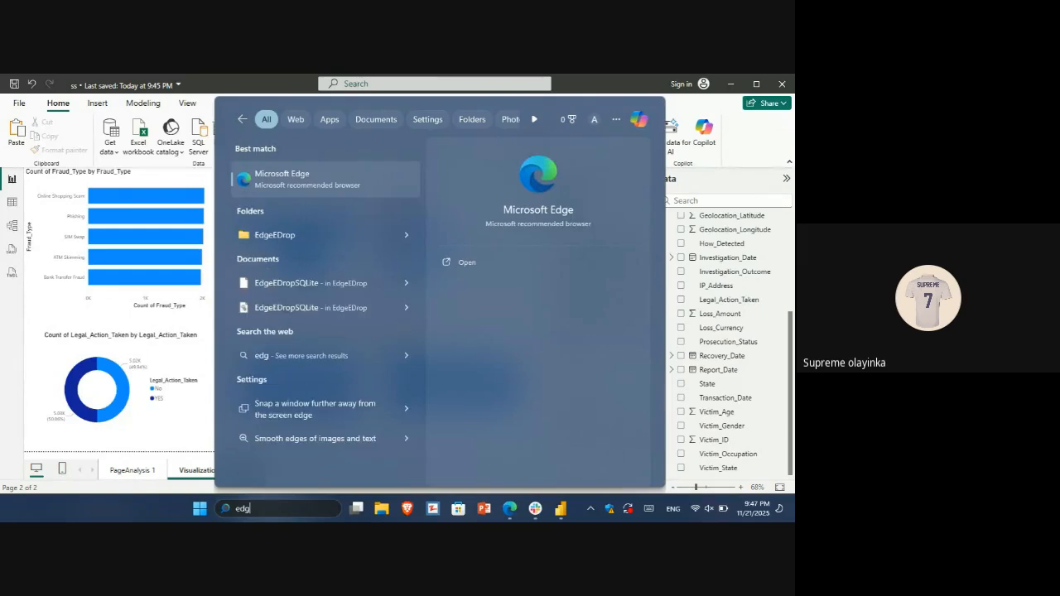
key(Return)
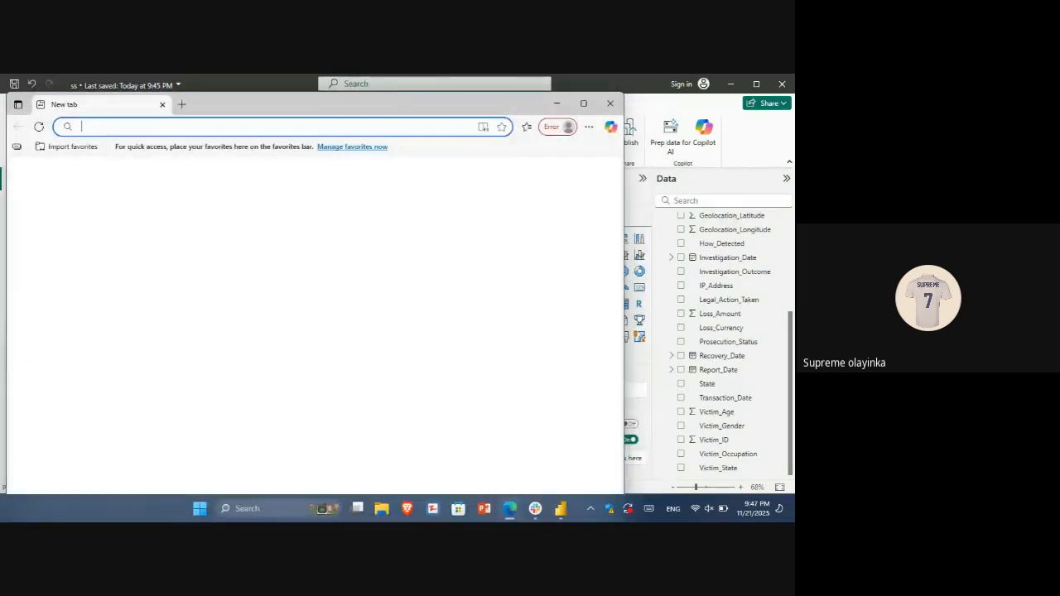
key(alt+Tab)
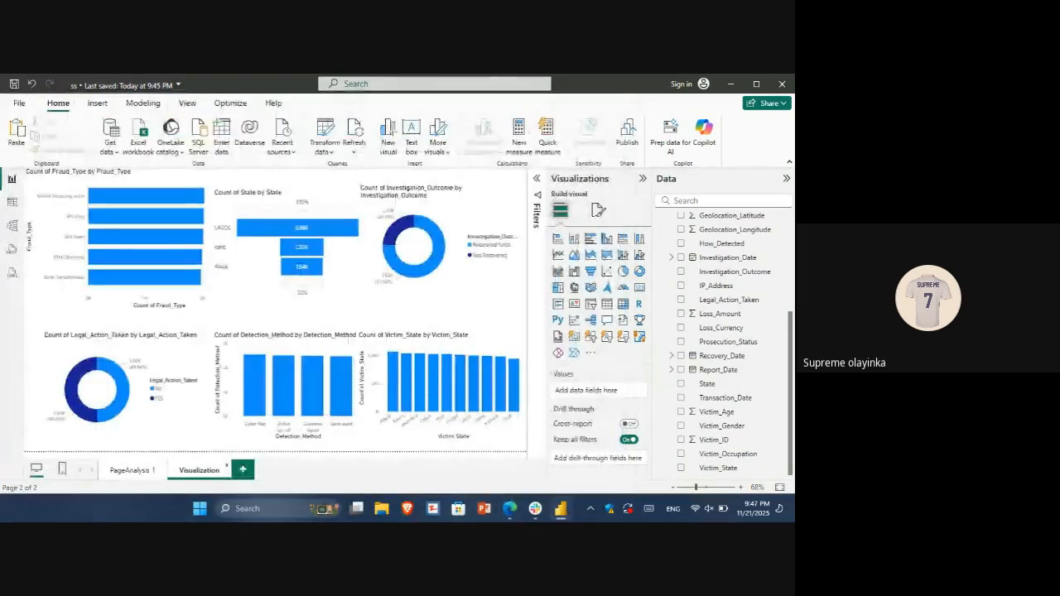
key(alt+Tab)
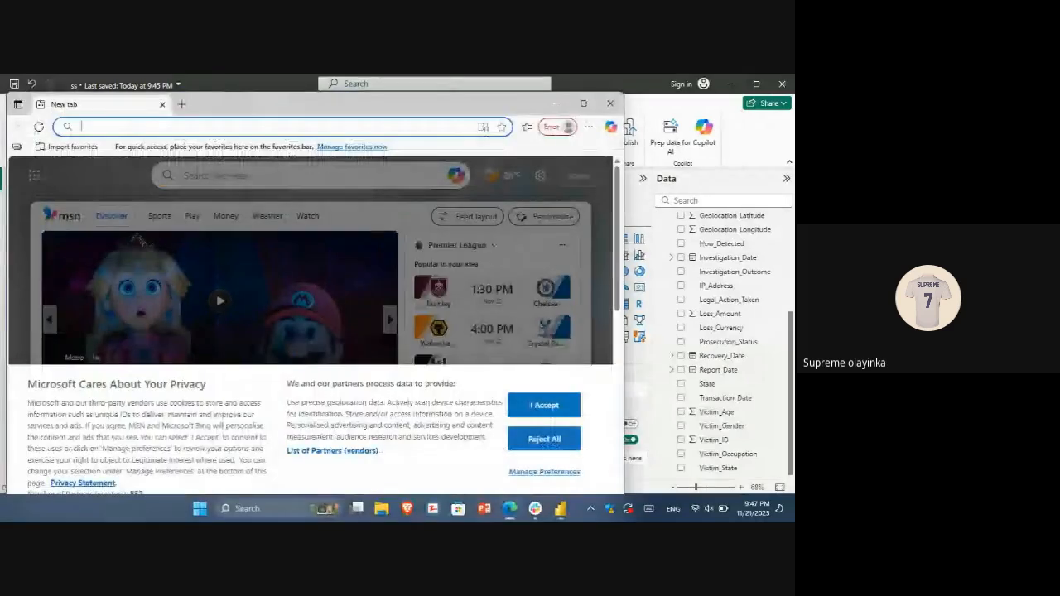
key(alt+Tab)
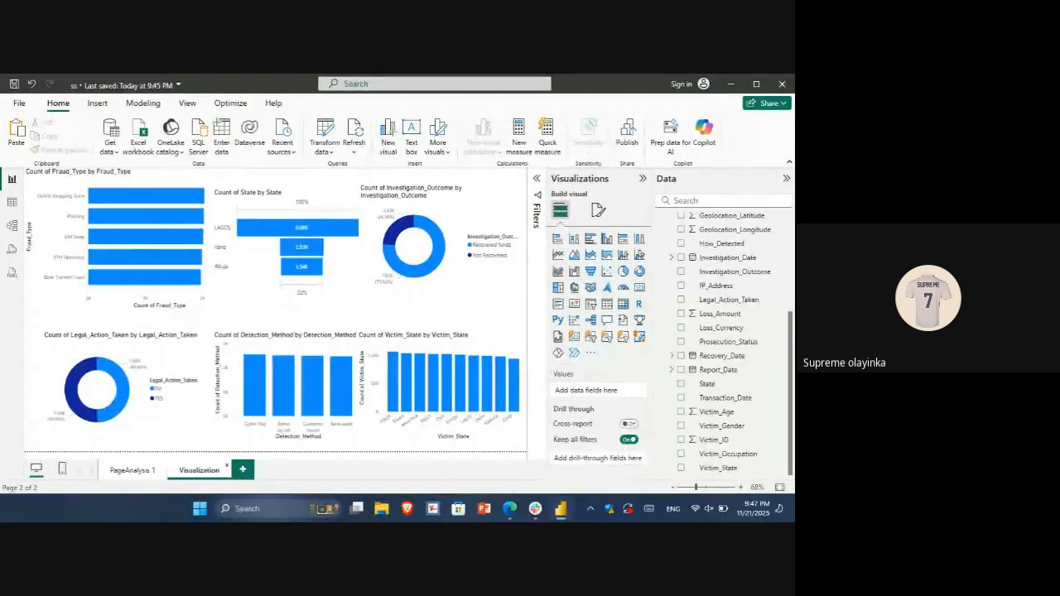
Switch to the Google Meet call in Microsoft Edge and leave it without ending it for everyone
key(alt+Tab)
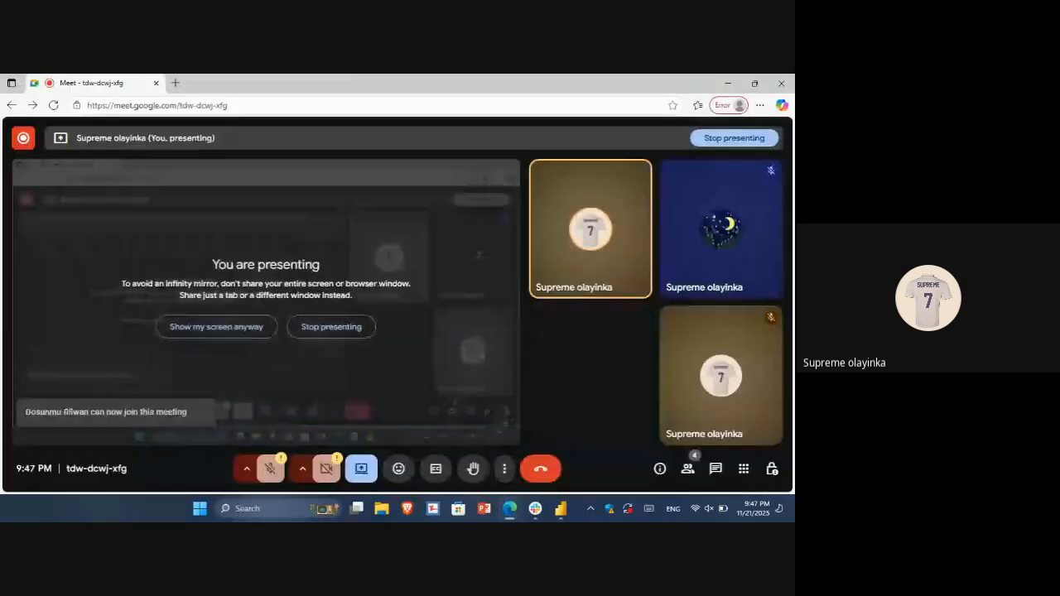
click(541, 468)
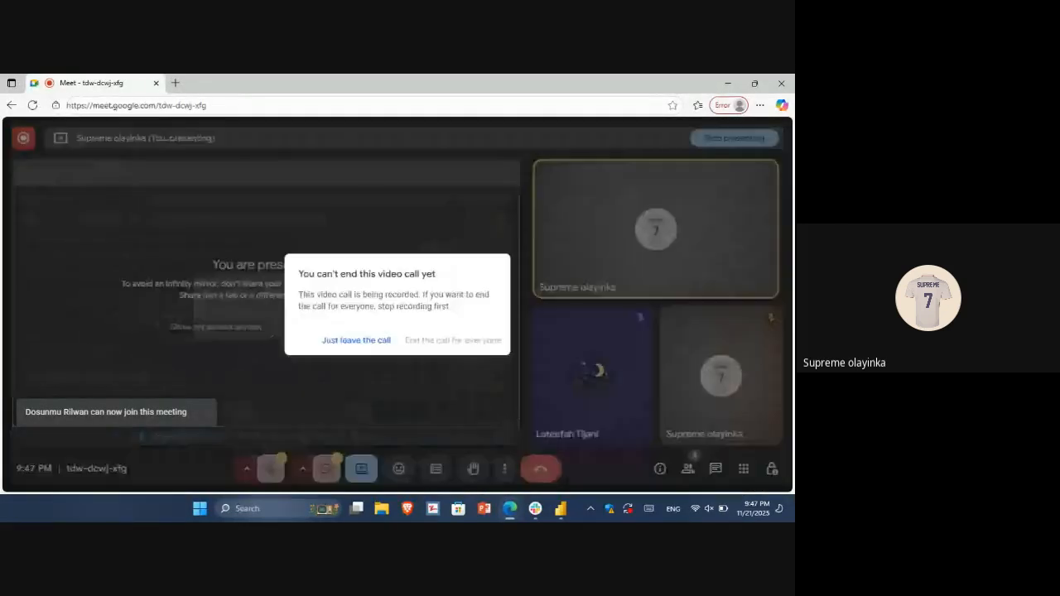
click(357, 341)
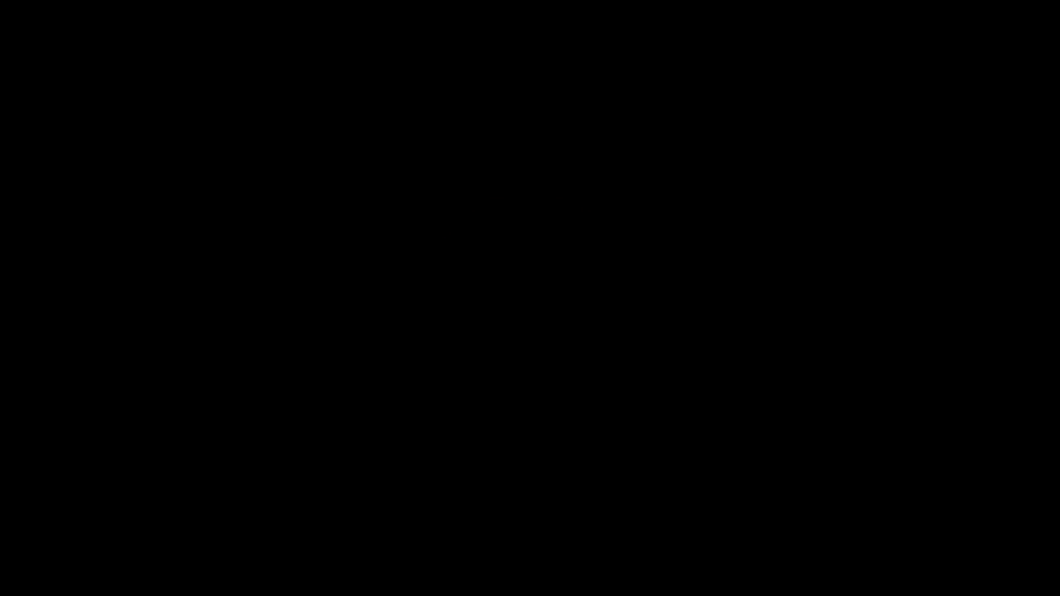